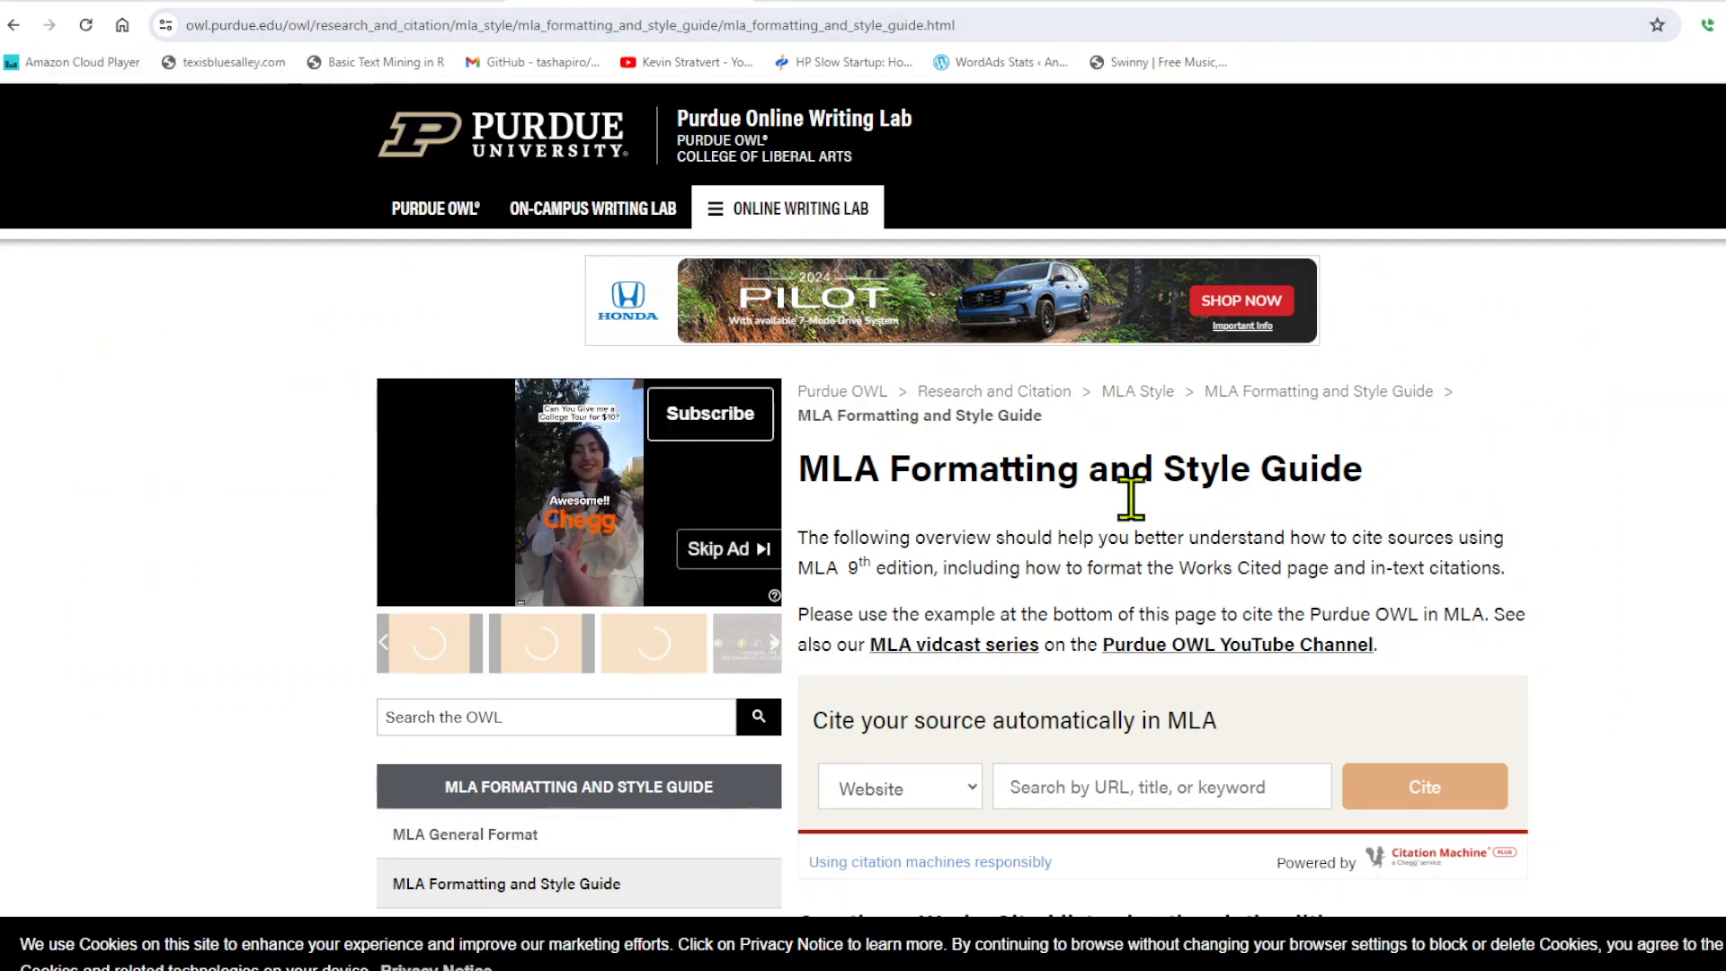
Look through the Purdue OWL MLA Formatting and Style Guide, including its topic list and the core citation elements.
scroll(854, 609, "down", 8)
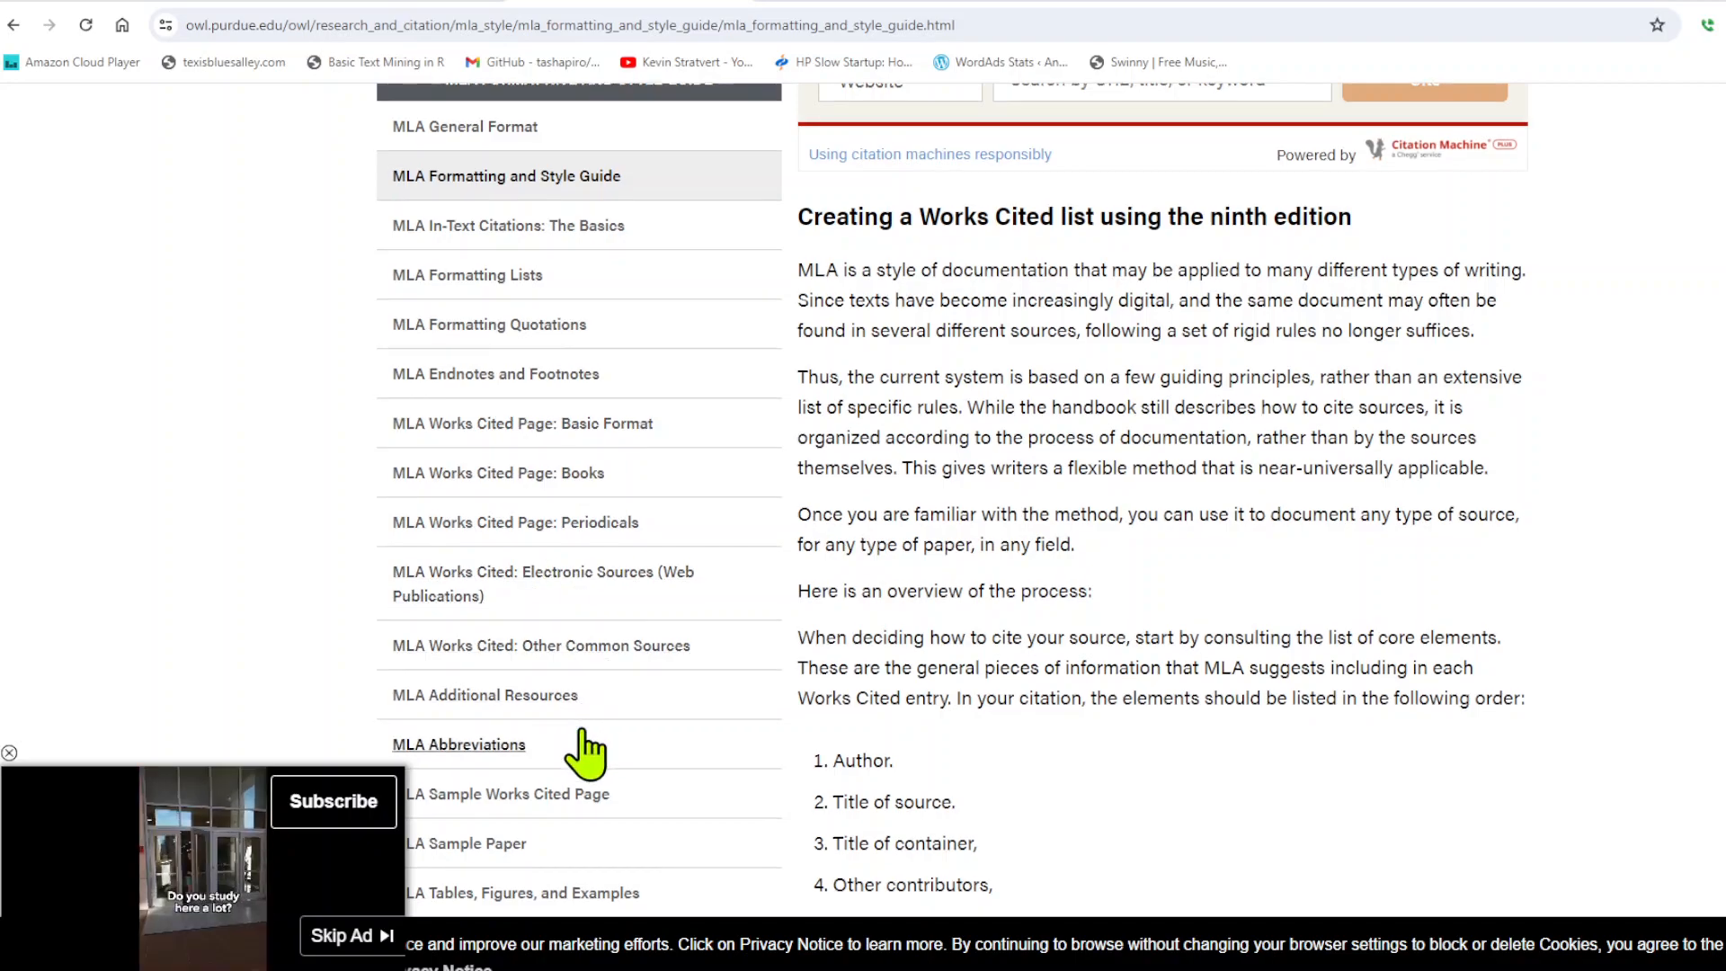
scroll(470, 743, "down", 3)
scroll(594, 733, "down", 3)
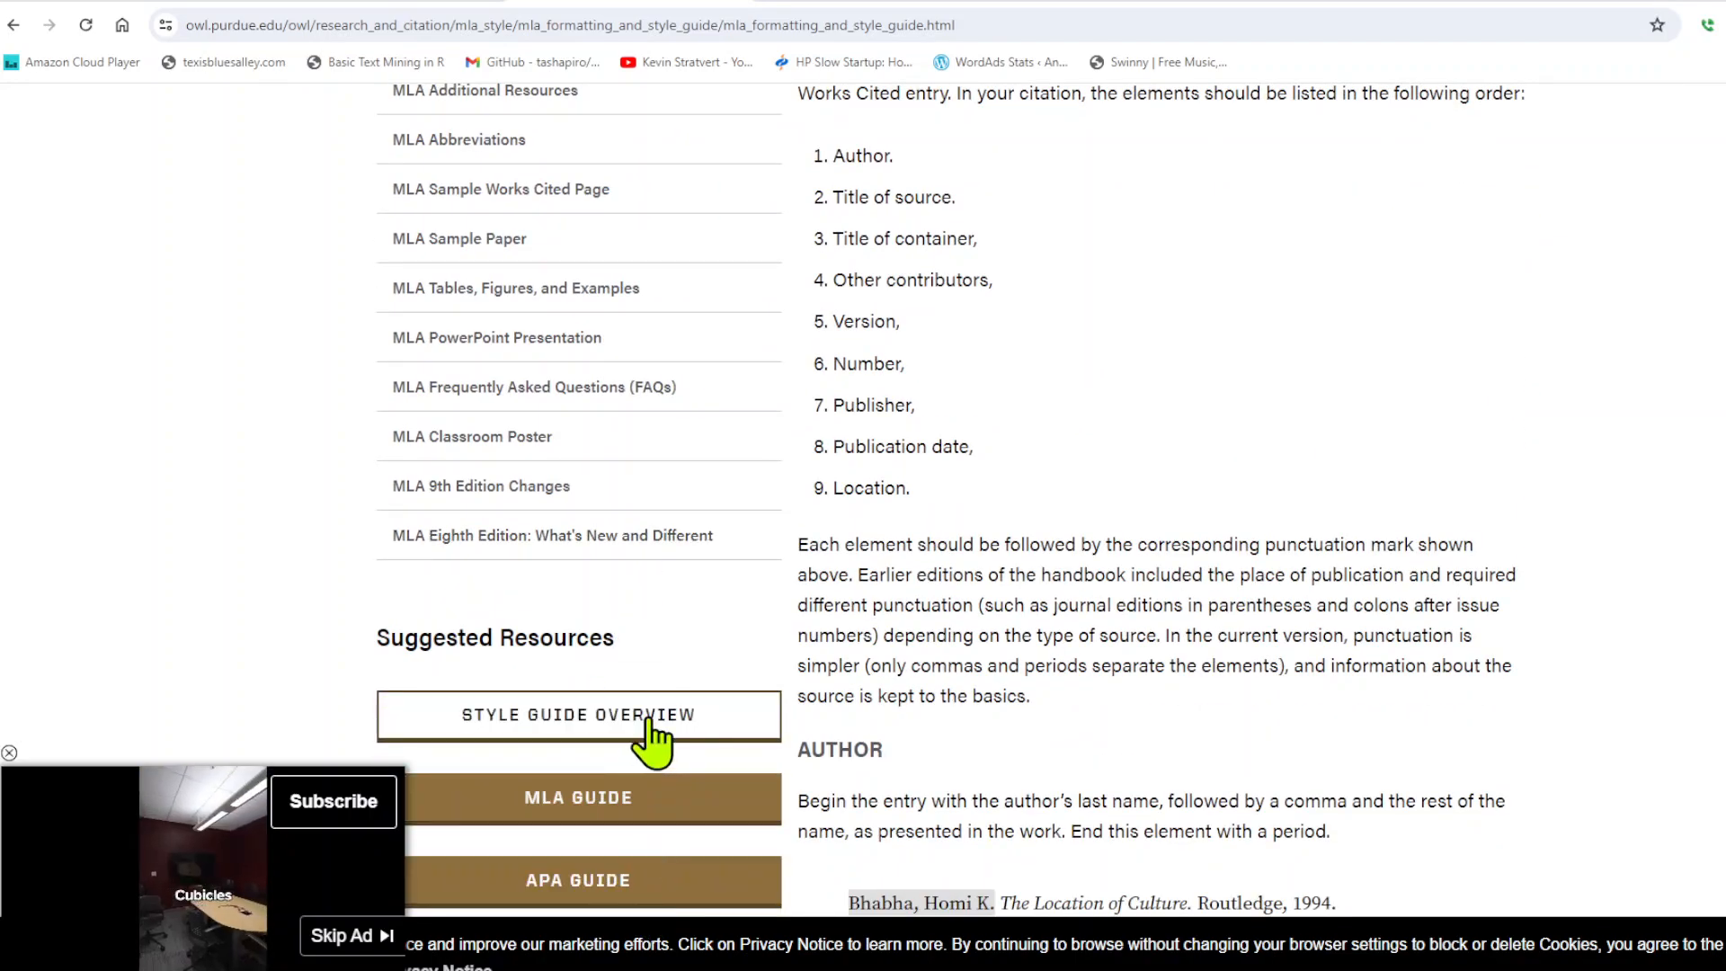
scroll(1022, 605, "up", 8)
scroll(1018, 629, "up", 4)
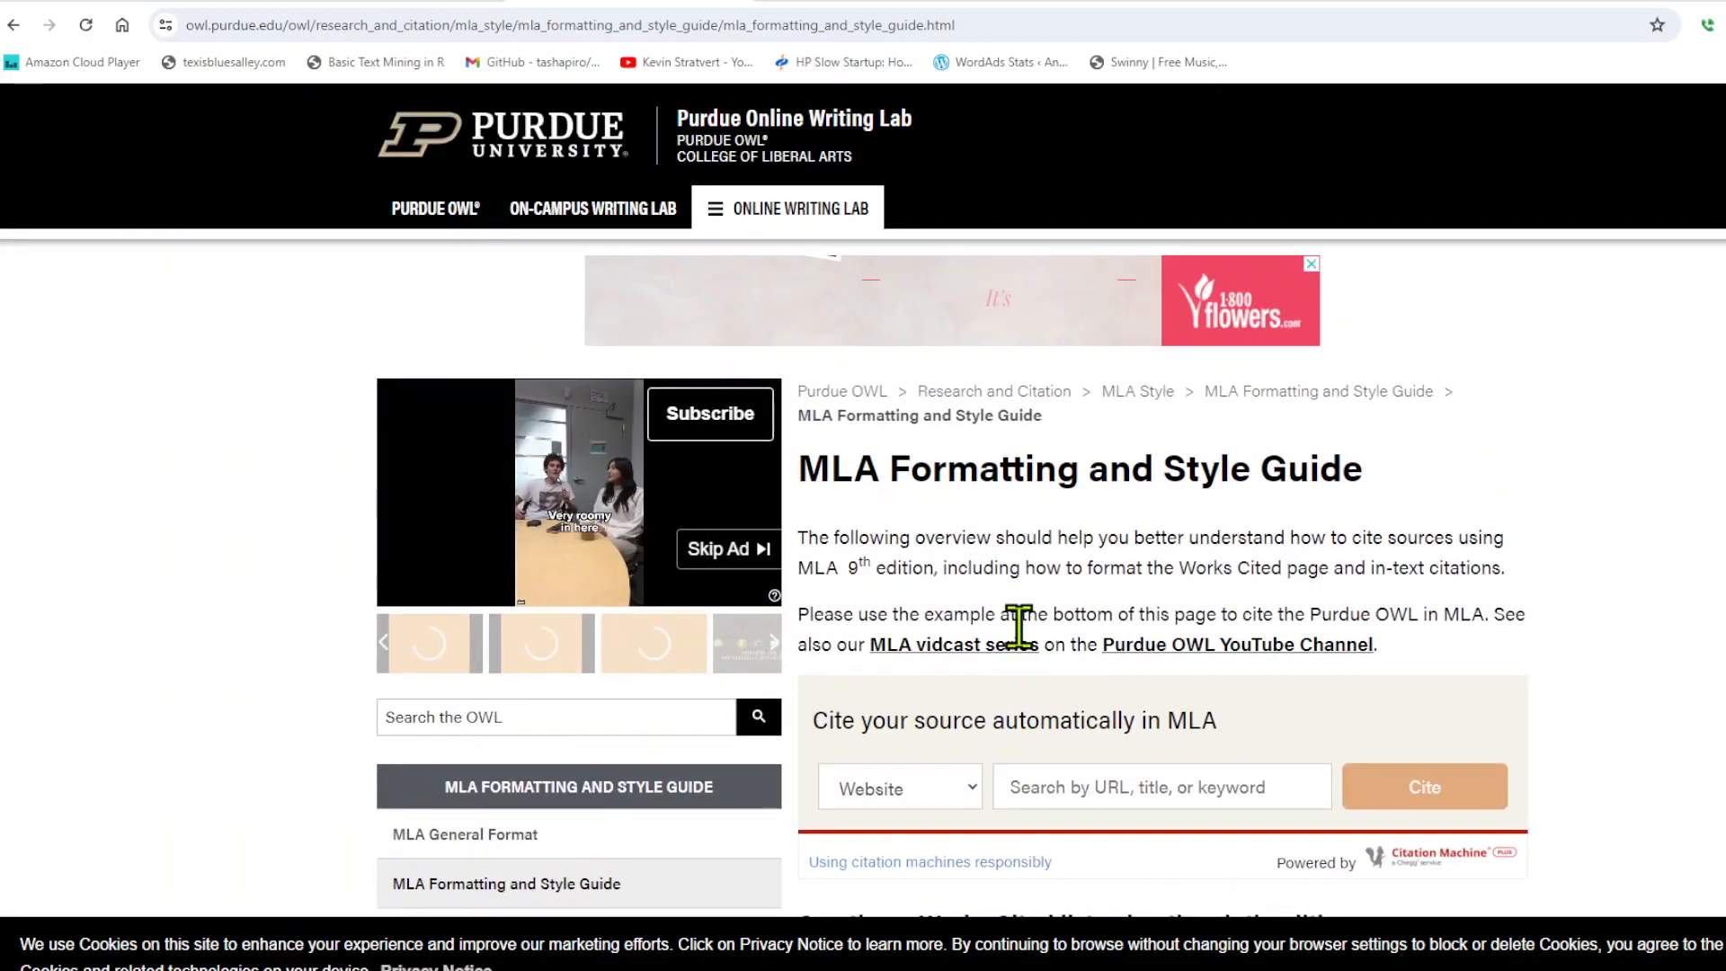
Review EasyBib's MLA format guide, especially the guidelines for formatting a paper in MLA.
left_click(816, 2)
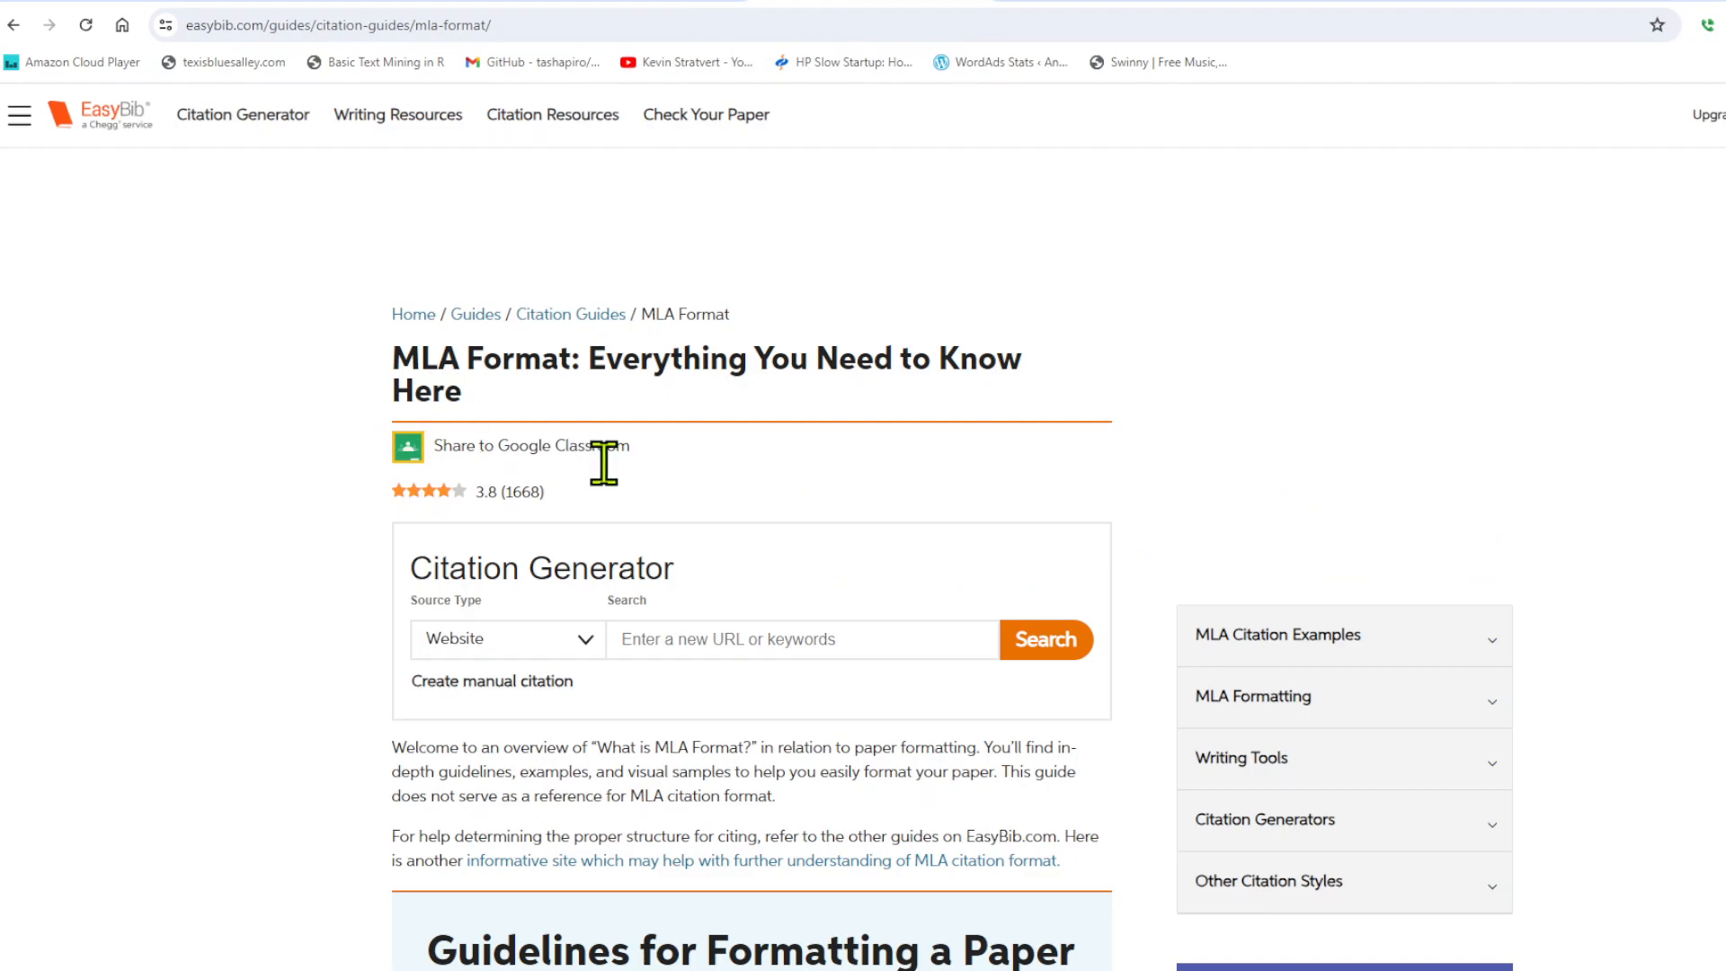
scroll(607, 488, "down", 3)
scroll(607, 490, "down", 9)
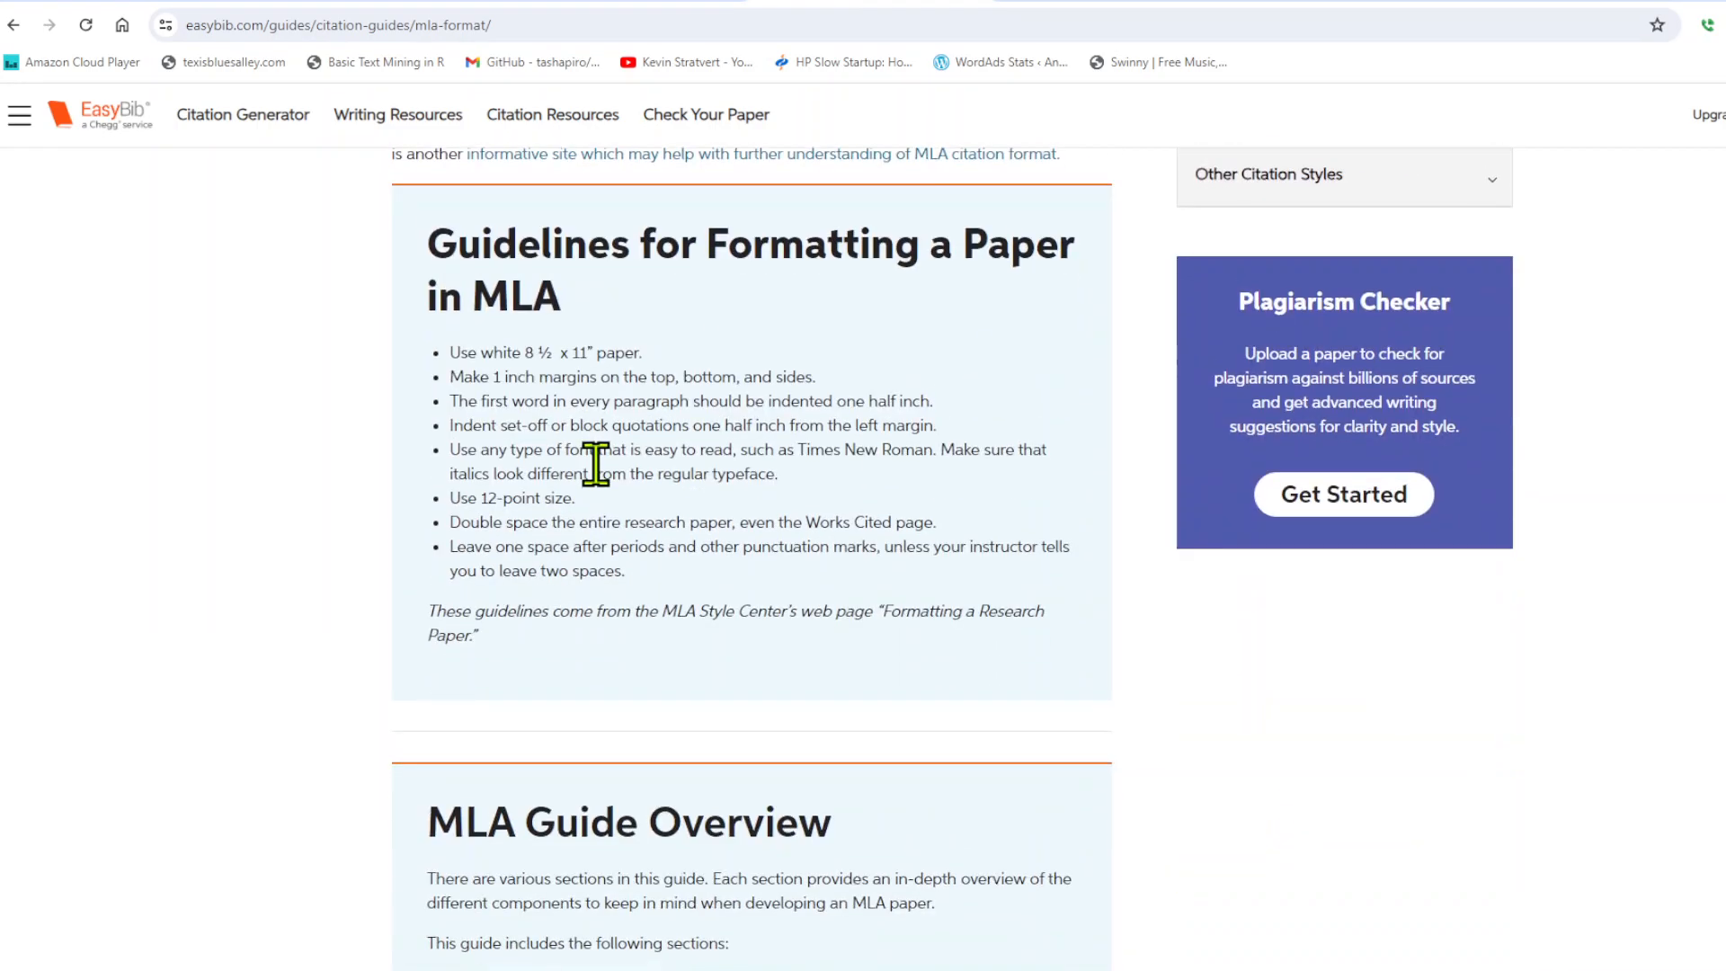
scroll(593, 465, "up", 6)
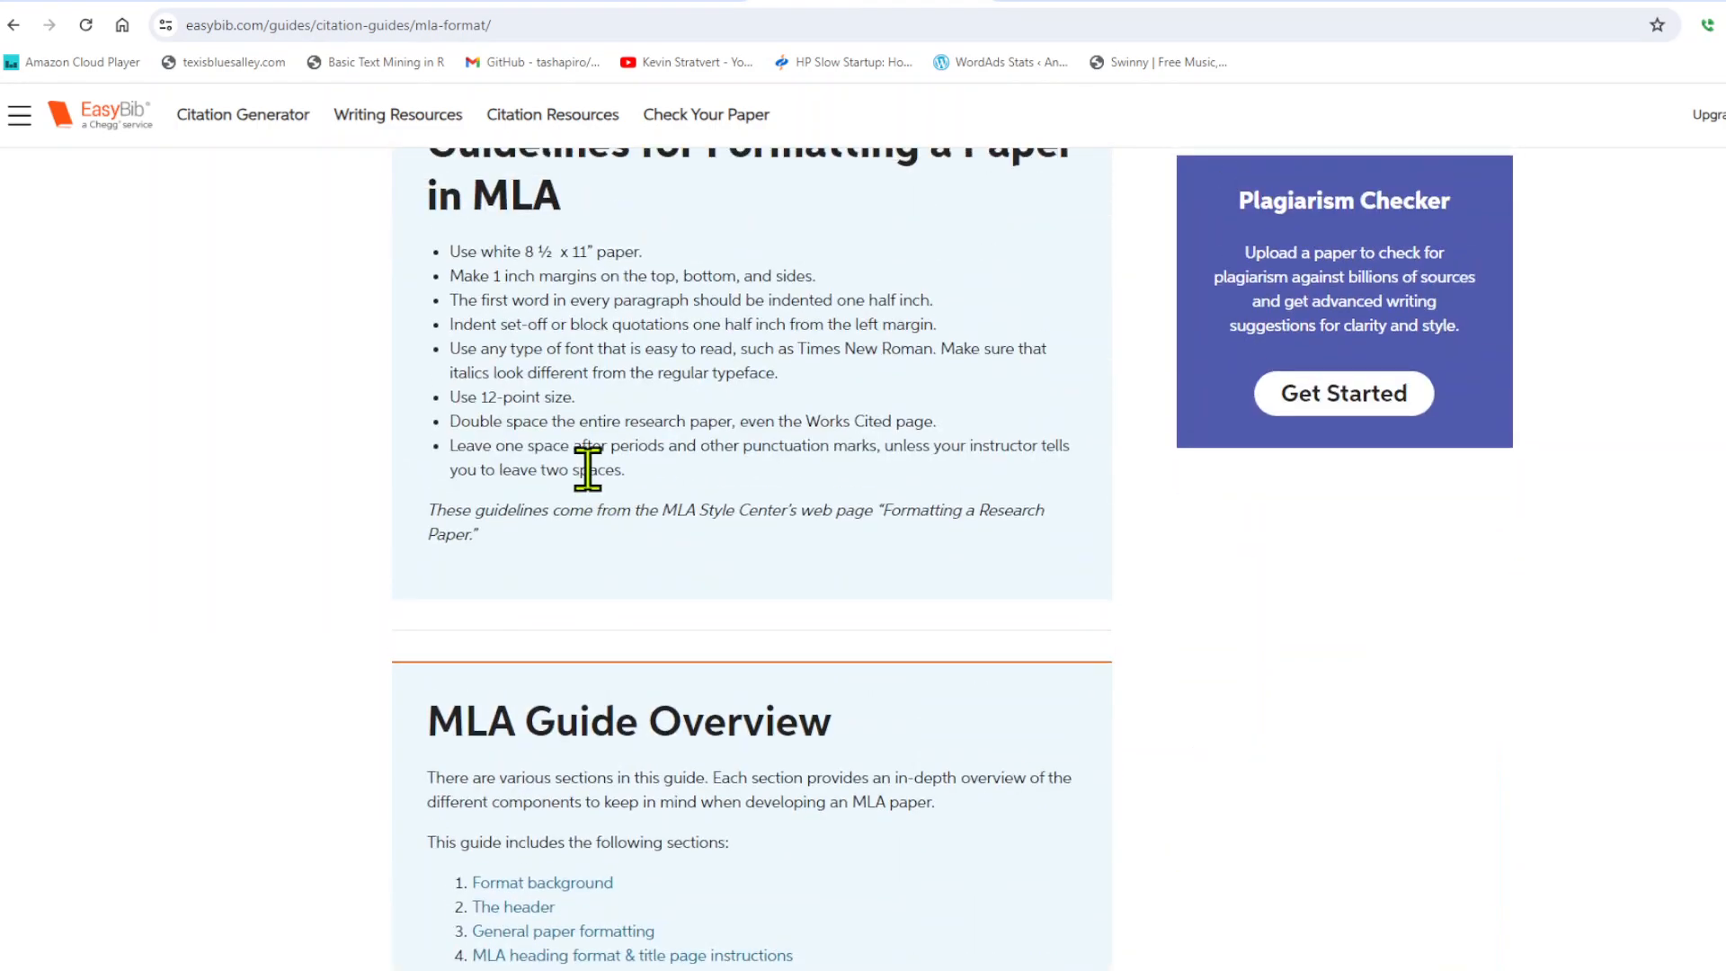
scroll(589, 490, "up", 3)
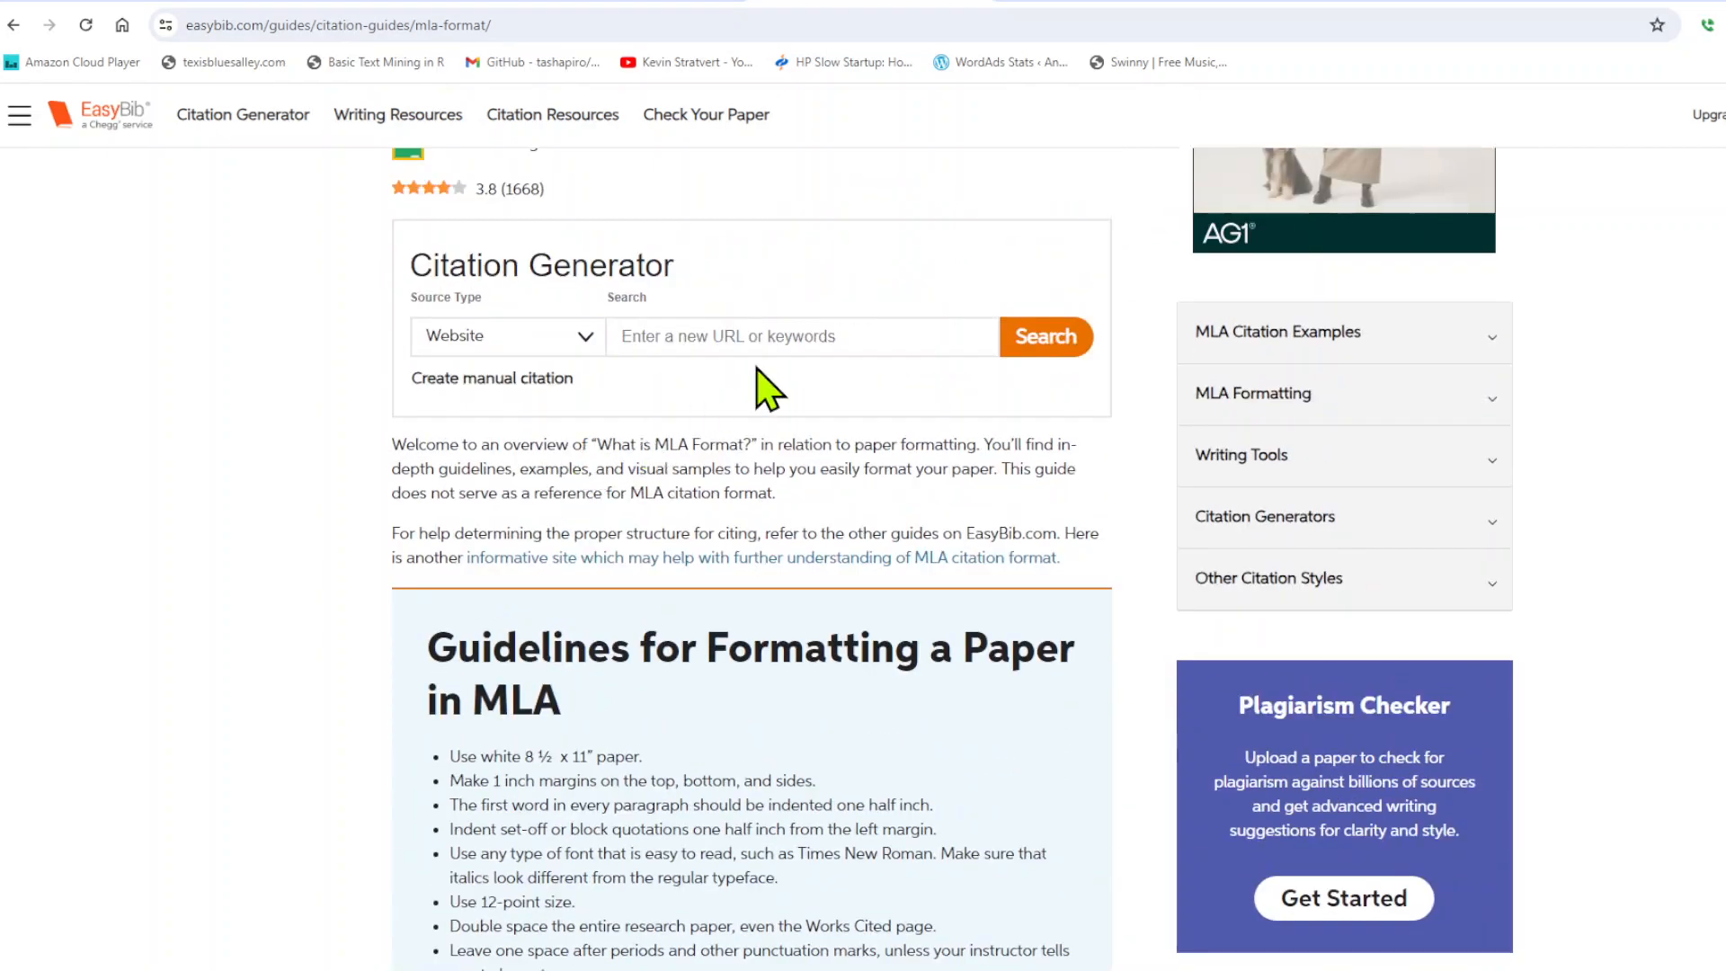
Examine the SCC Library MLA guide's illustrated instructions for formatting a paper in Word.
left_click(1102, 11)
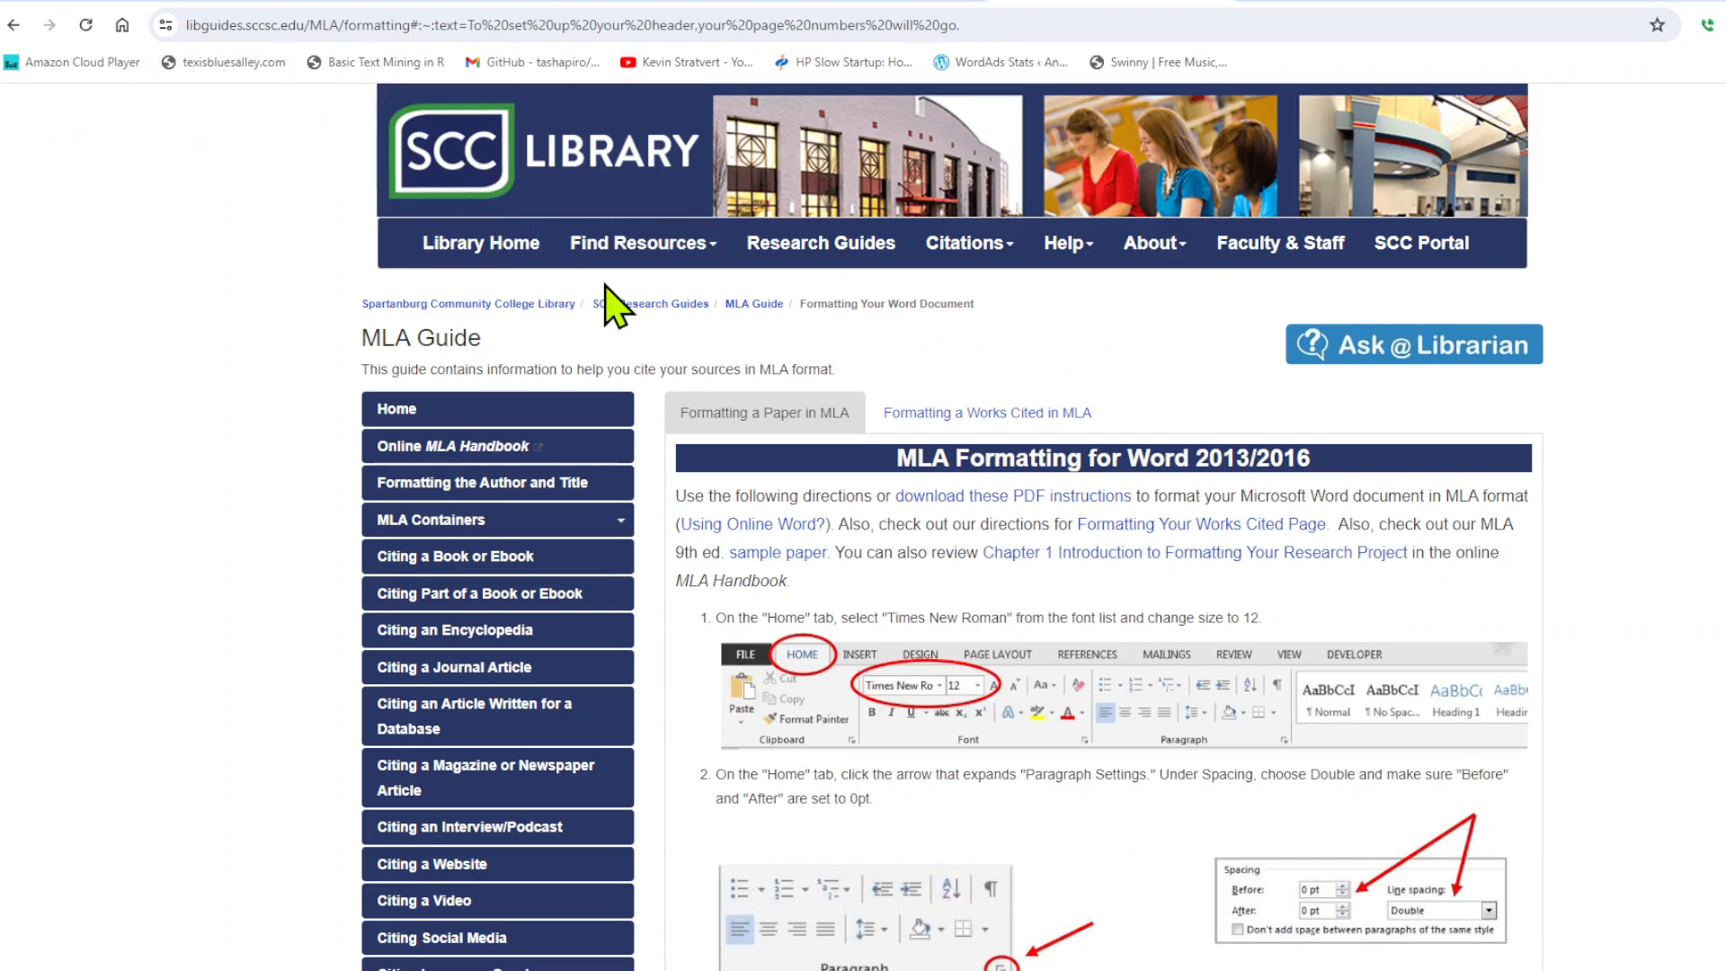
scroll(823, 544, "down", 1)
scroll(821, 529, "down", 10)
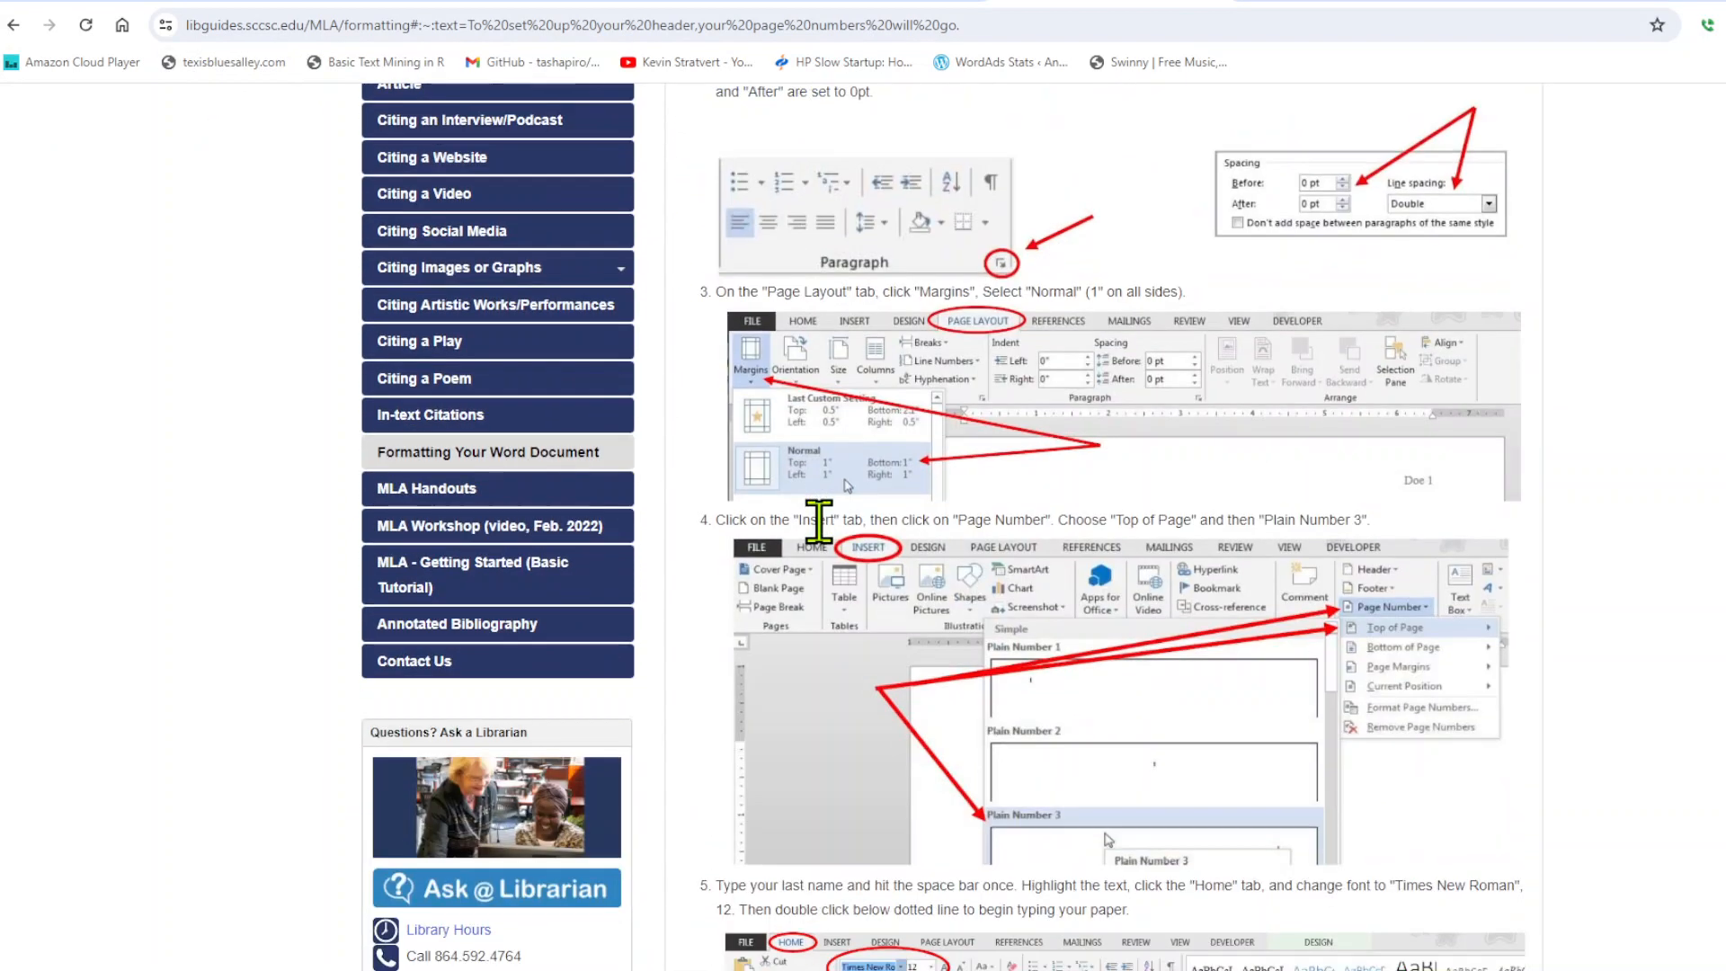
scroll(822, 544, "up", 12)
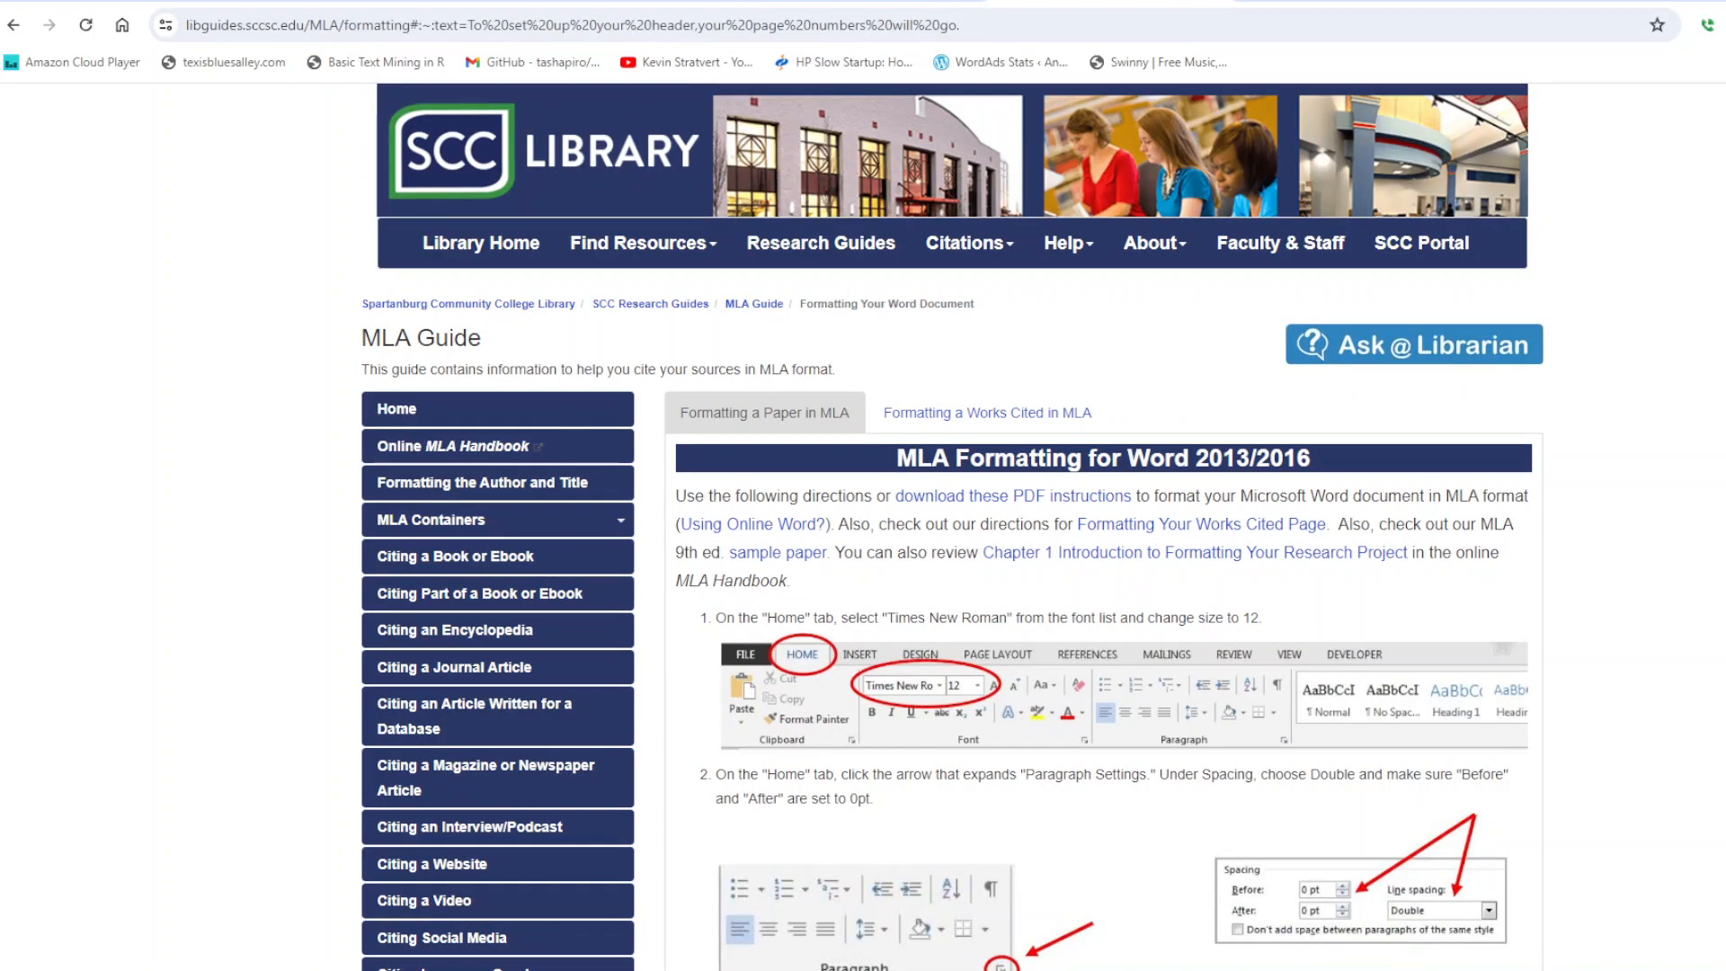
Switch to Word, create a blank document and maximize its window.
left_click(1409, 969)
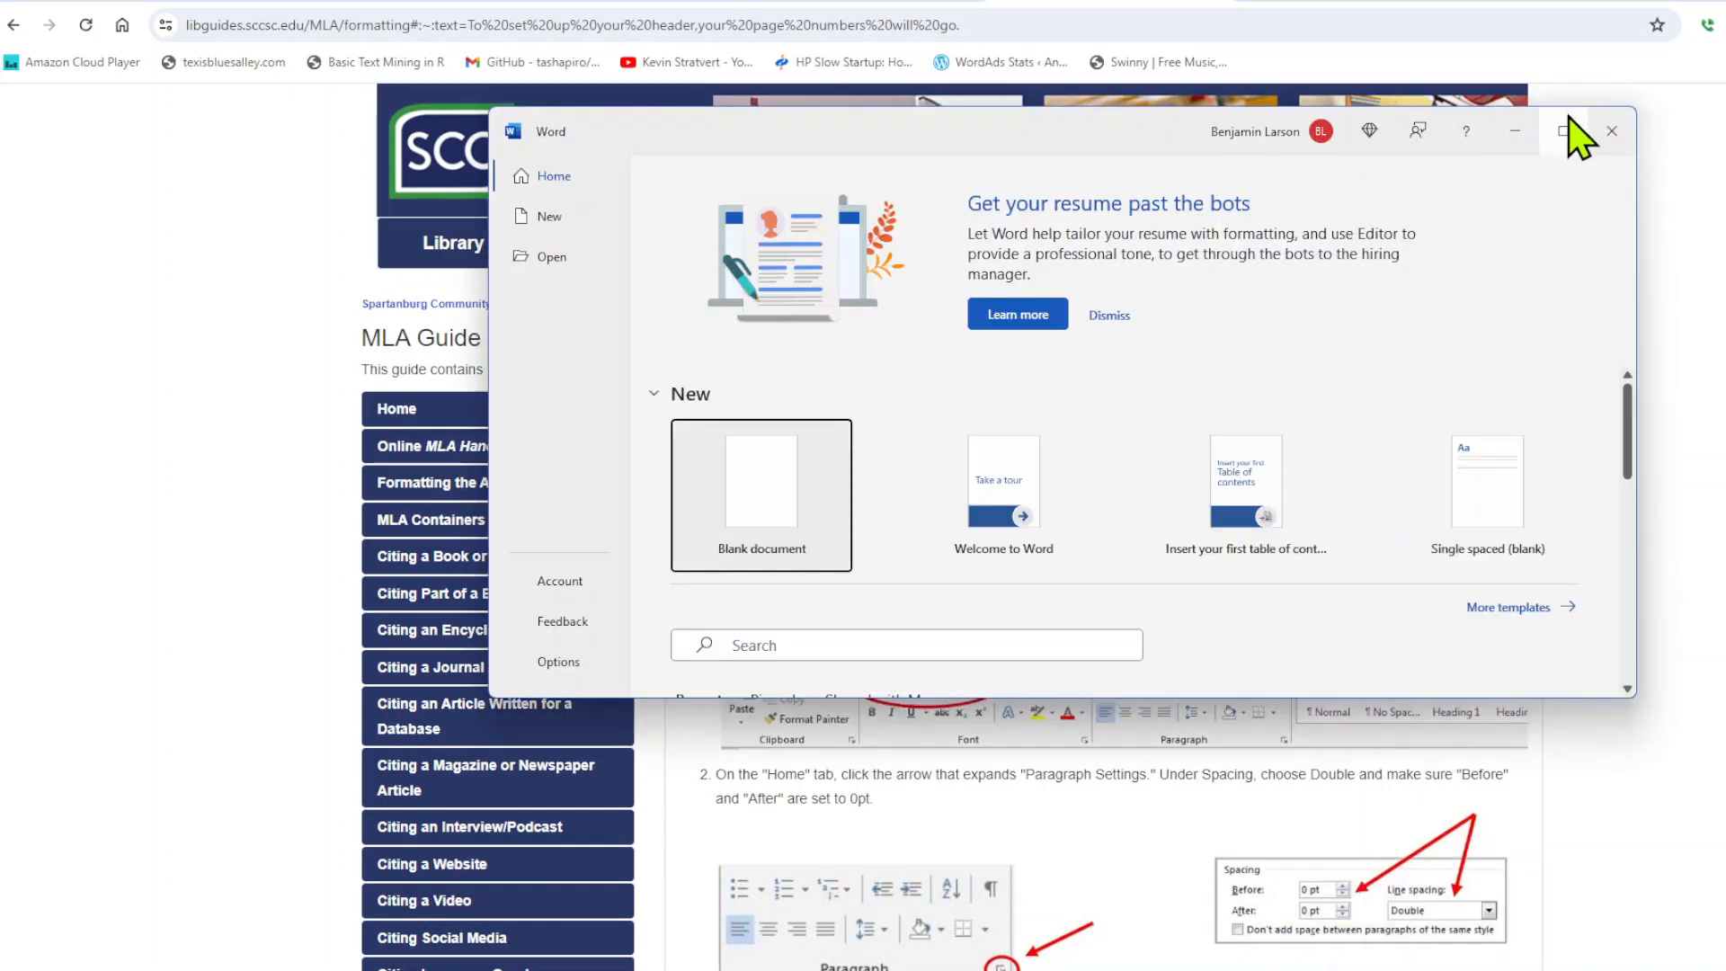
left_click(765, 508)
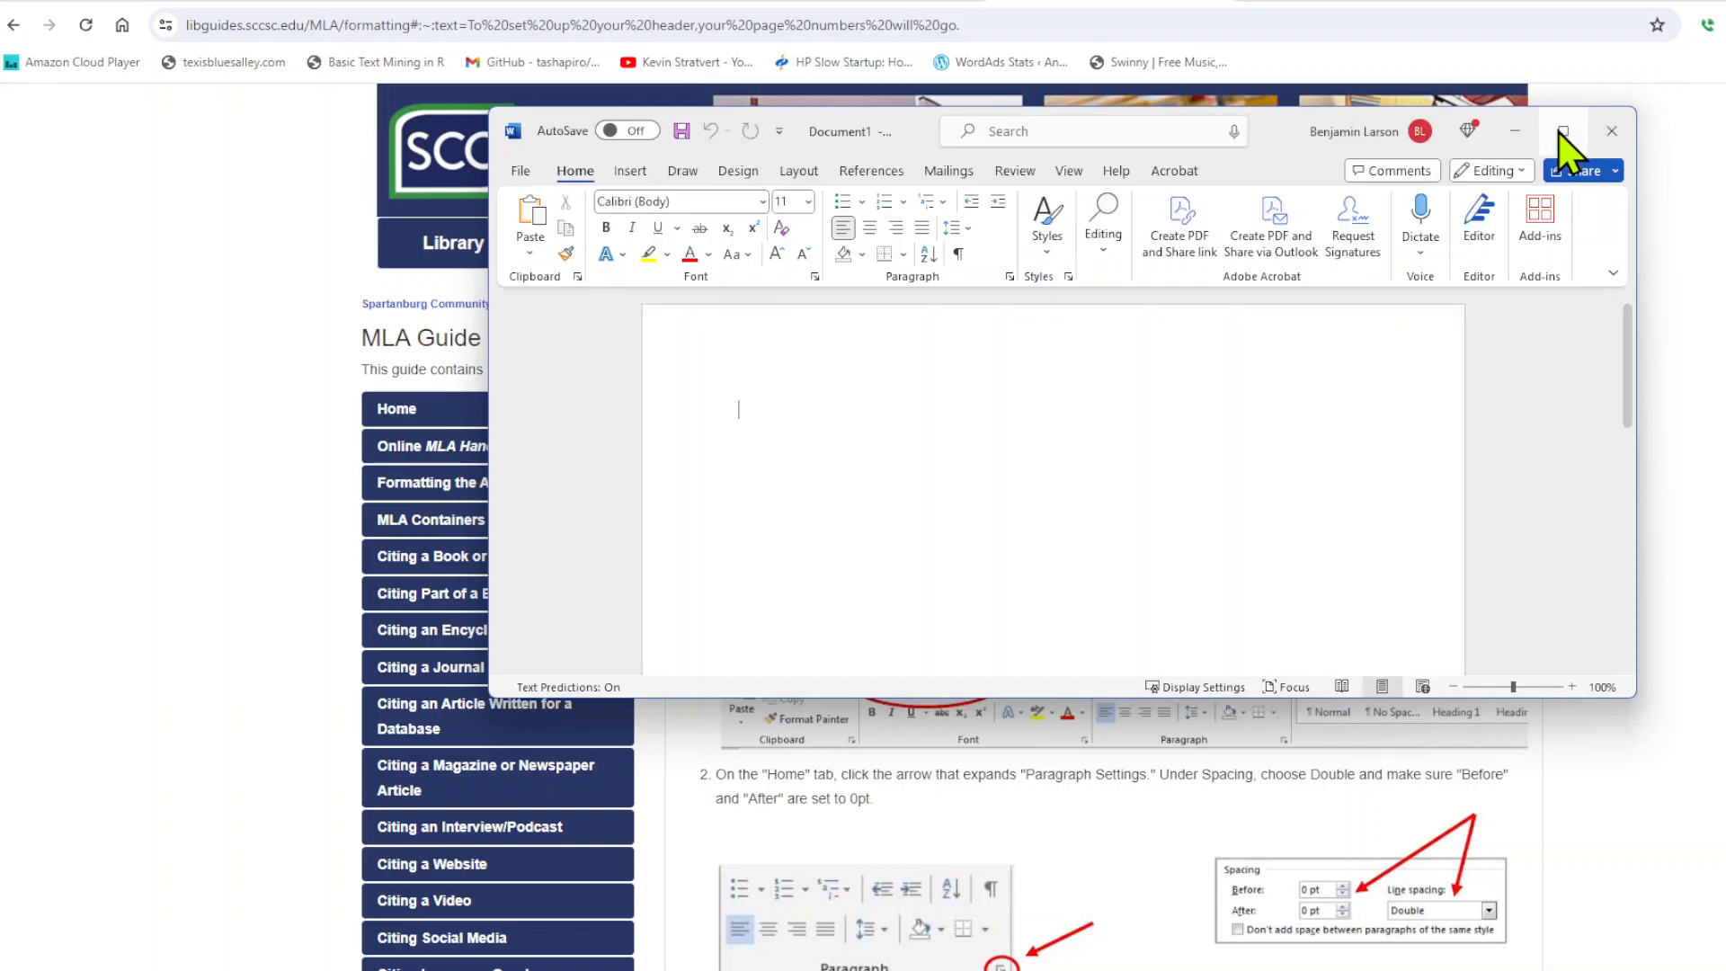
left_click(1563, 132)
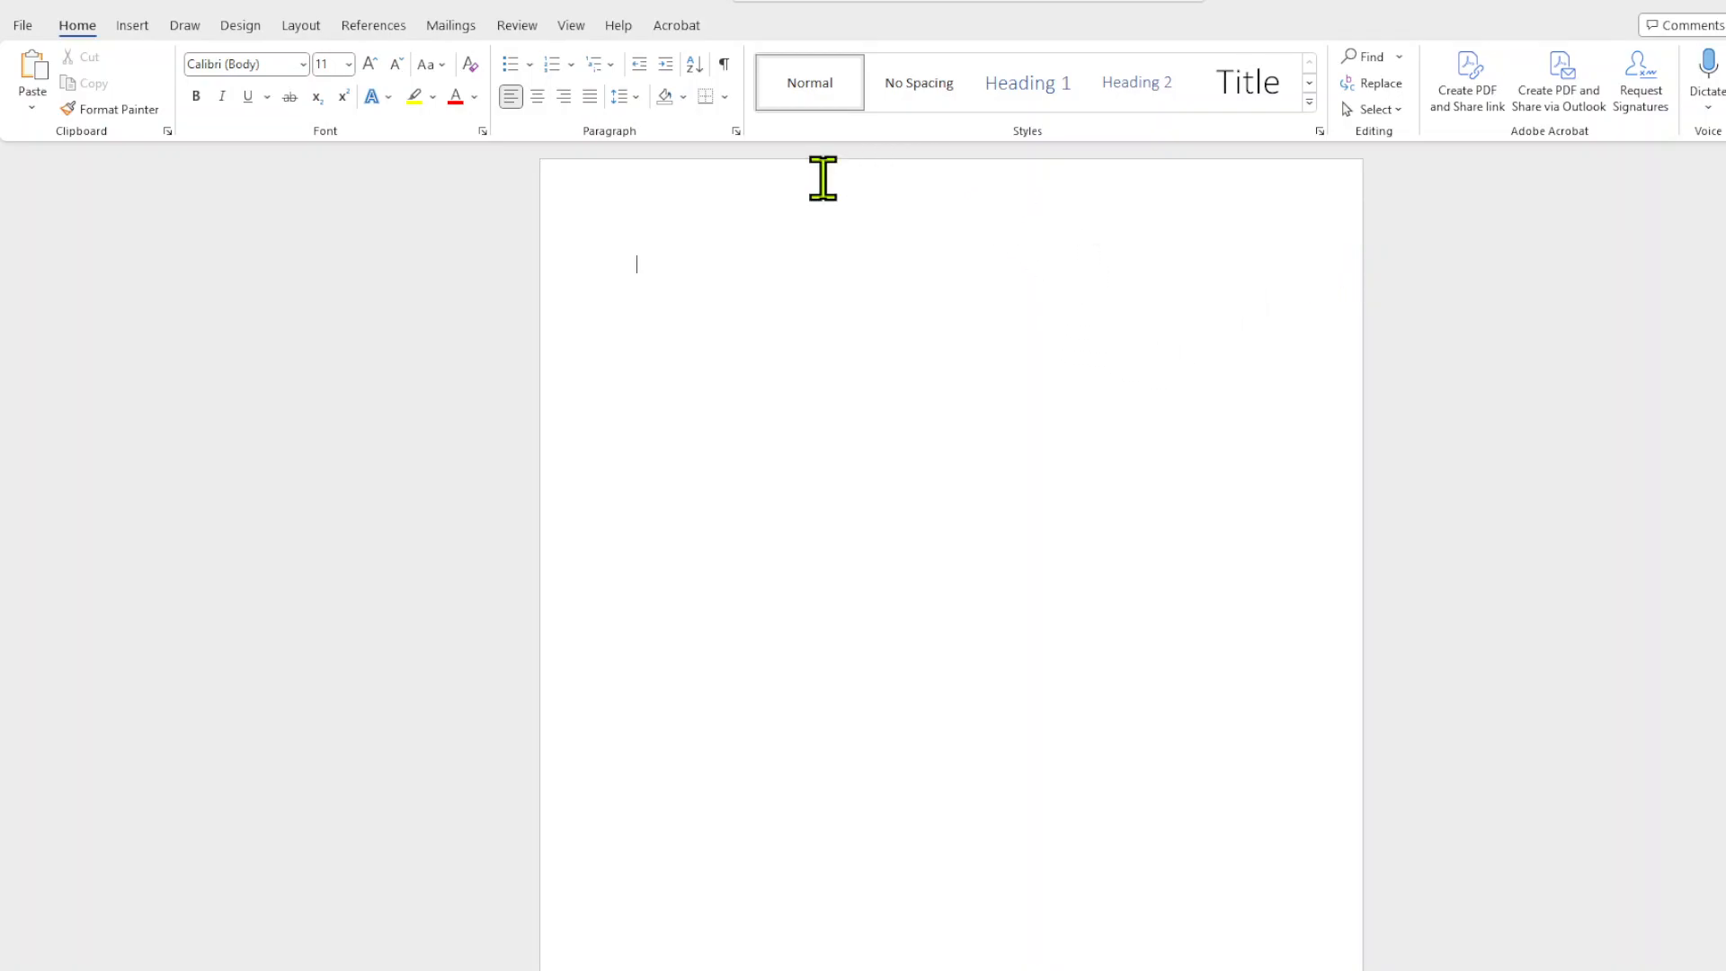
Set the blank document's font to Times New Roman at size 12.
left_click(302, 67)
left_click(302, 66)
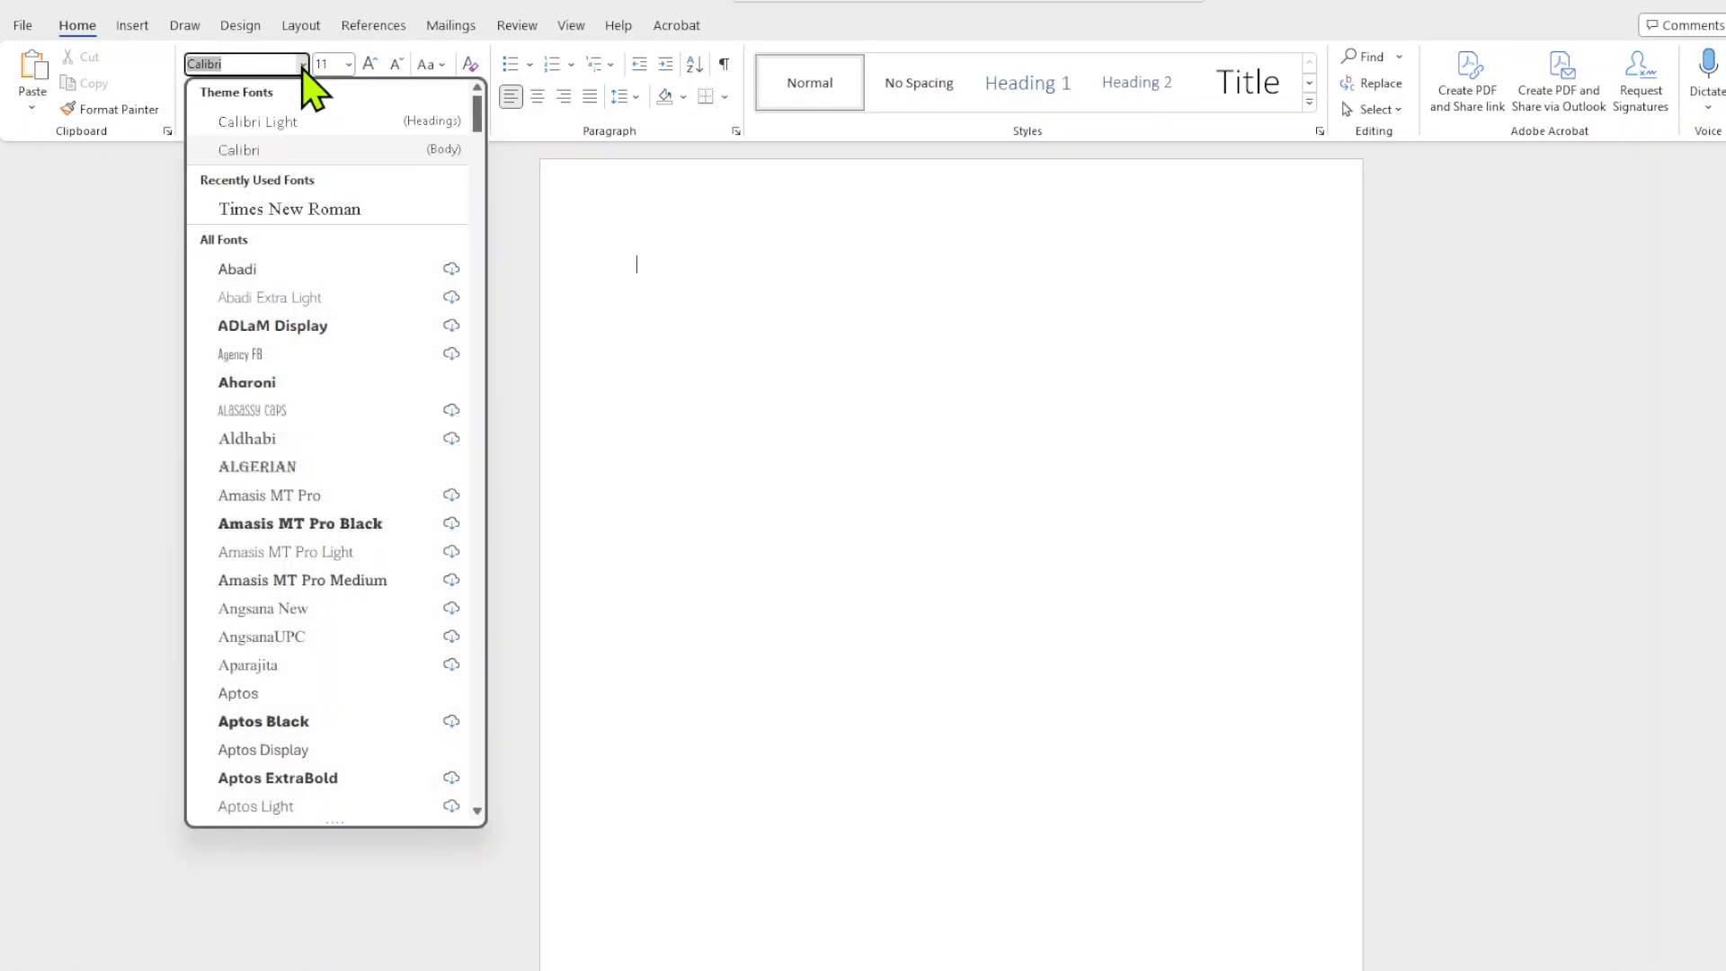
left_click(286, 209)
left_click(348, 64)
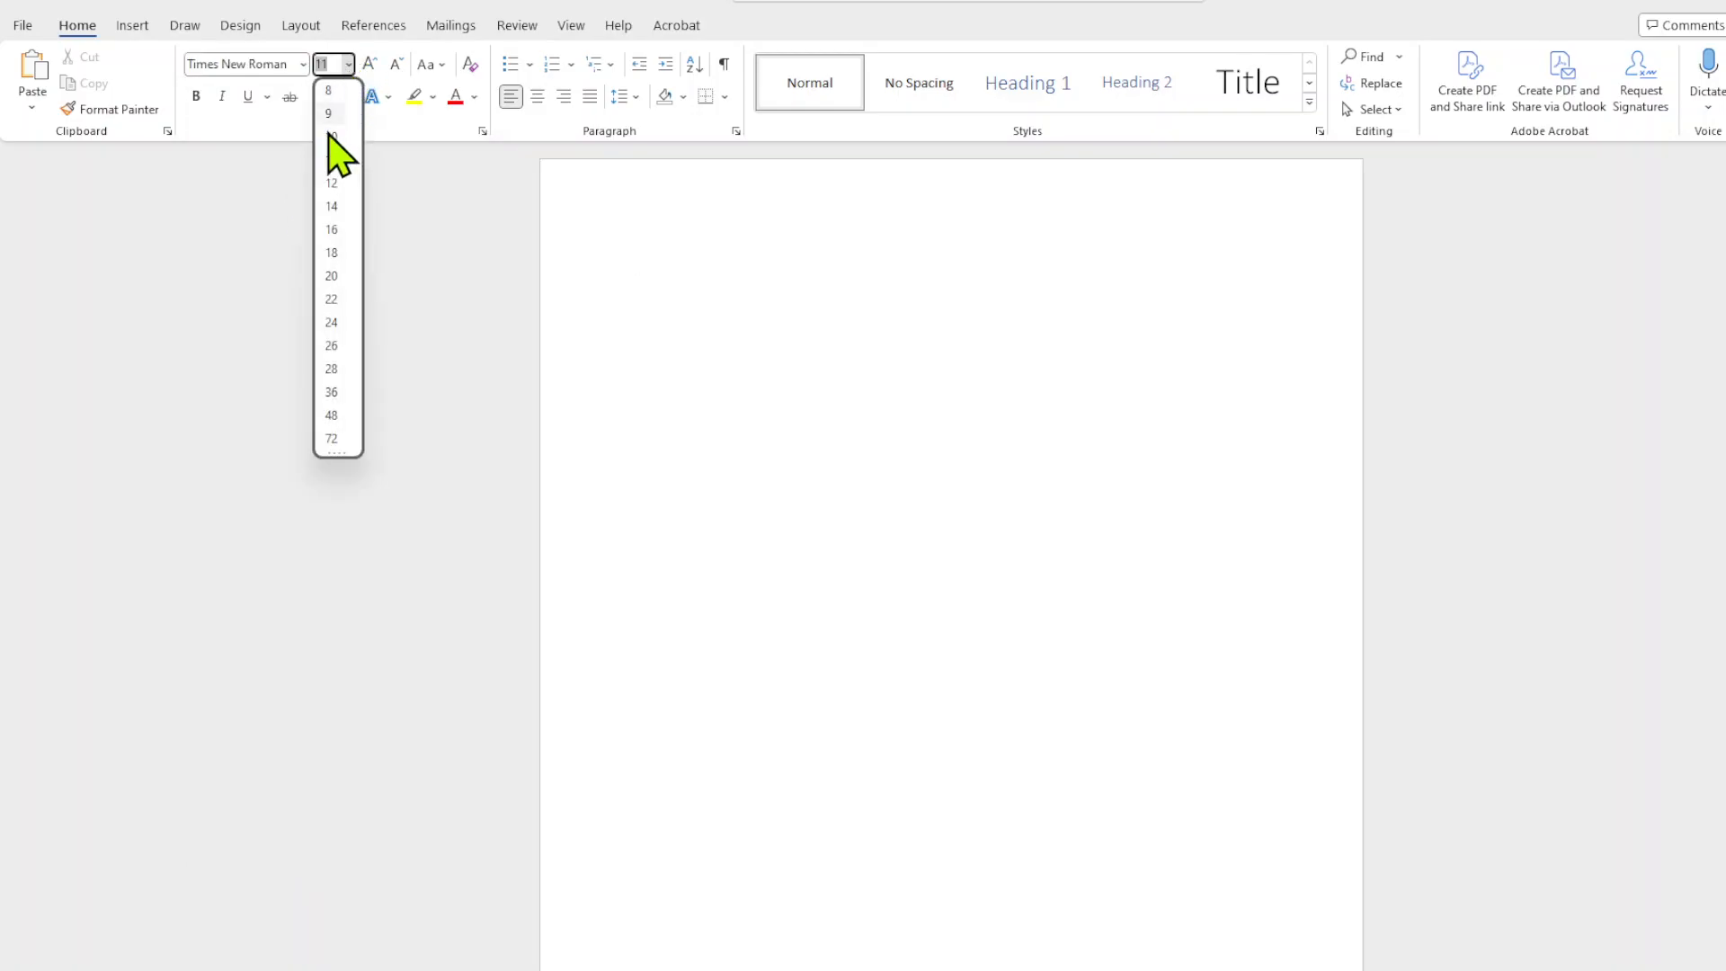
left_click(333, 182)
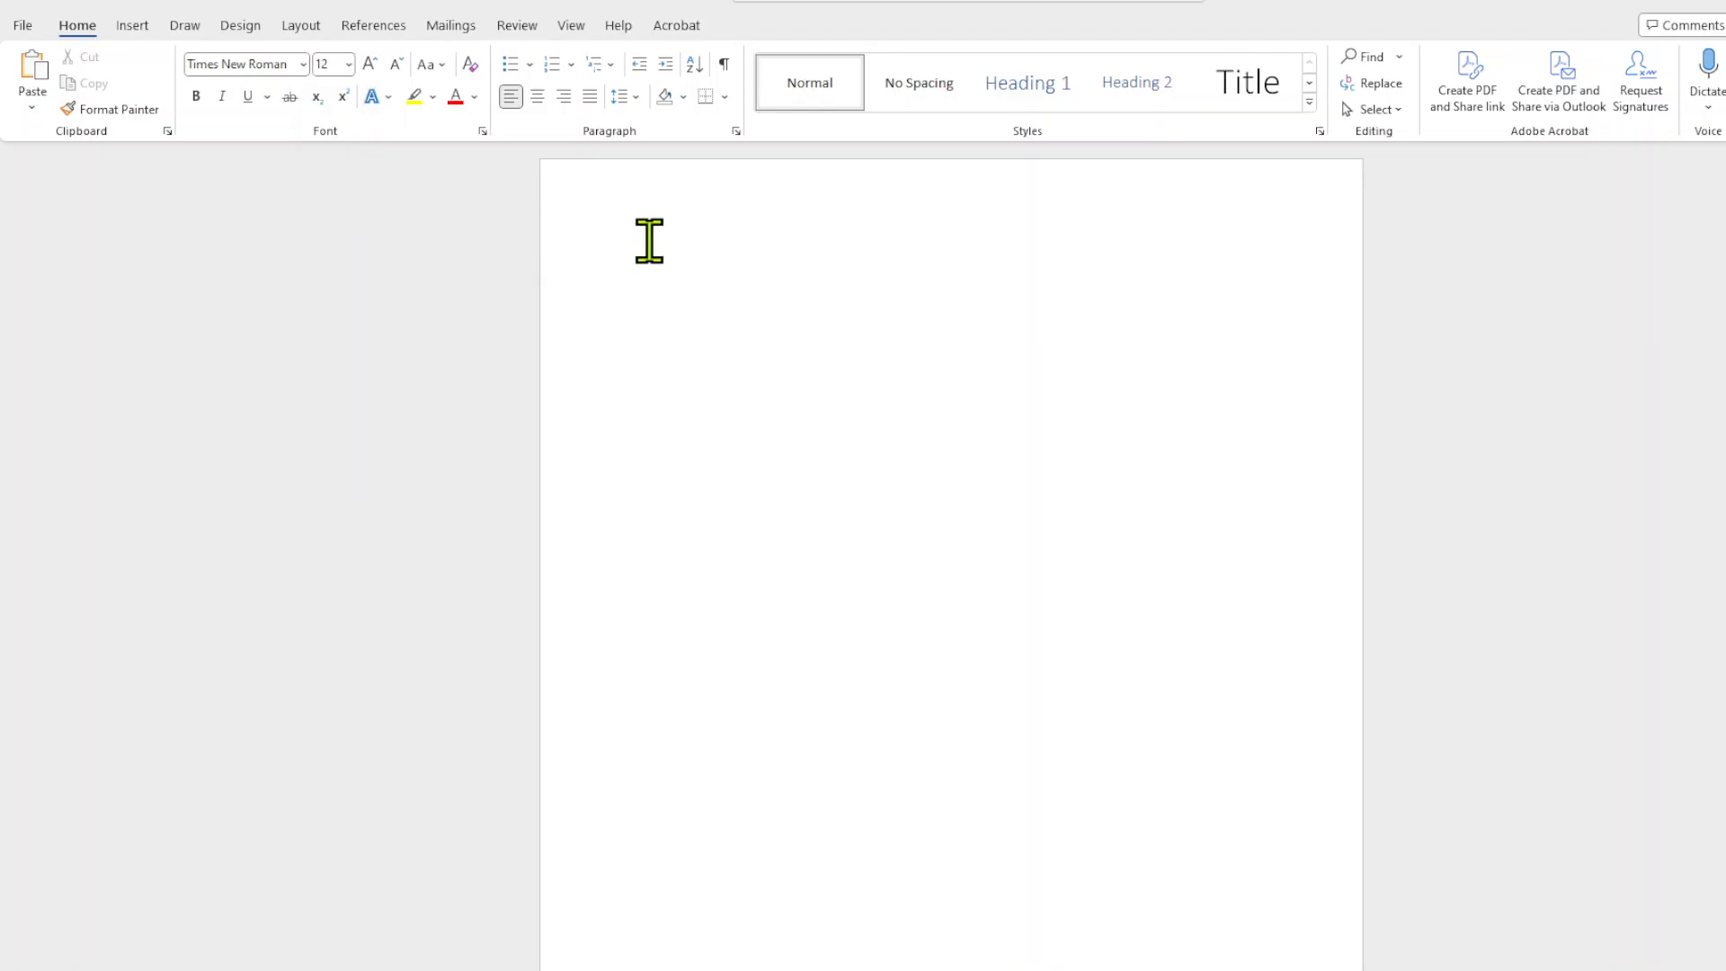
Set the paragraph line spacing to Double and disable added space between paragraphs of the same style.
left_click(737, 132)
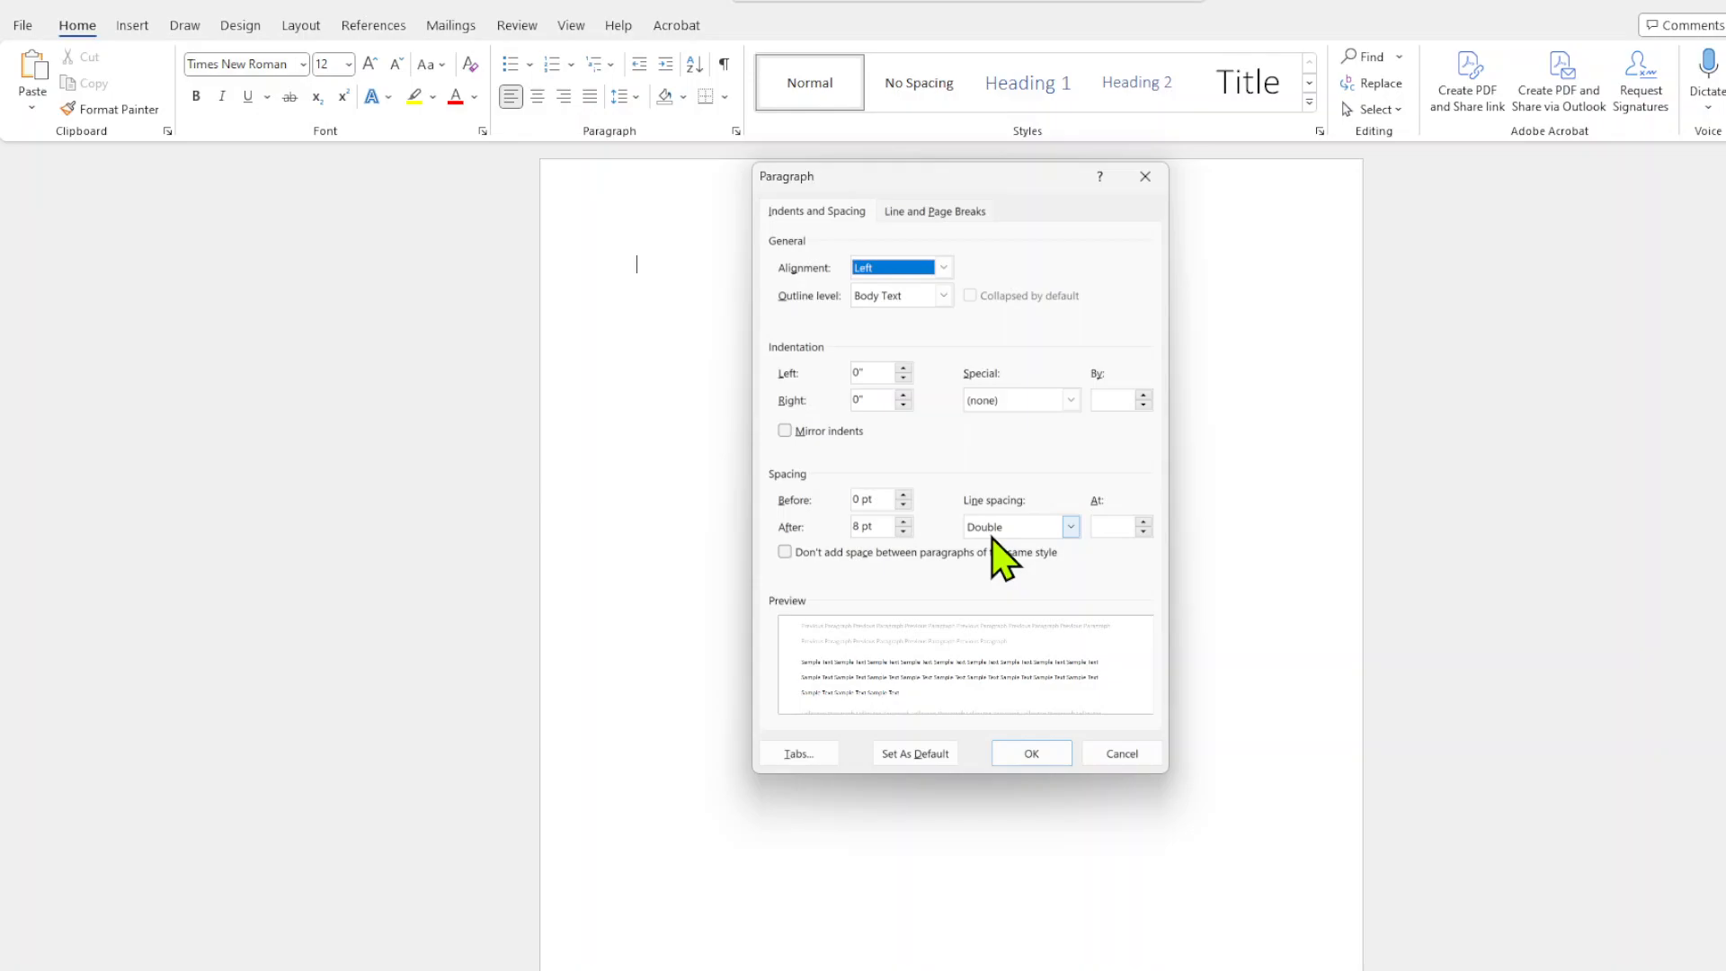
left_click(785, 552)
left_click(1028, 755)
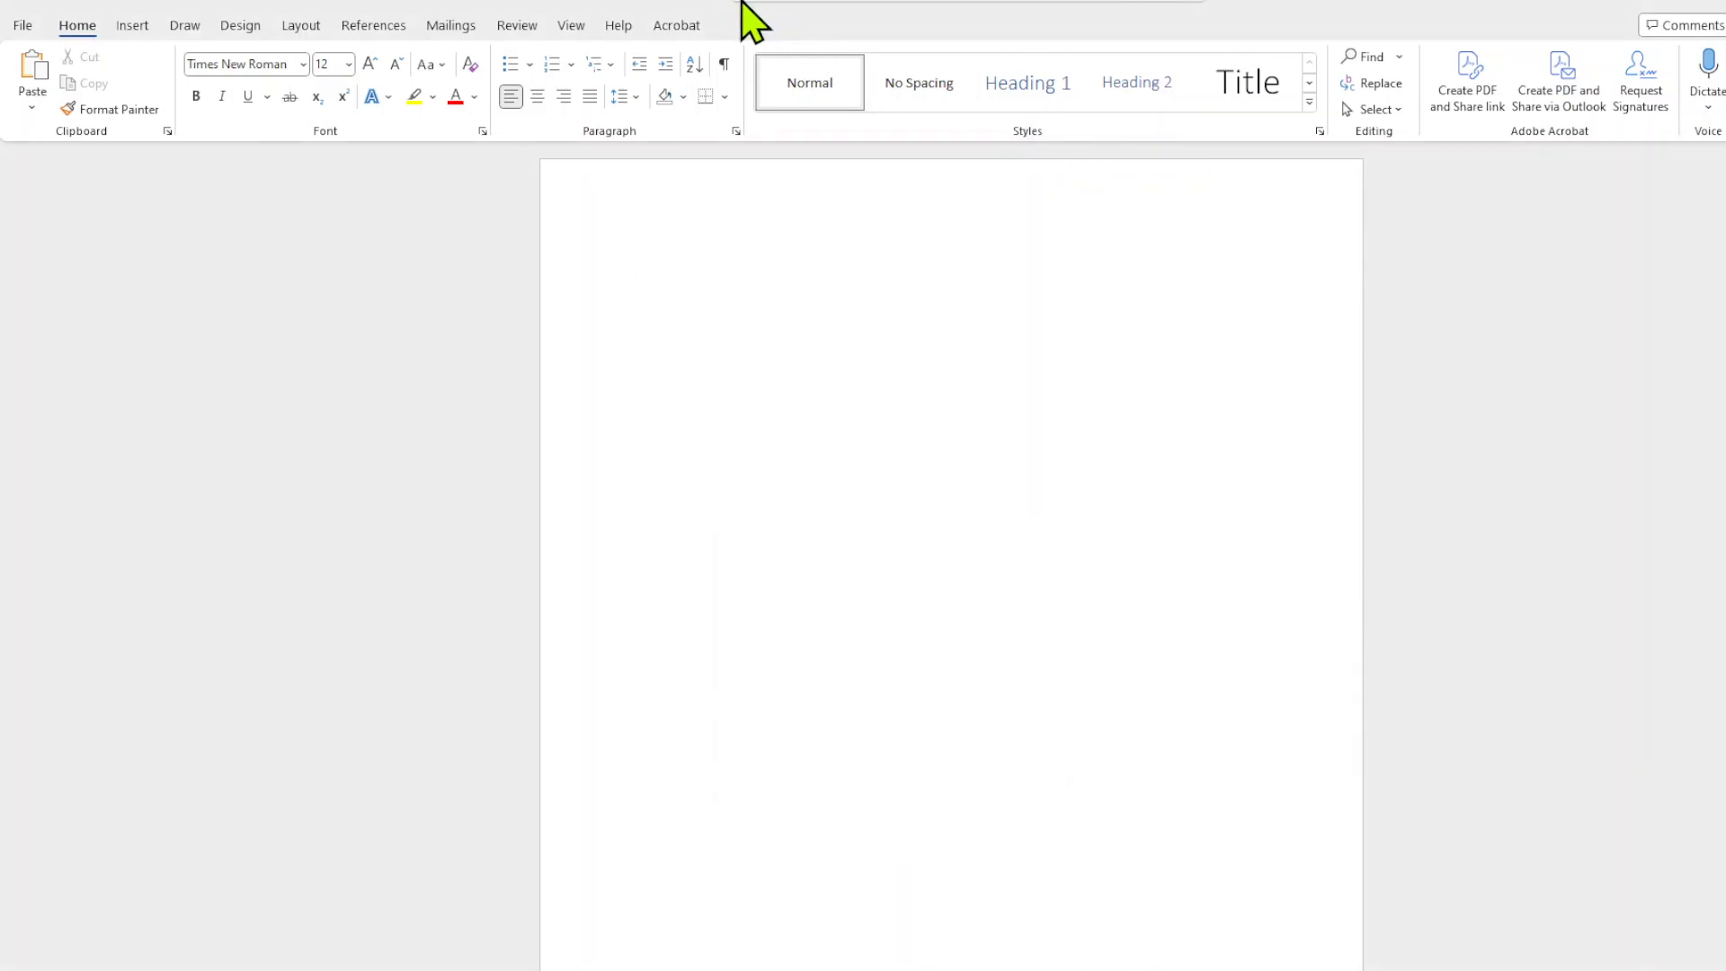
Insert a Plain Number 3 page number at the top of the page, precede it with the author's last name, and return to the body.
left_click(133, 27)
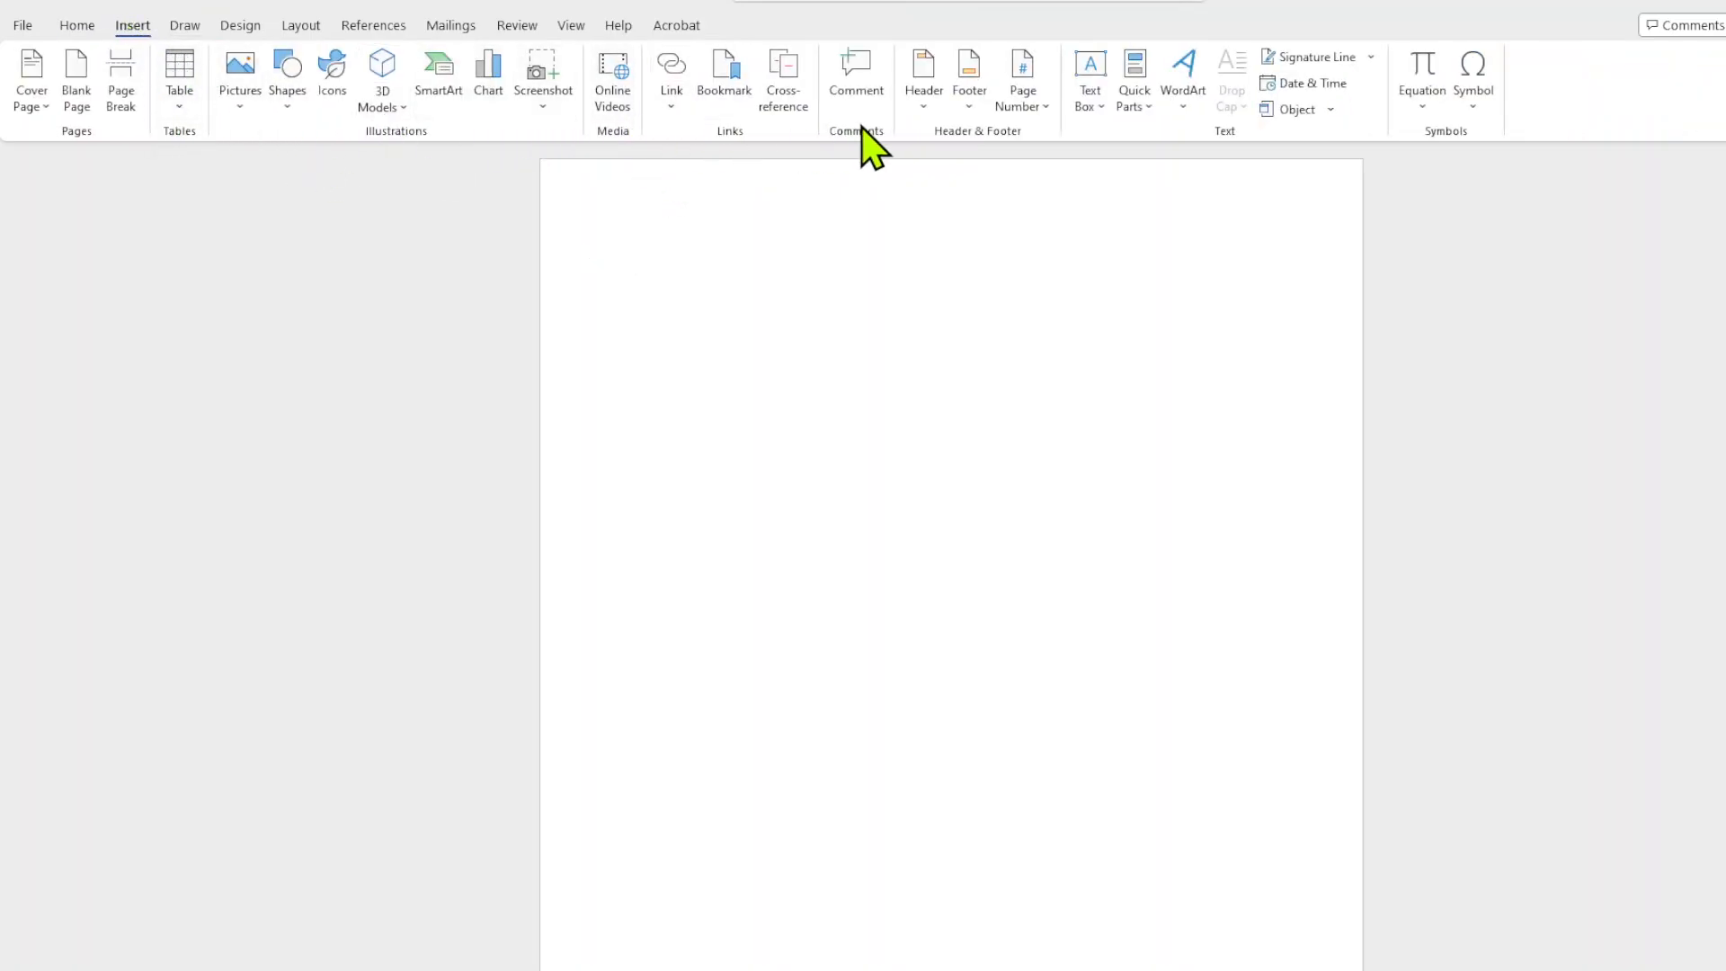
left_click(1041, 106)
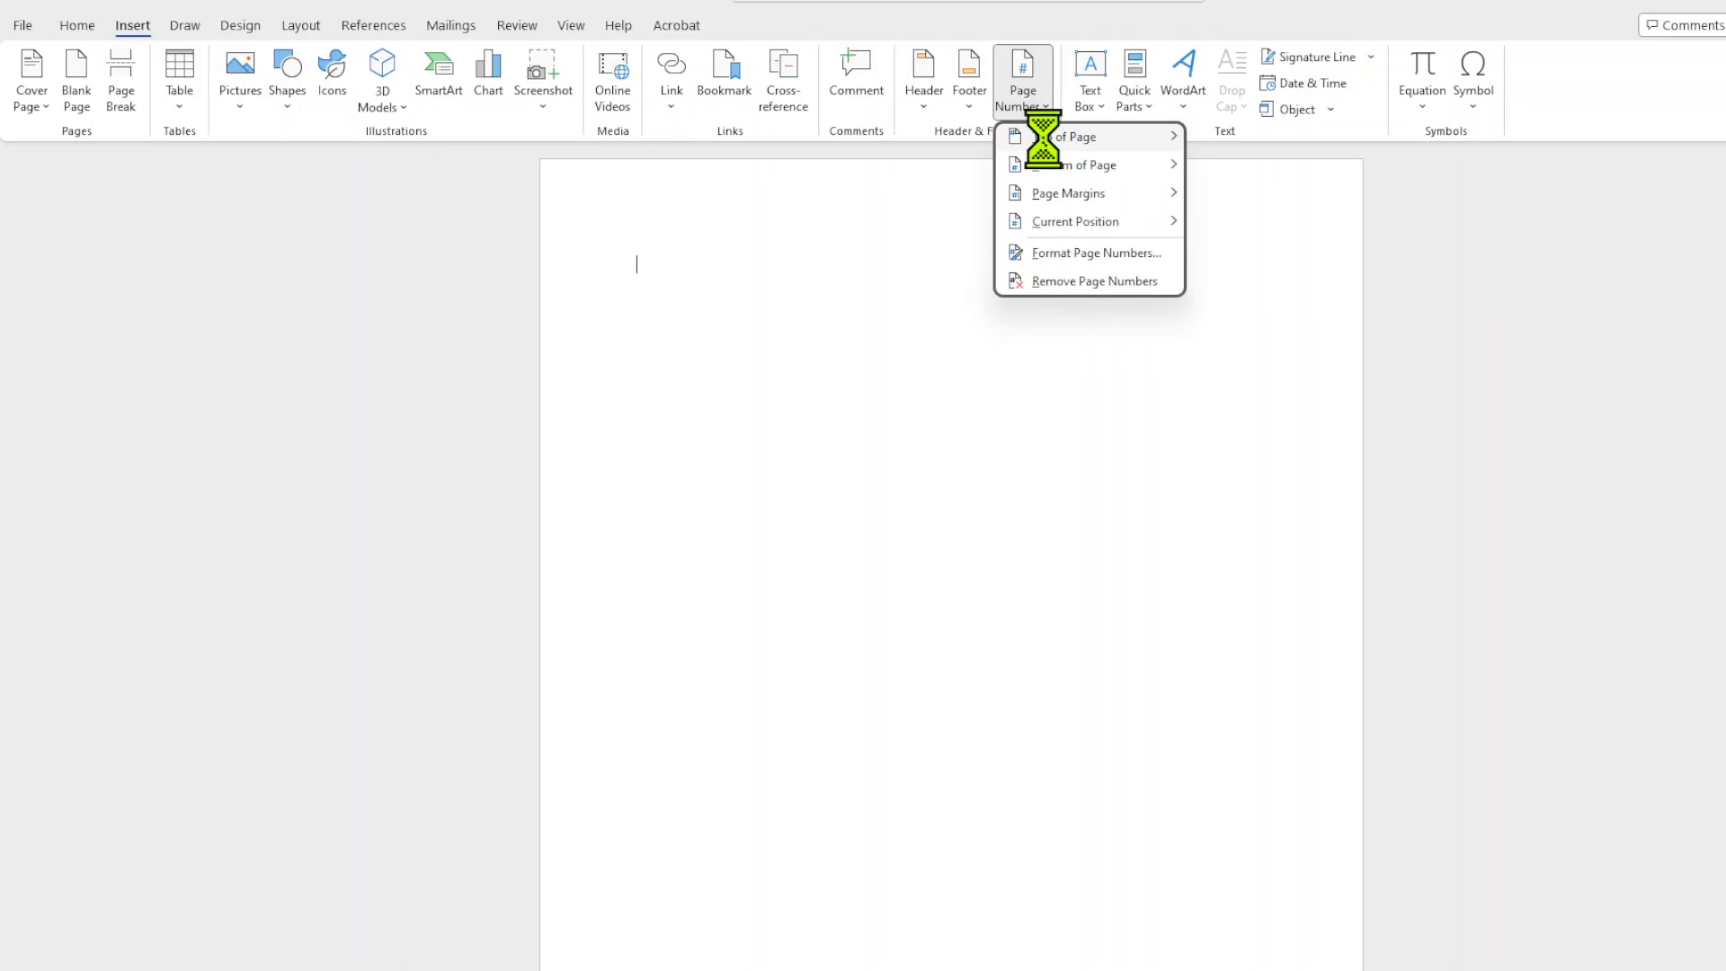
mouse_move(1179, 136)
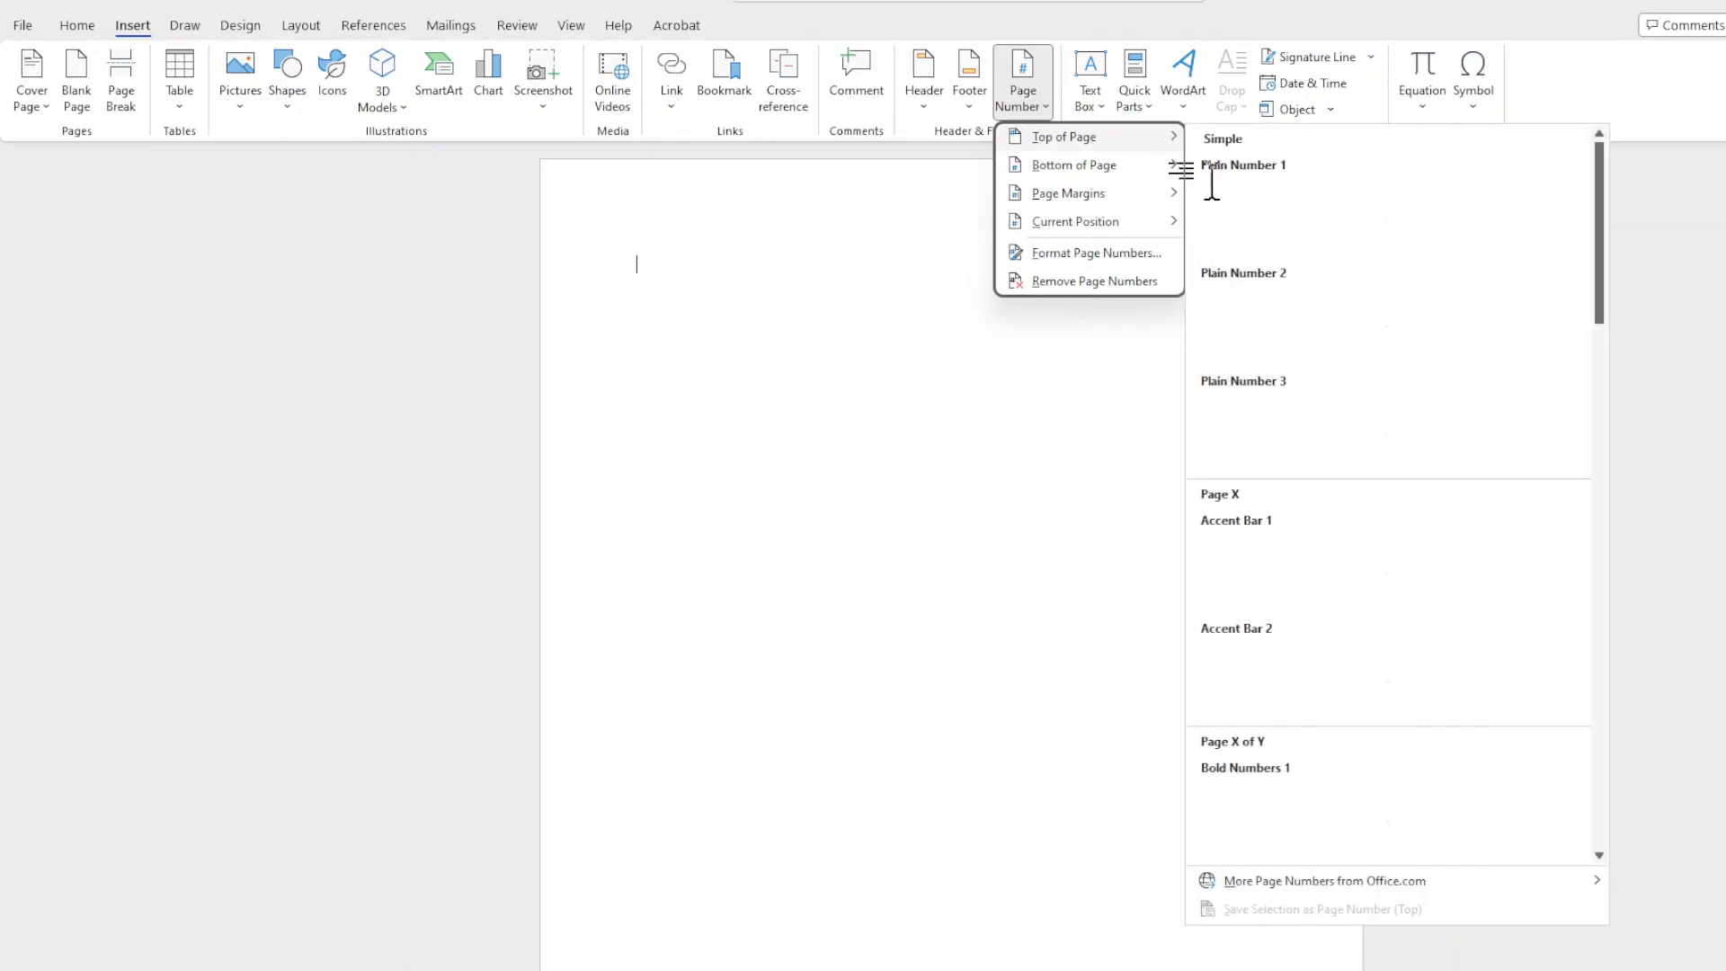
left_click(1254, 440)
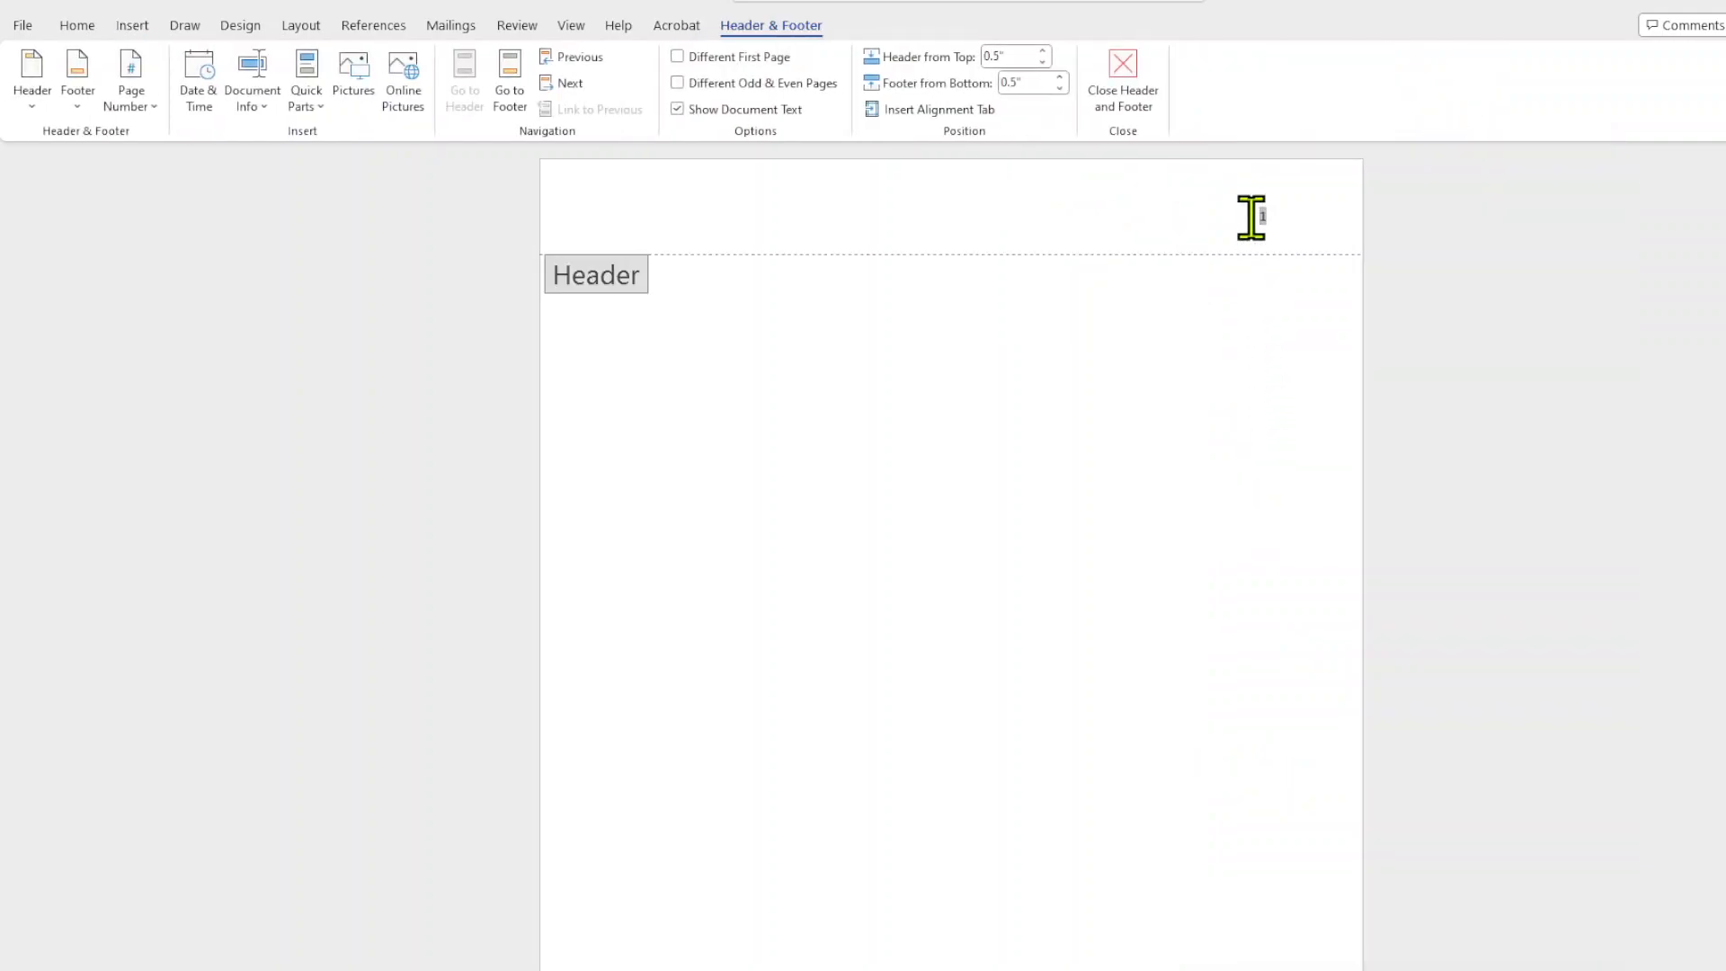
type("Larson")
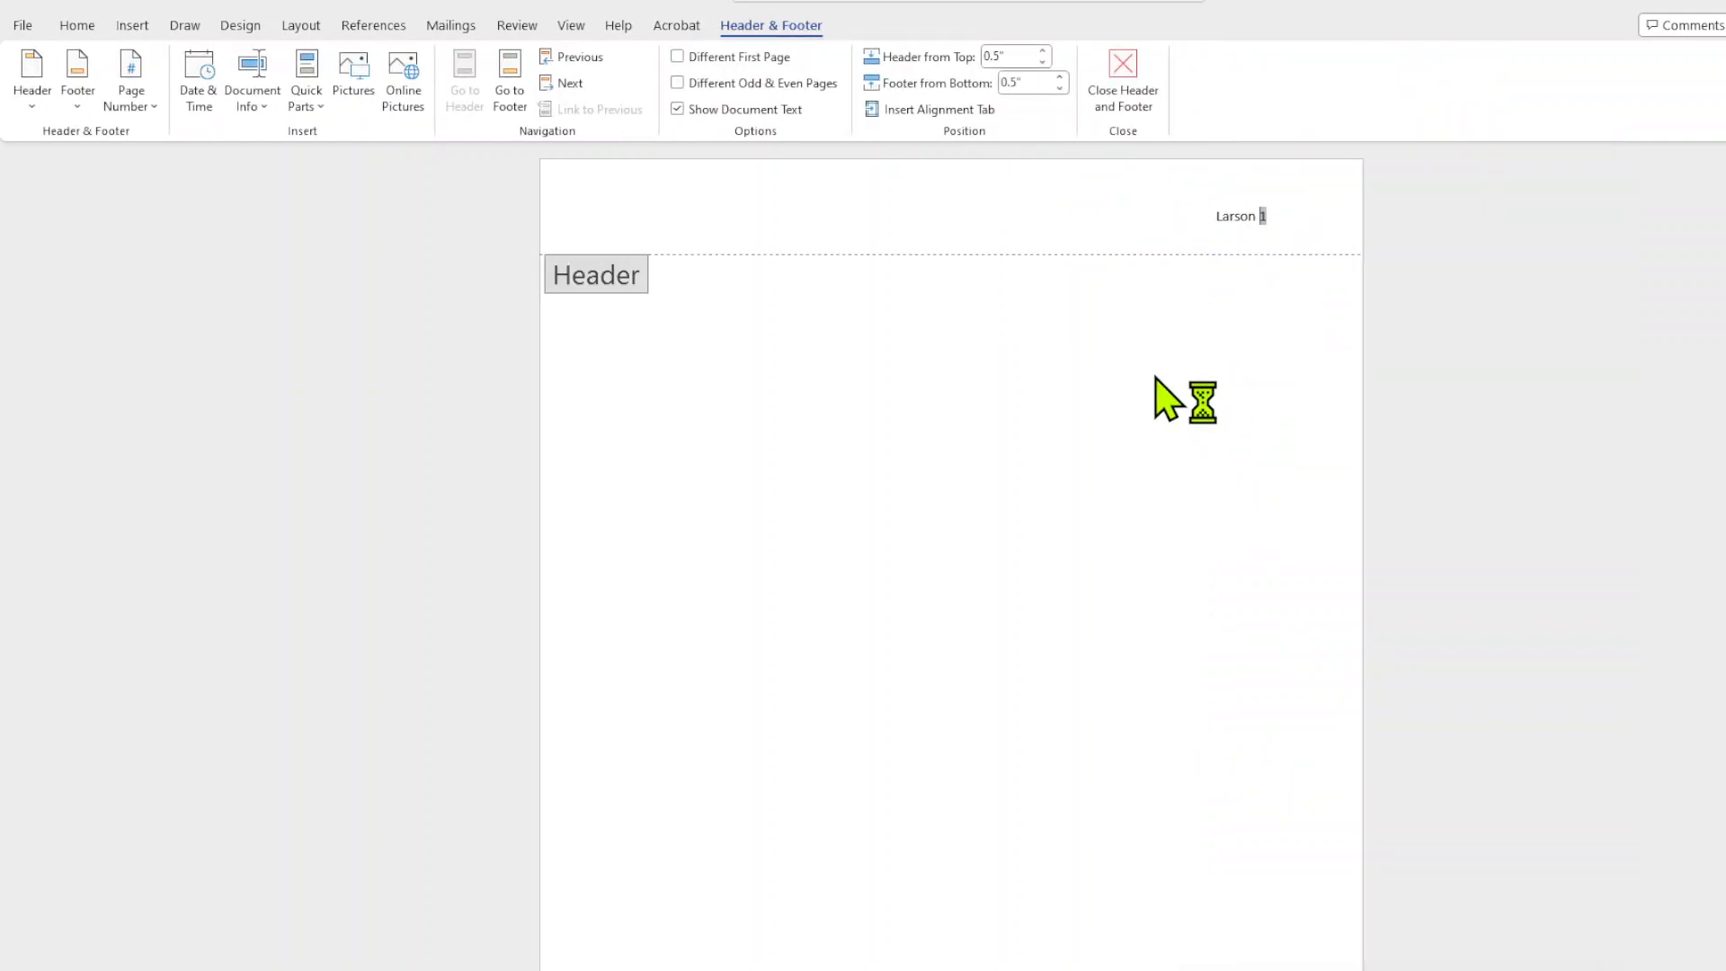
double_click(969, 312)
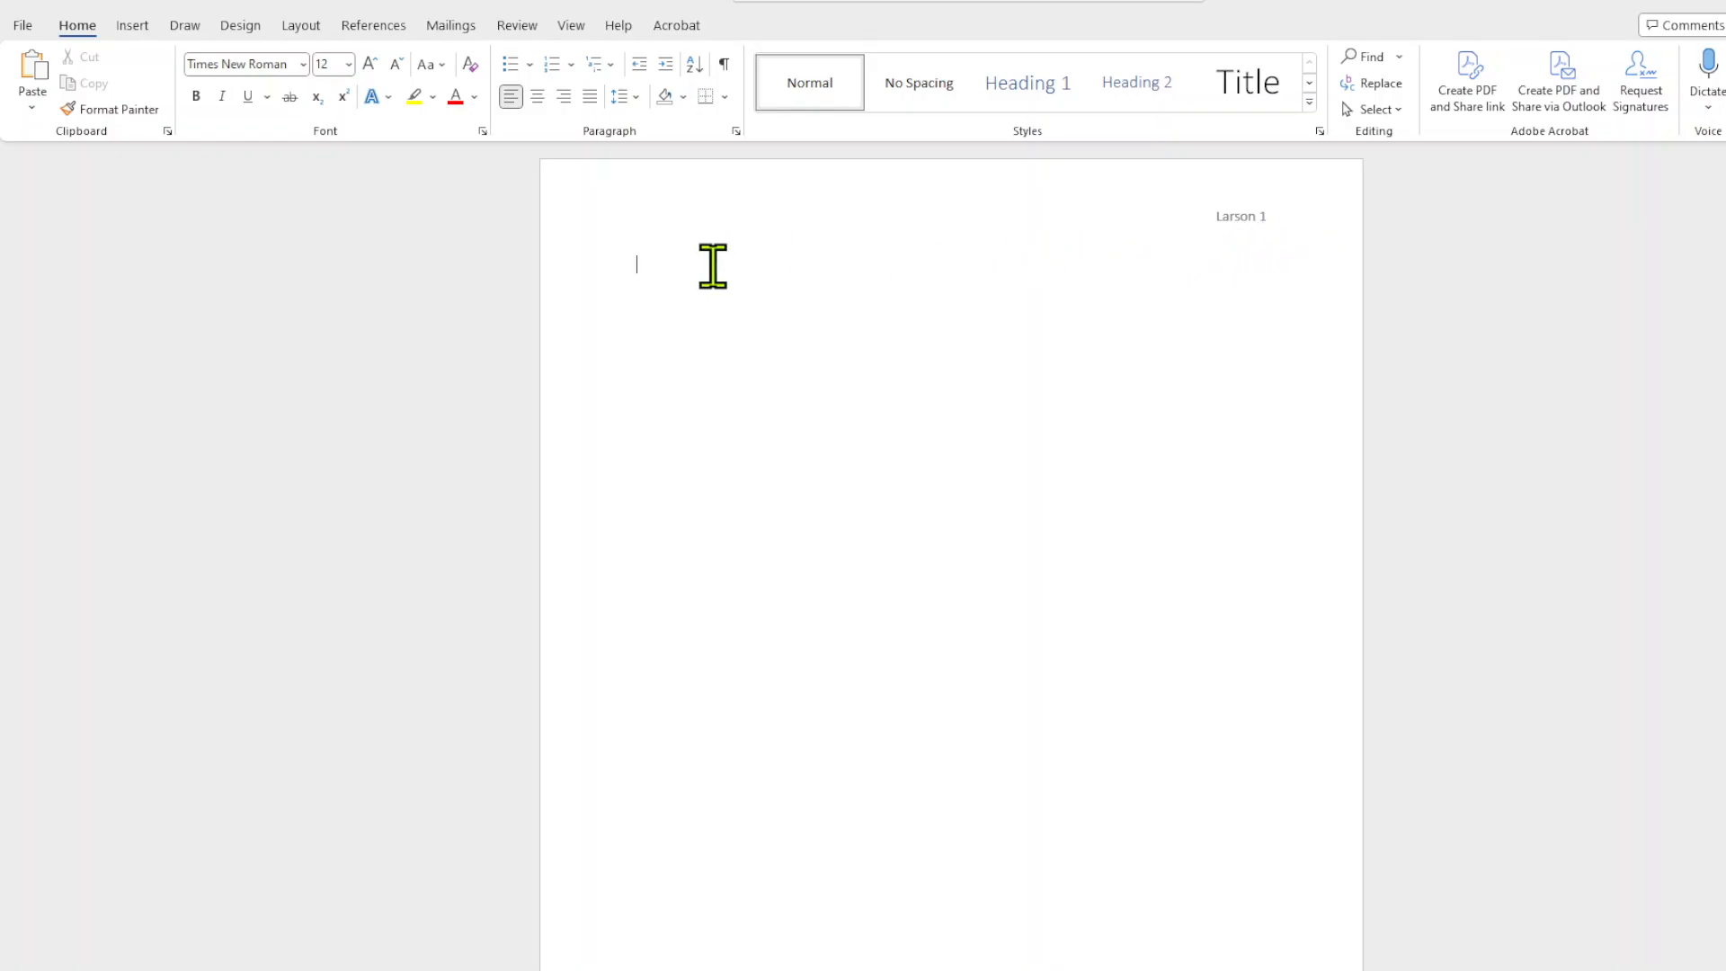
Write the MLA heading on four lines: the author's name, the instructor's title and name, Operating System, and 4 February, 2024.
type("Ben Larson")
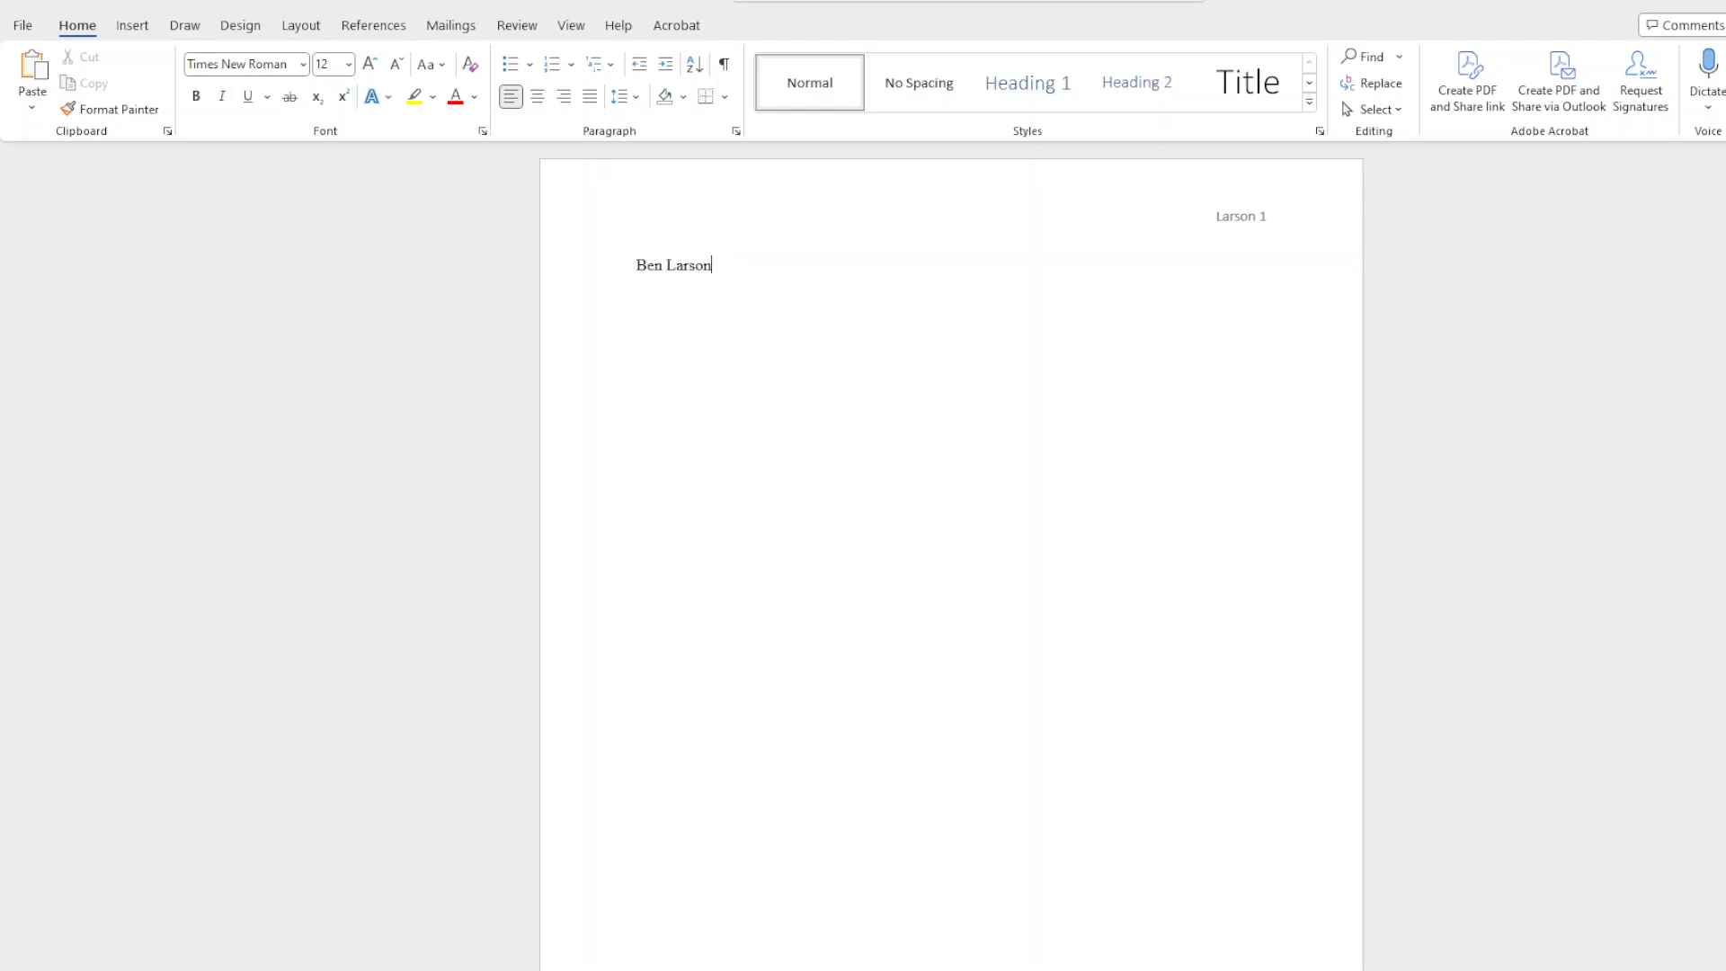
type(" Po")
type("o")
type("Dr.")
type("O")
type("perating System")
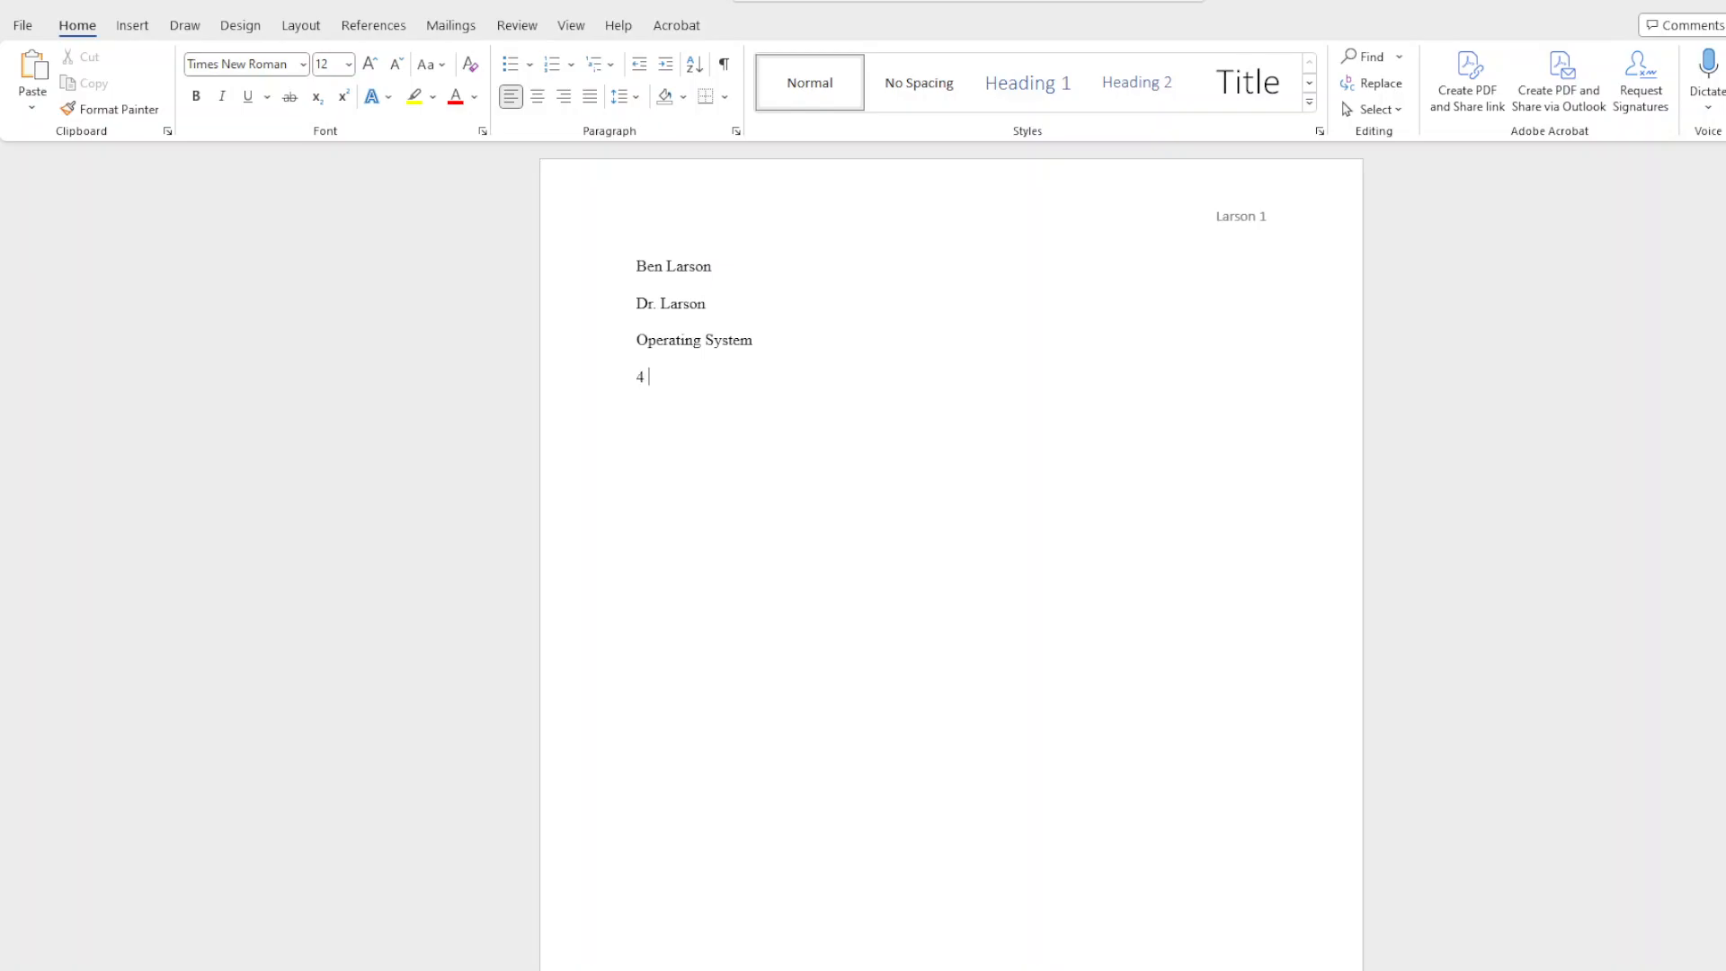
type("February")
Add the title Lab 1 on a new line below the date and center it.
key("Return")
type("Lab 1")
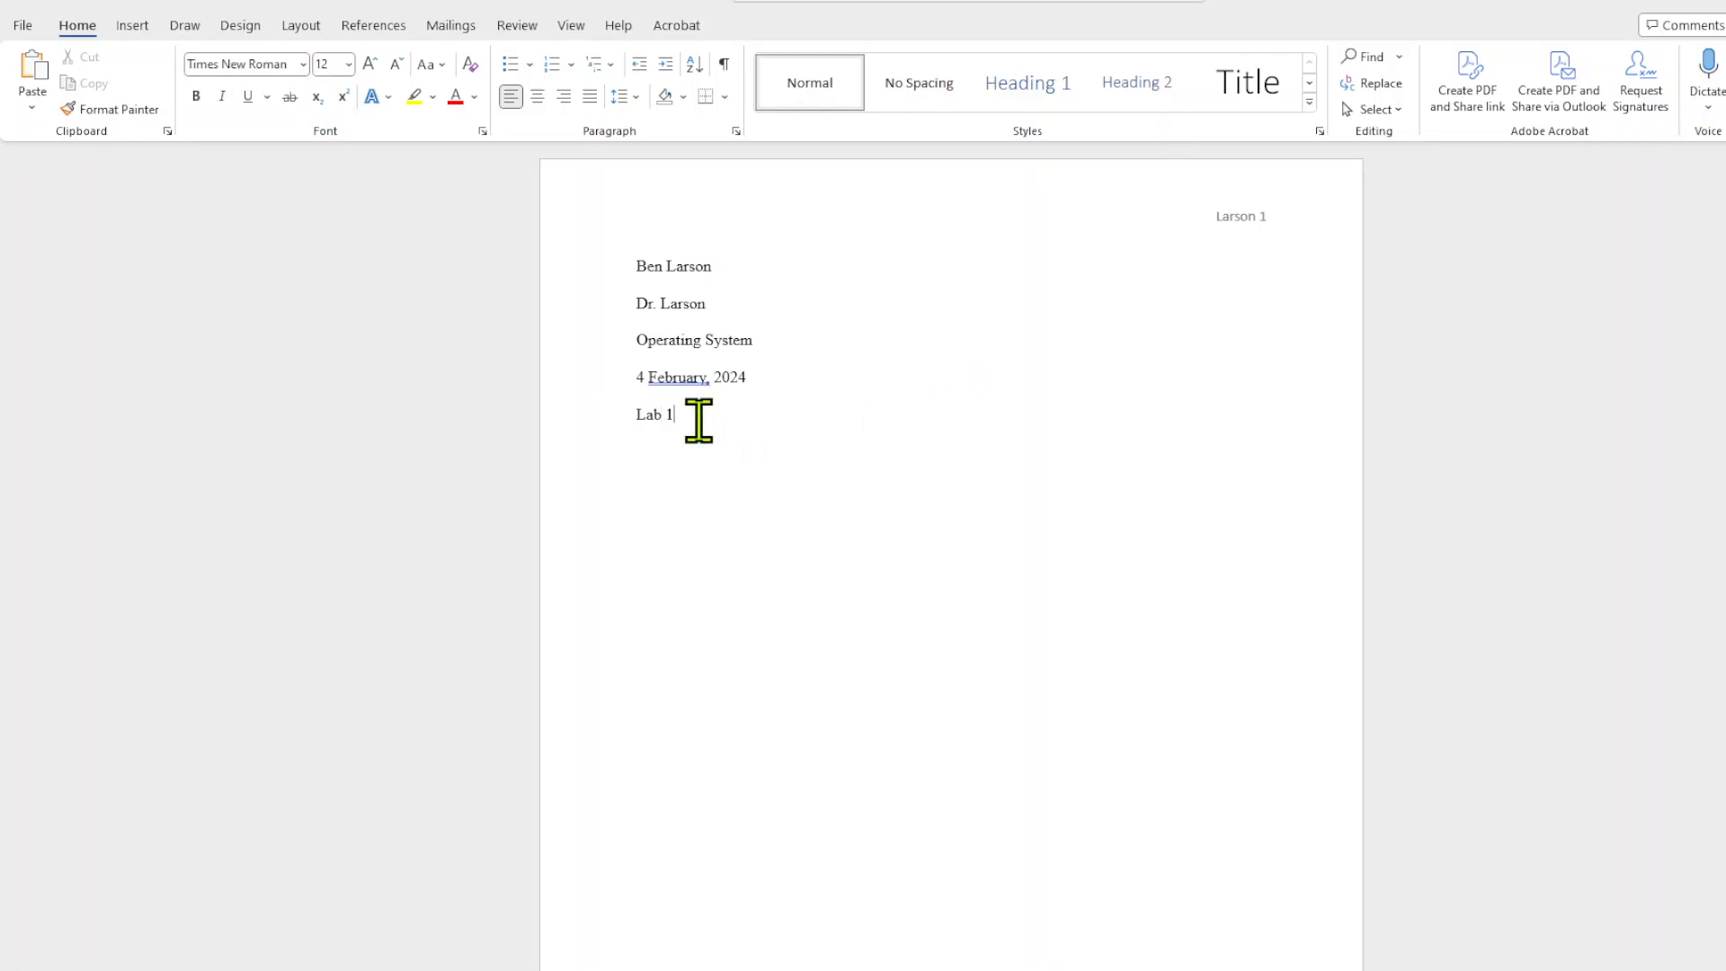
left_click_drag(702, 420, 617, 413)
left_click(537, 96)
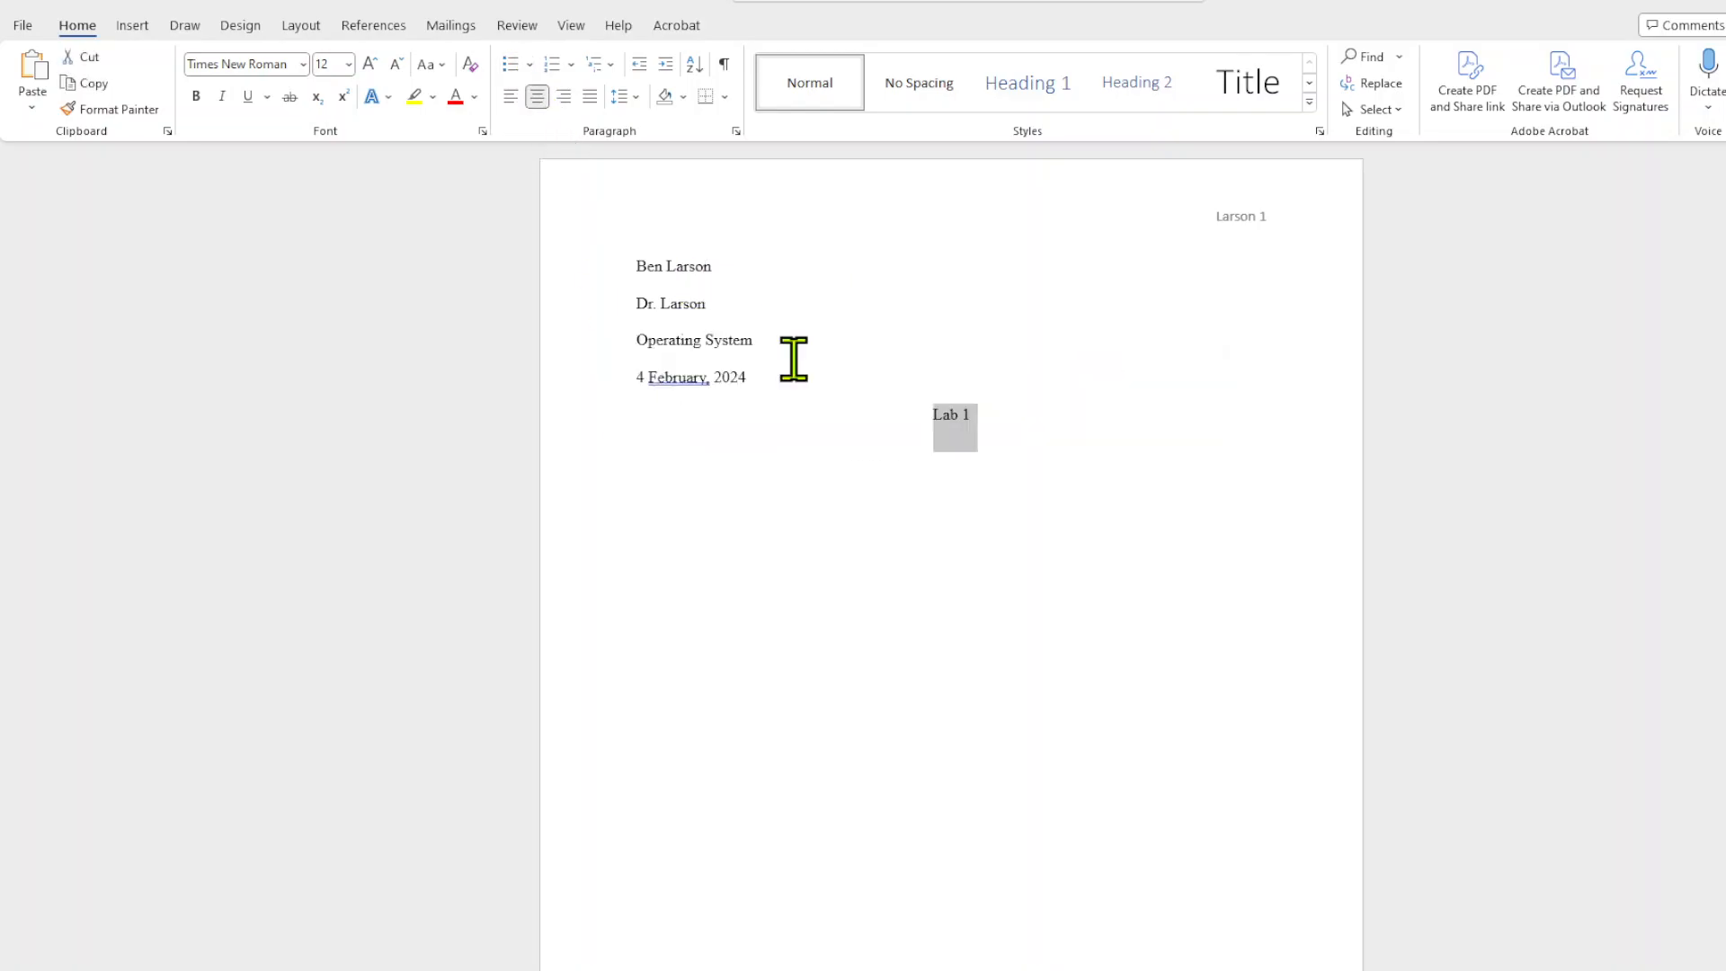
Below the title, write a left-aligned, indented paragraph: "Moore's law is a famous law in computer science. Moore's law discusses how fast processing speed will grow.".
left_click(1041, 421)
key("Return")
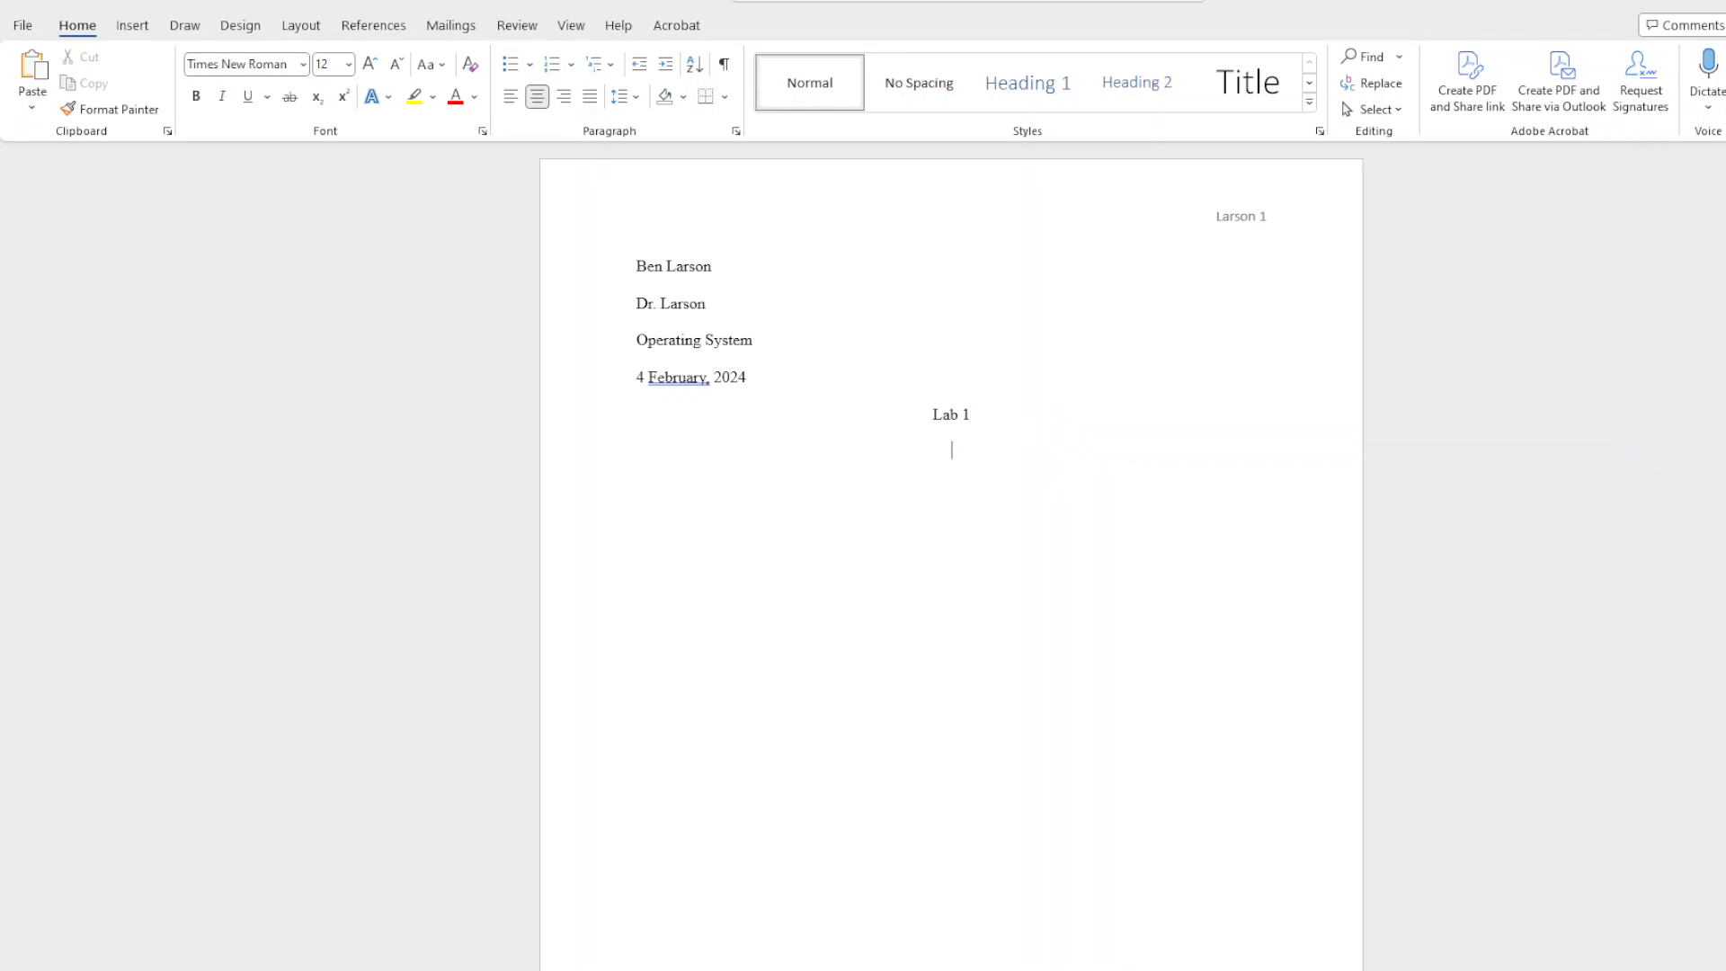
left_click(511, 97)
type("Moro")
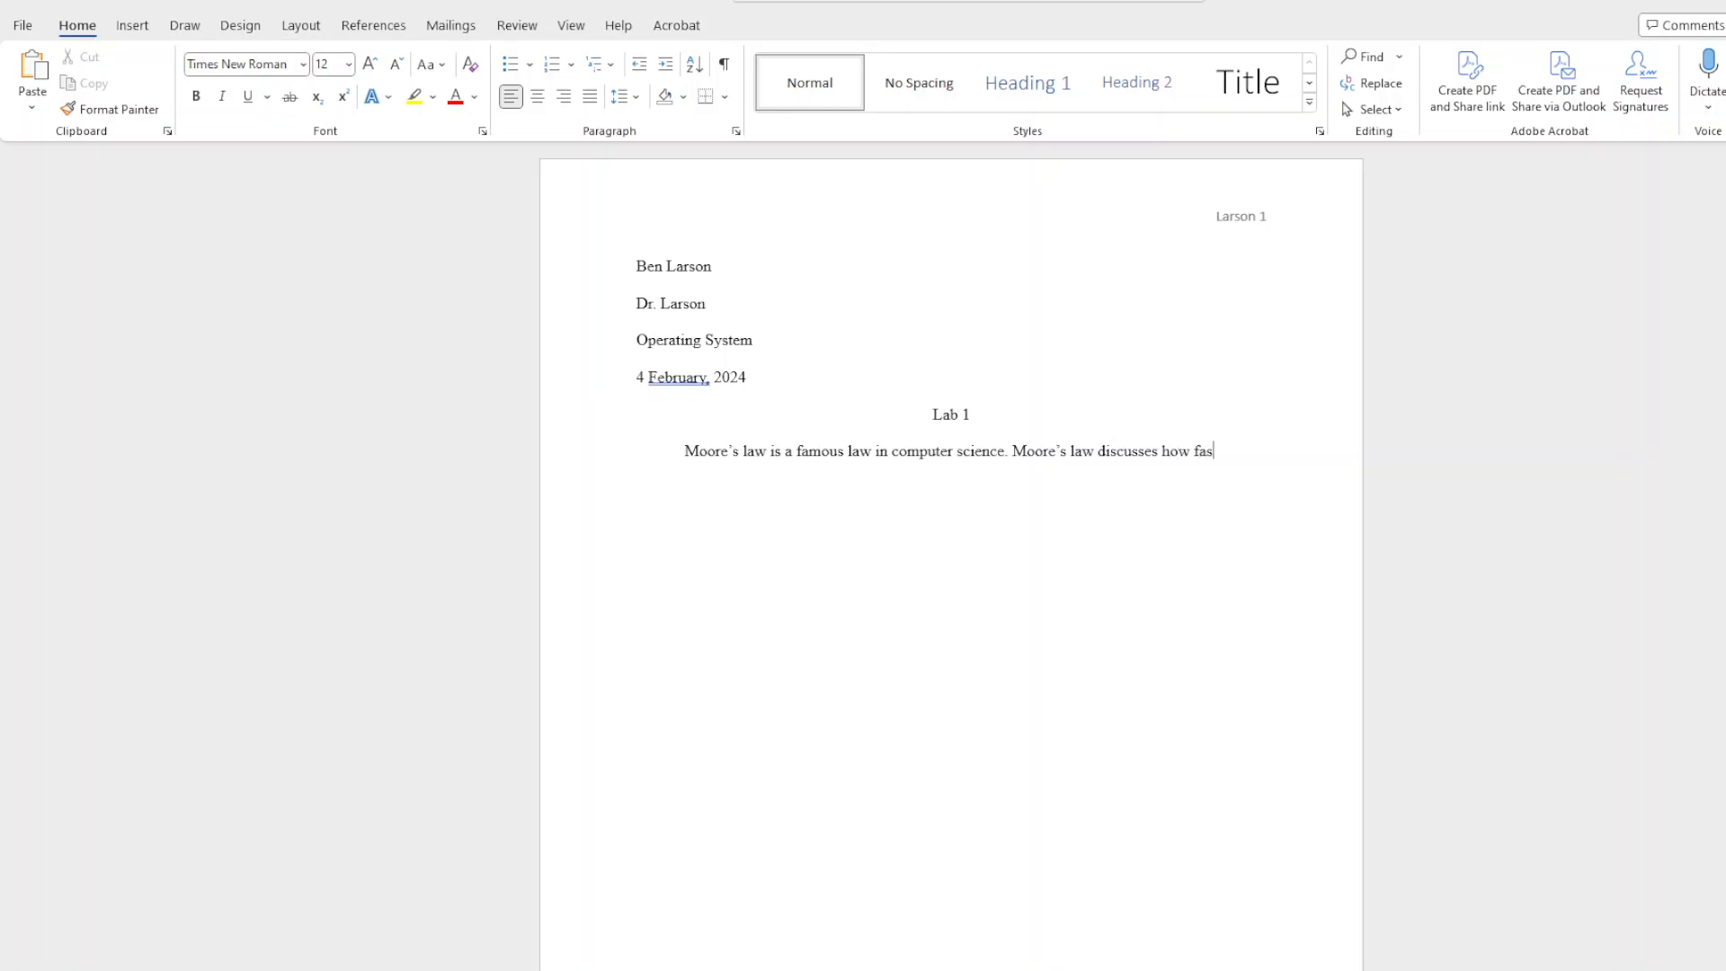
type("cessing speed will grow.")
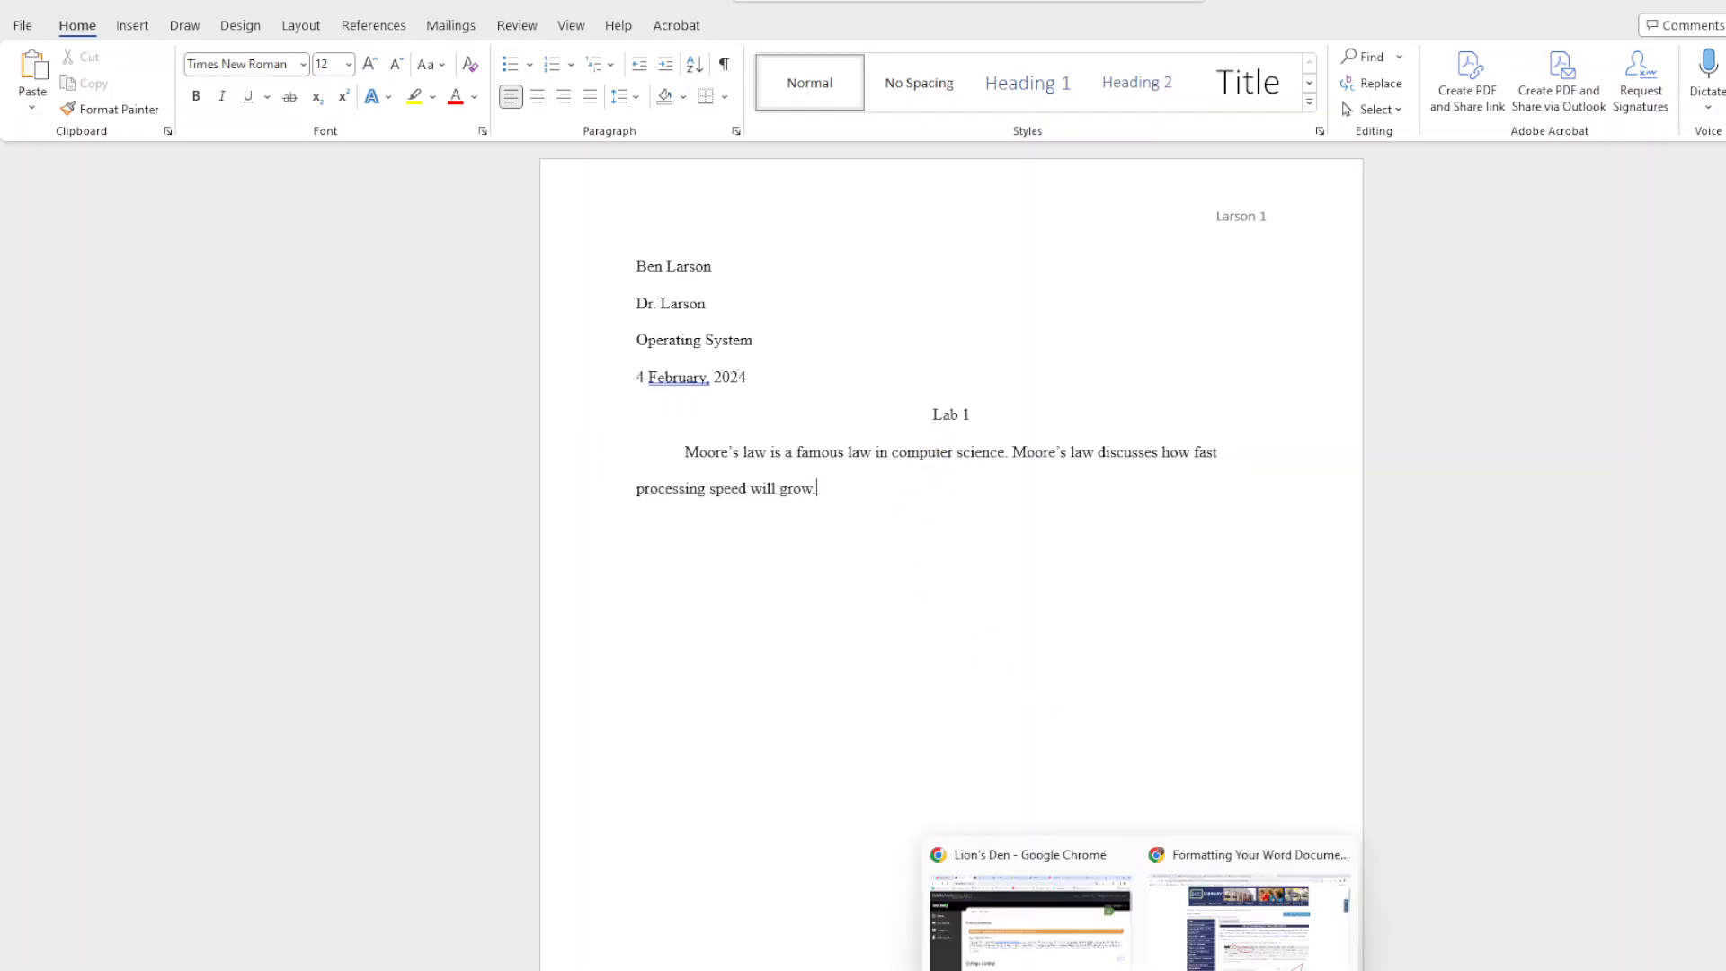
Switch to Chrome and bring up the RVOneSearch citation formats for the "Beyond Moore's law" article.
left_click(1180, 966)
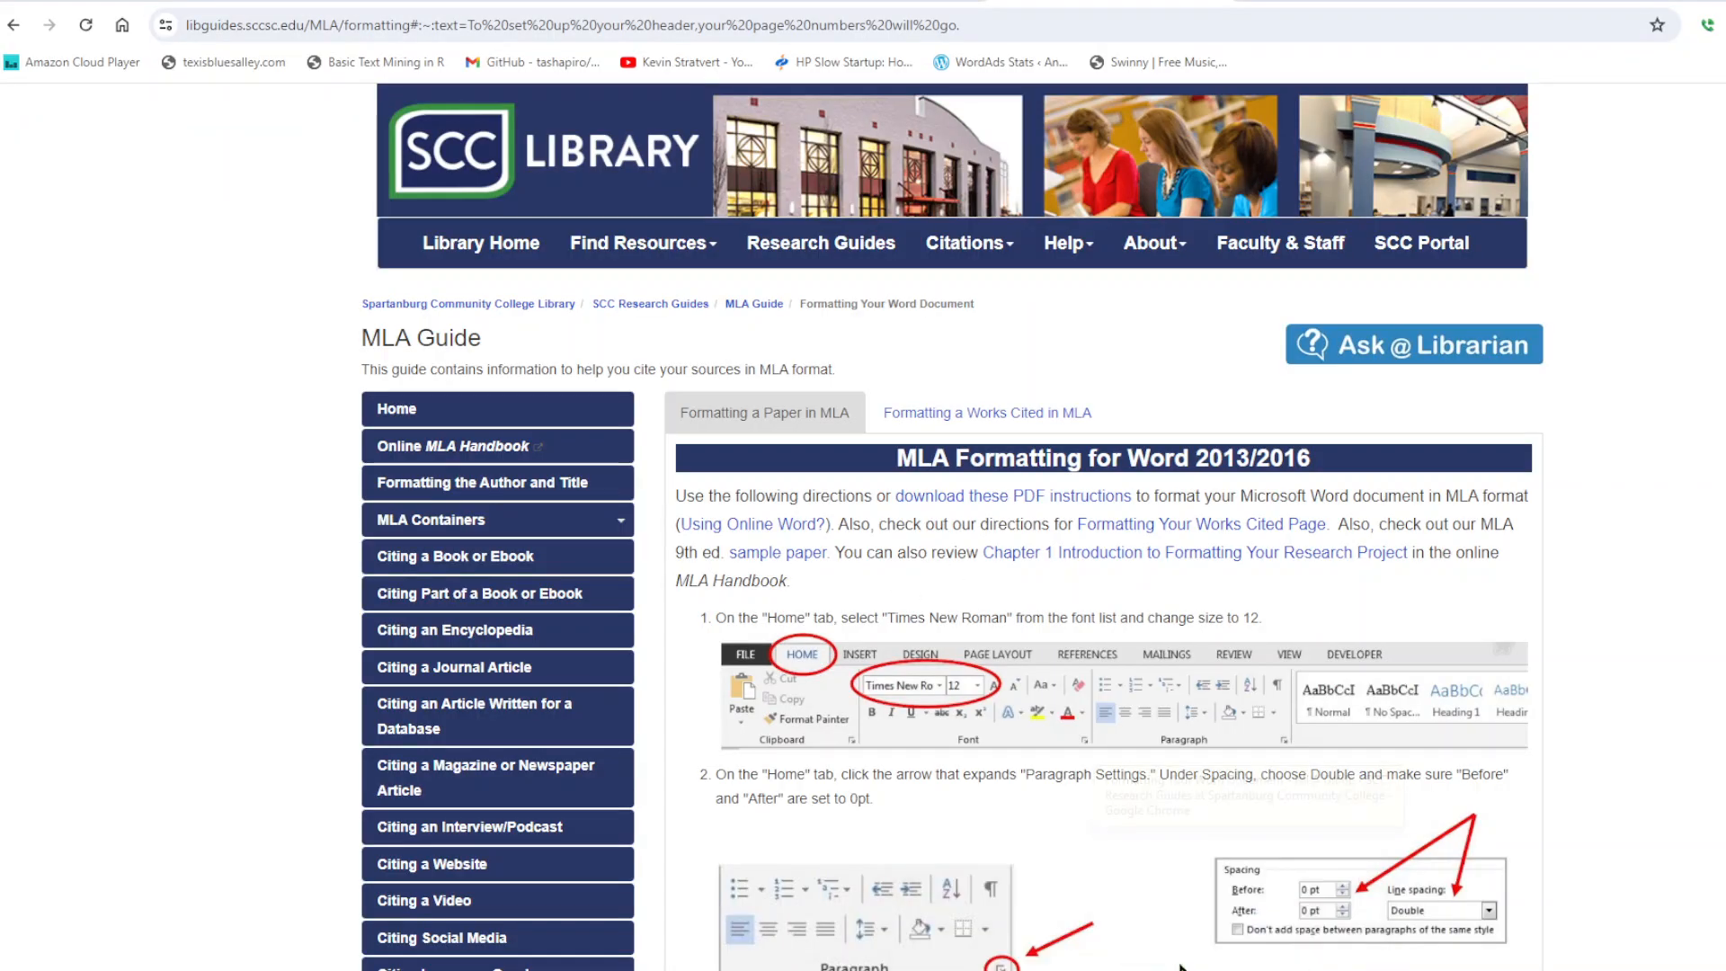
left_click(775, 2)
left_click(618, 1)
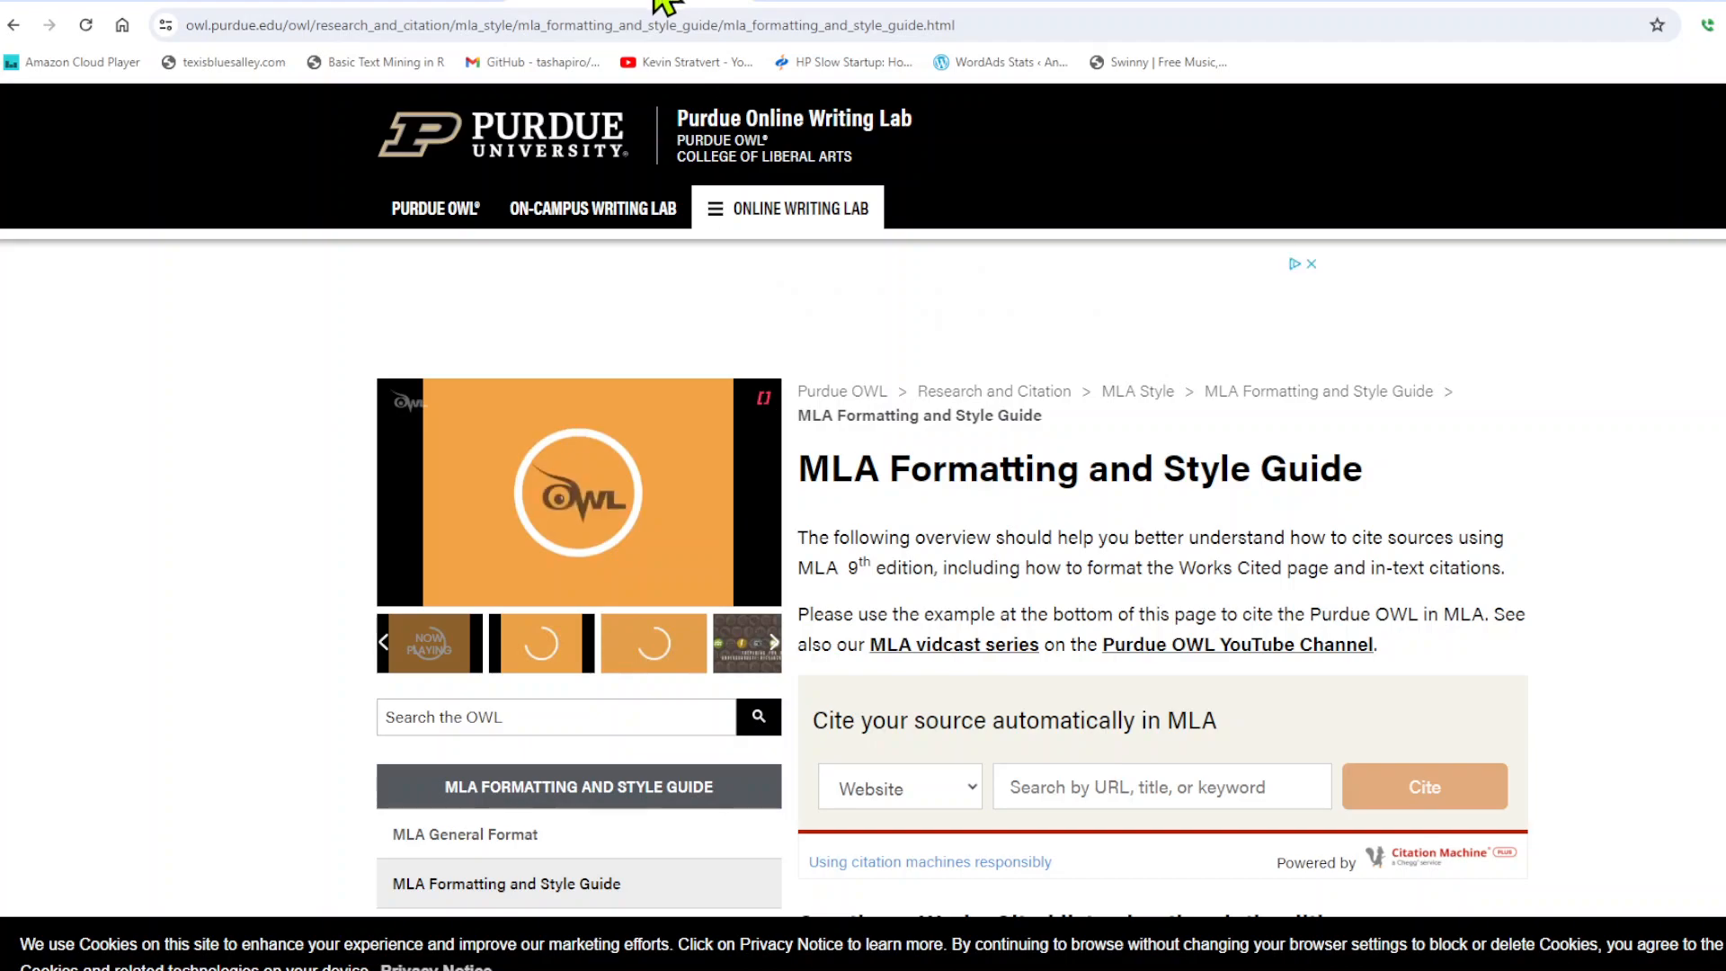
left_click(127, 4)
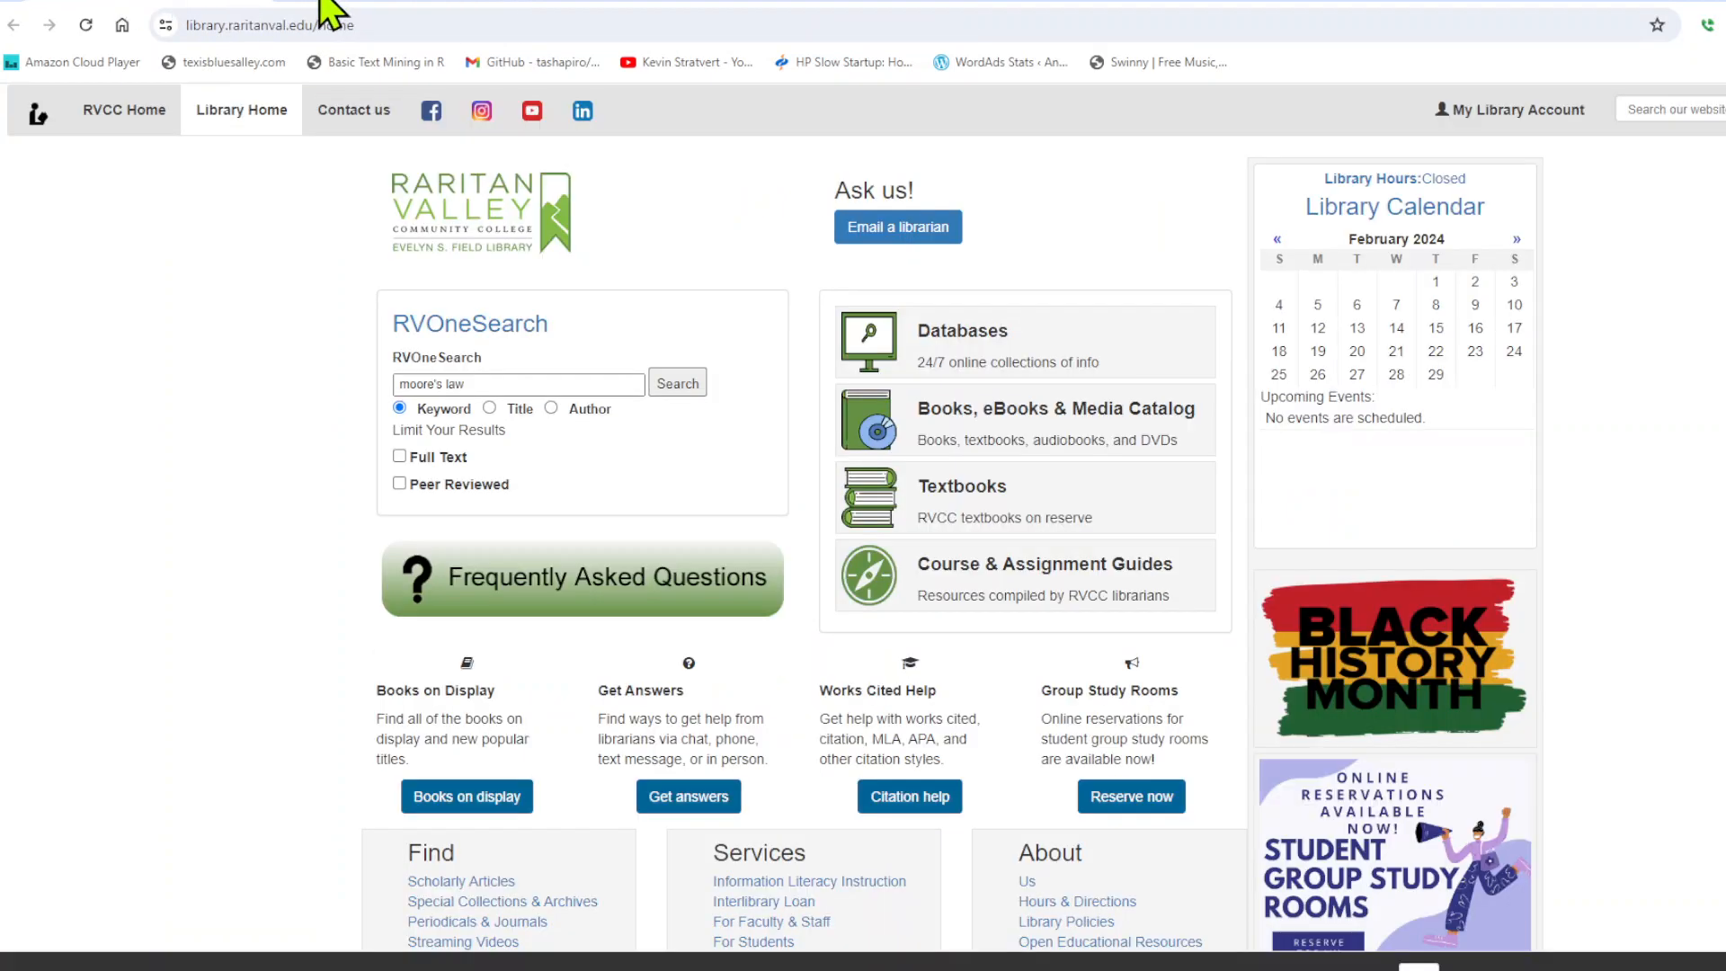
left_click(320, 2)
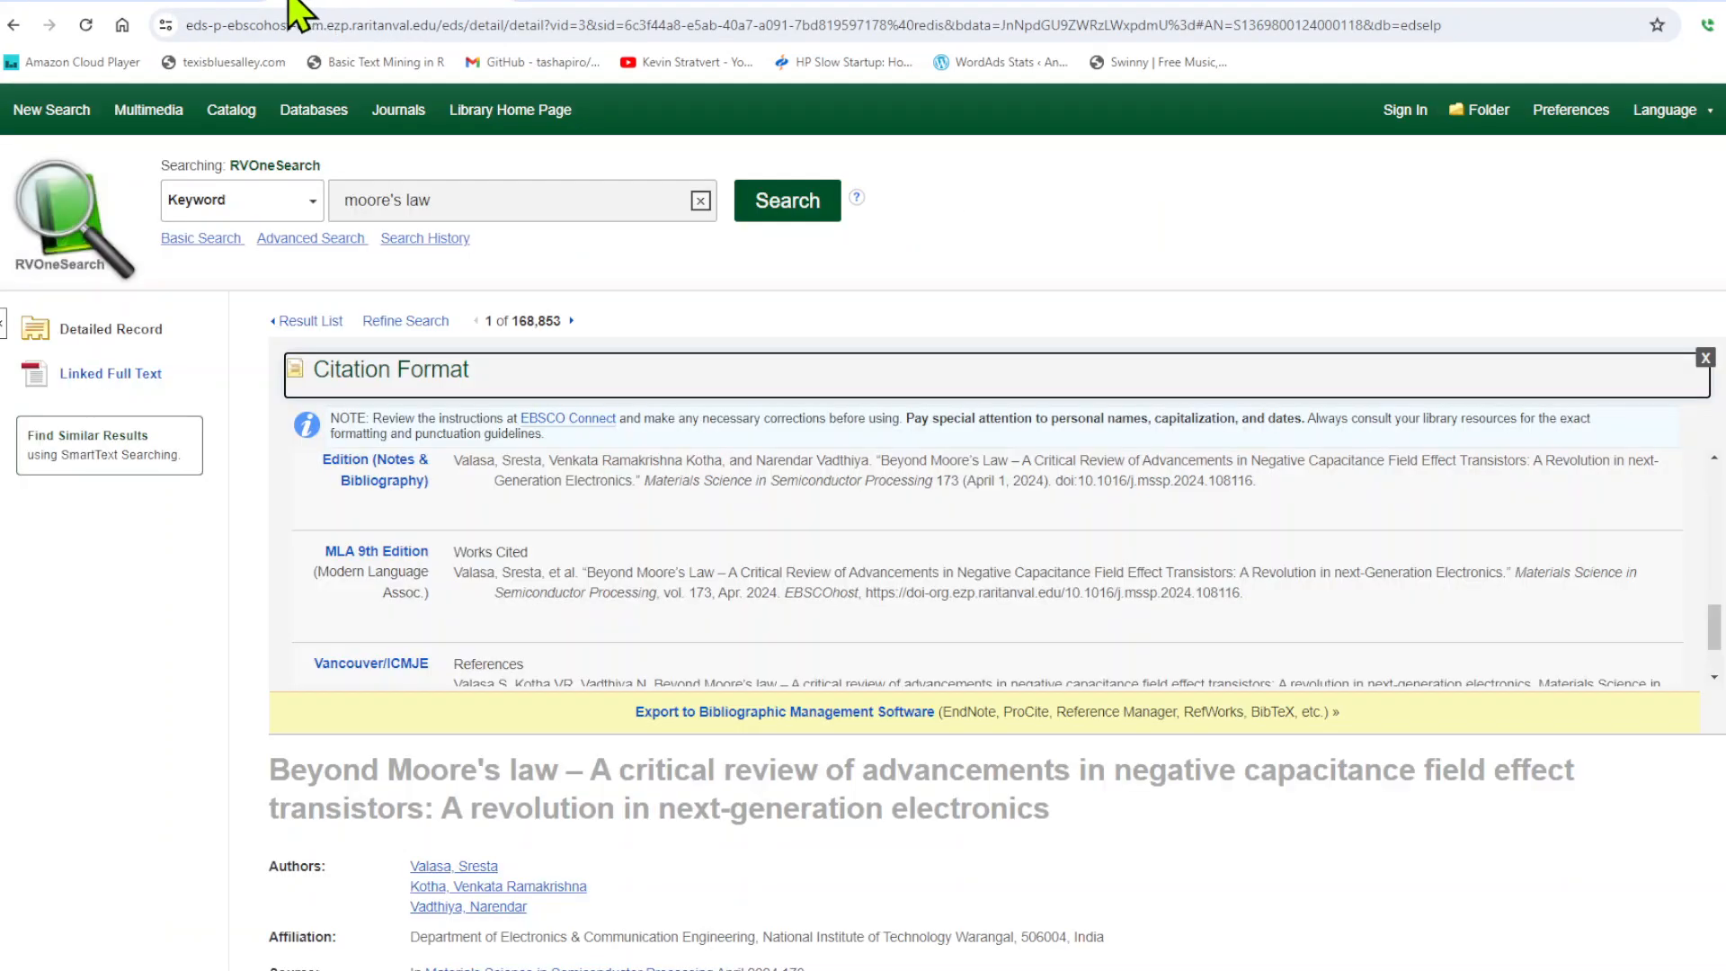
Copy the full MLA 9th Edition works-cited entry from the article's citation formats.
left_click(126, 5)
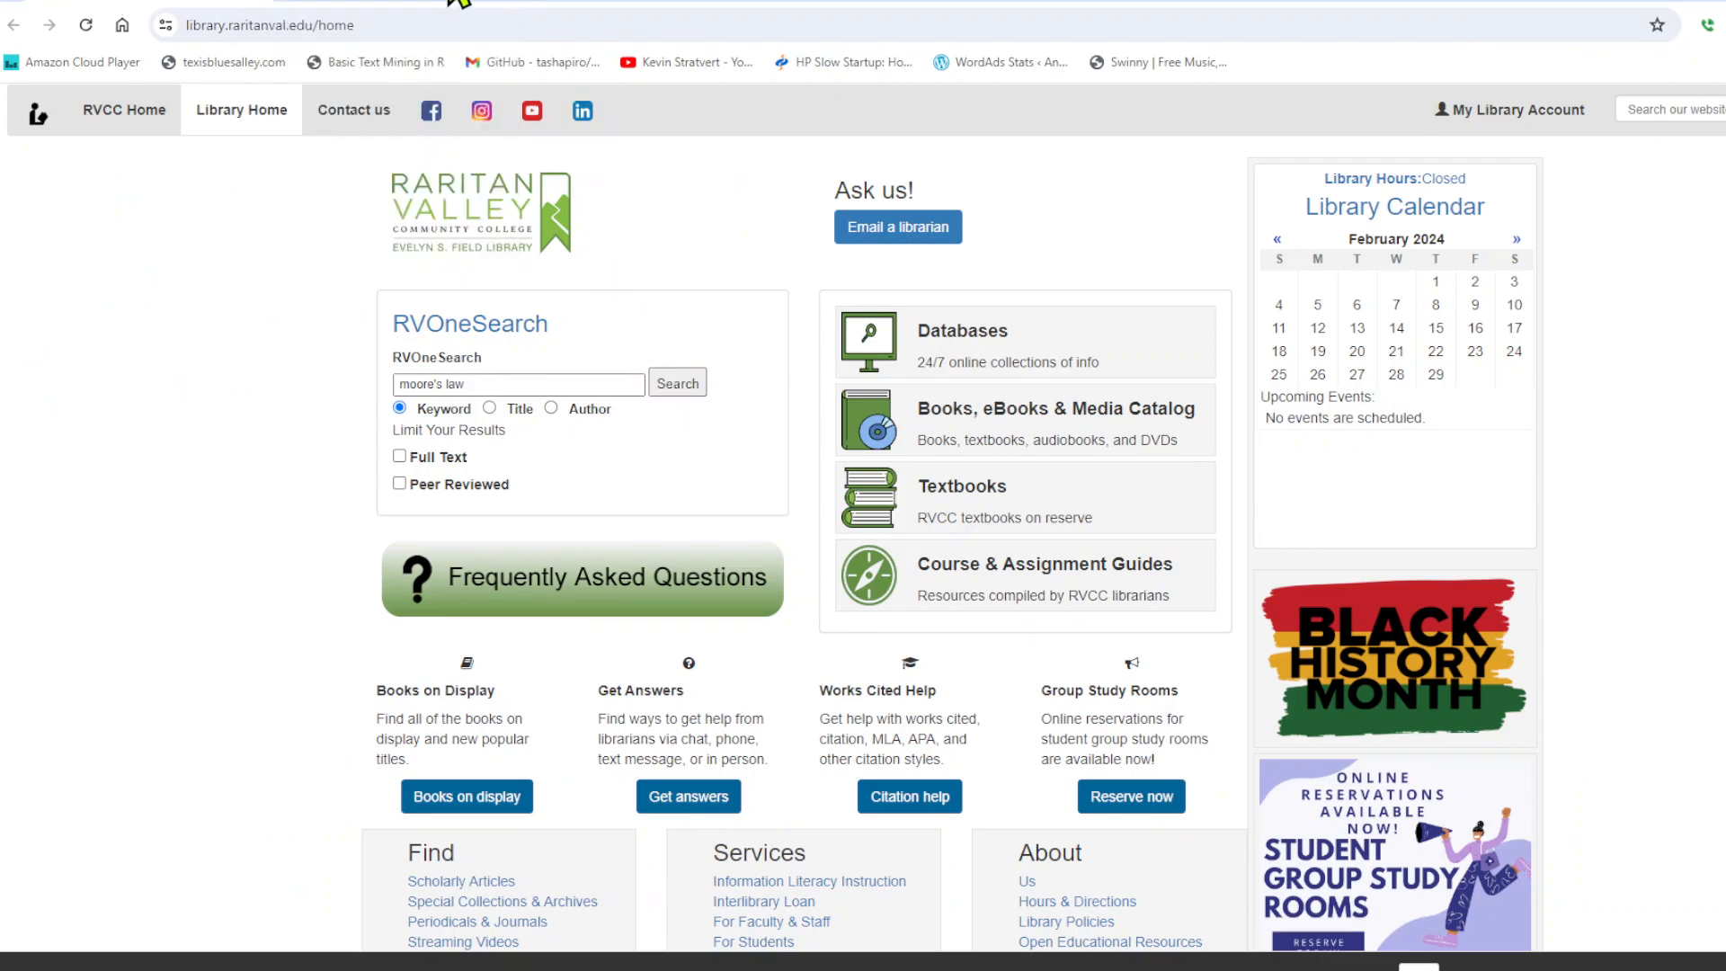
left_click(389, 5)
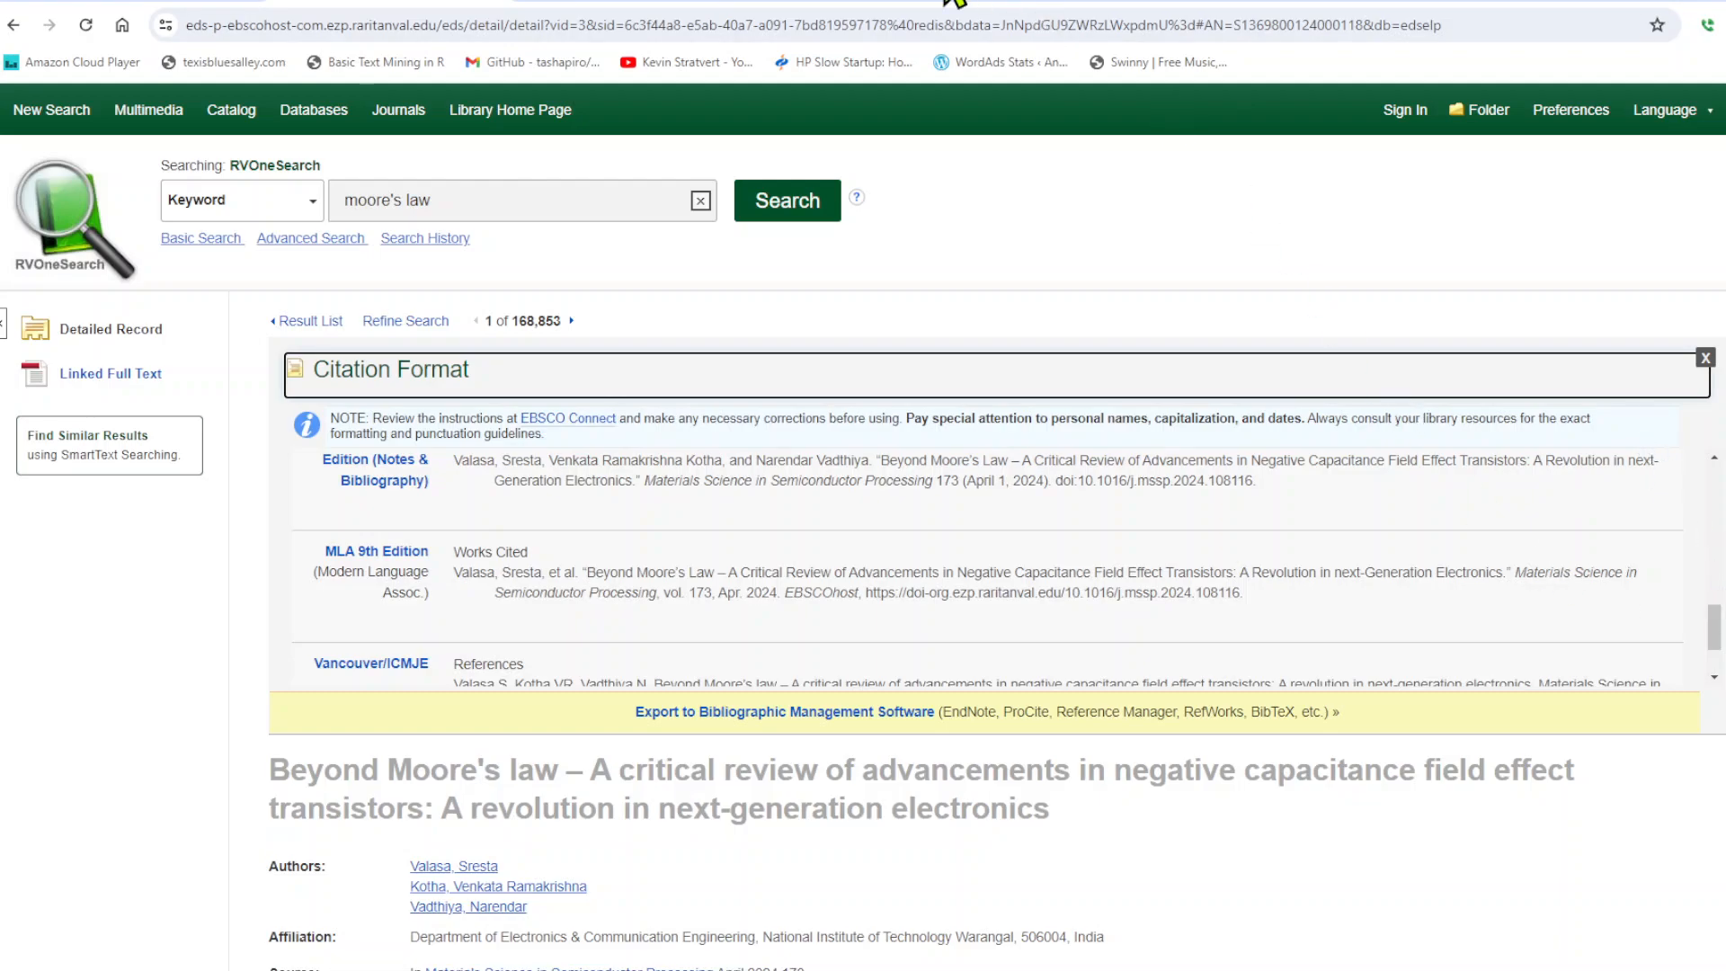
left_click_drag(1371, 5, 761, 144)
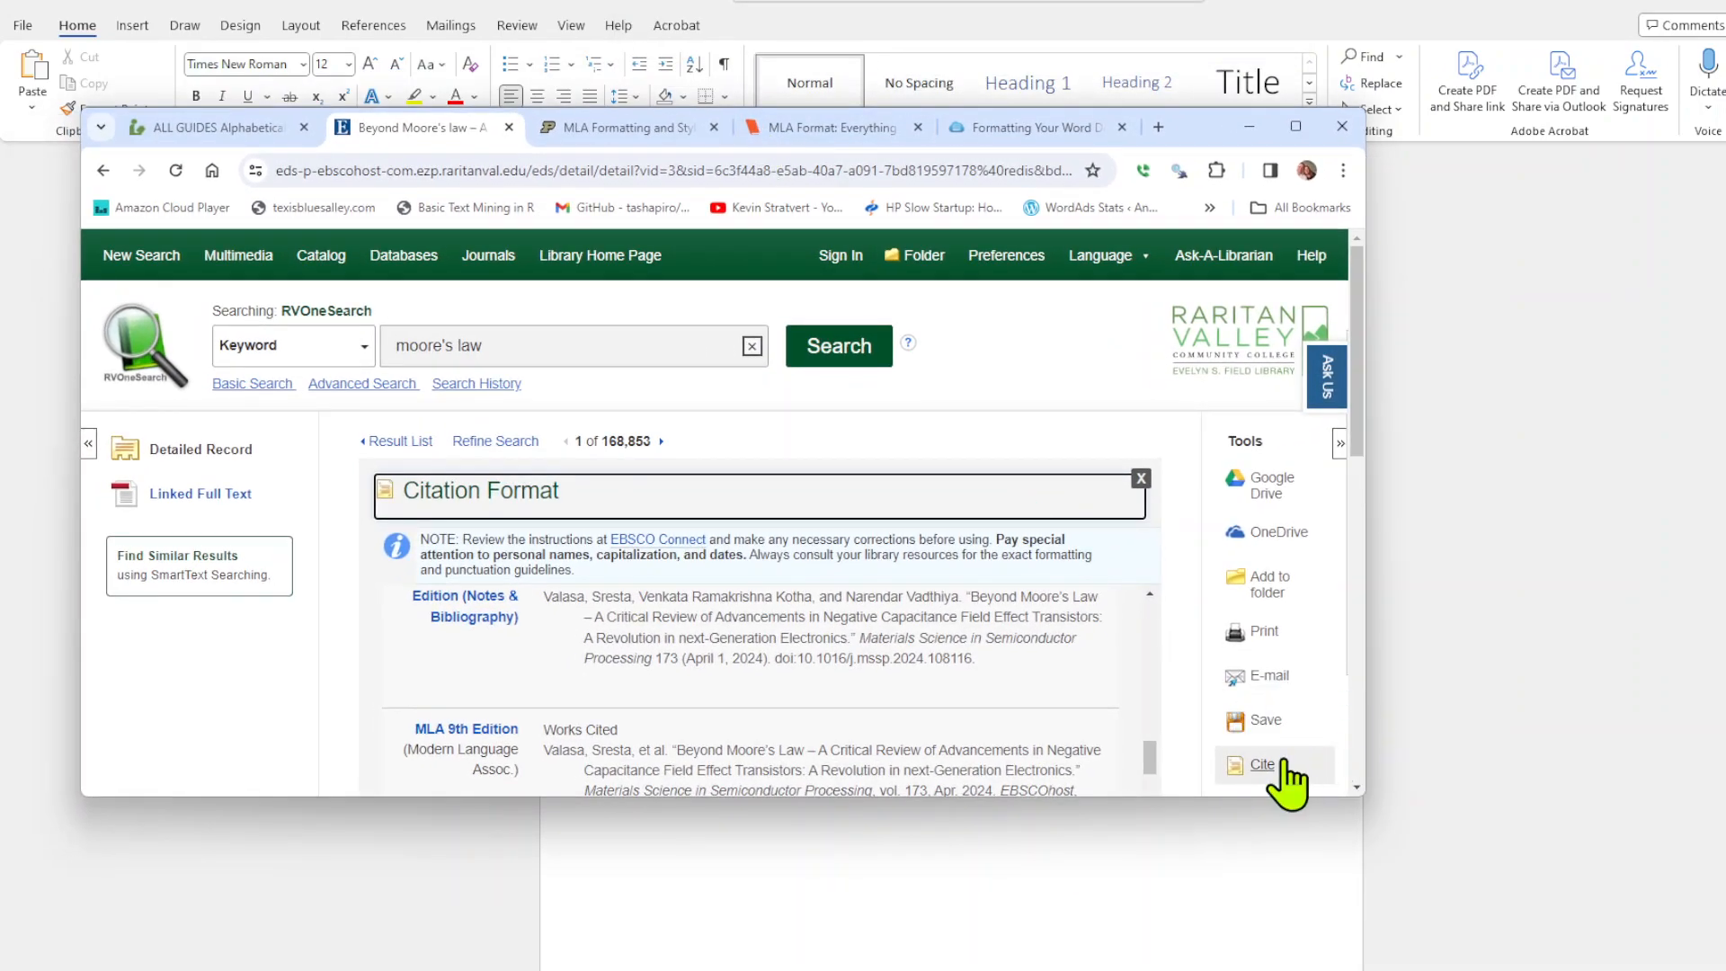
scroll(859, 648, "down", 1)
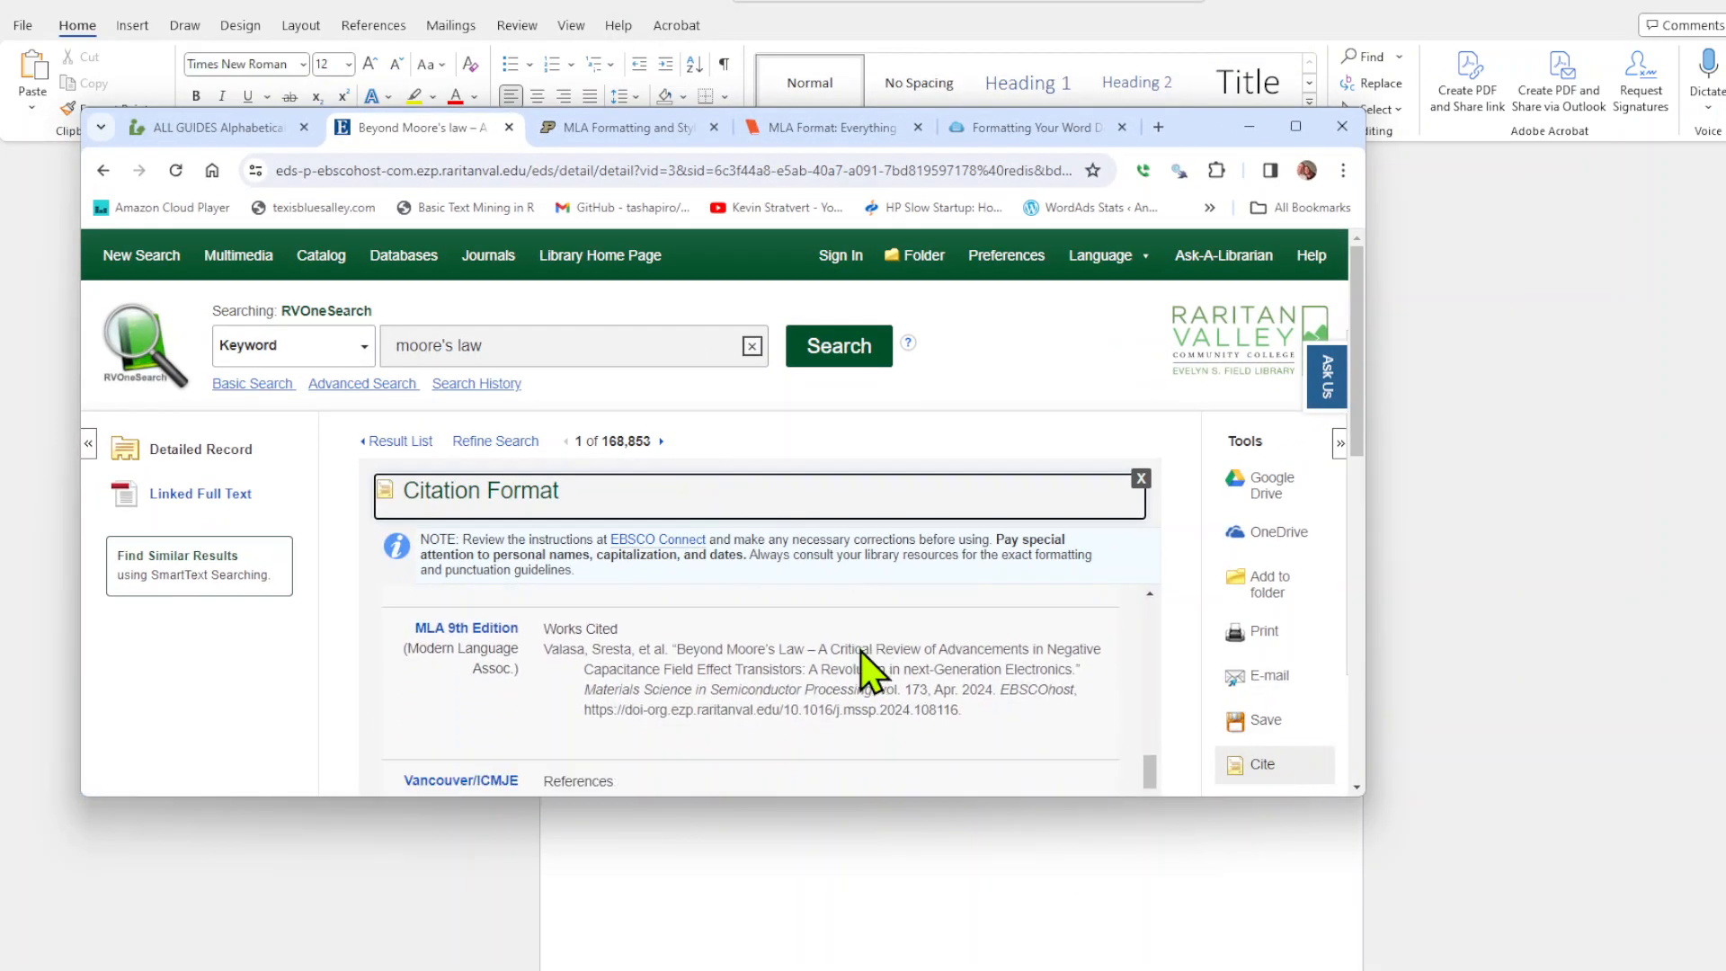
left_click_drag(981, 716, 545, 650)
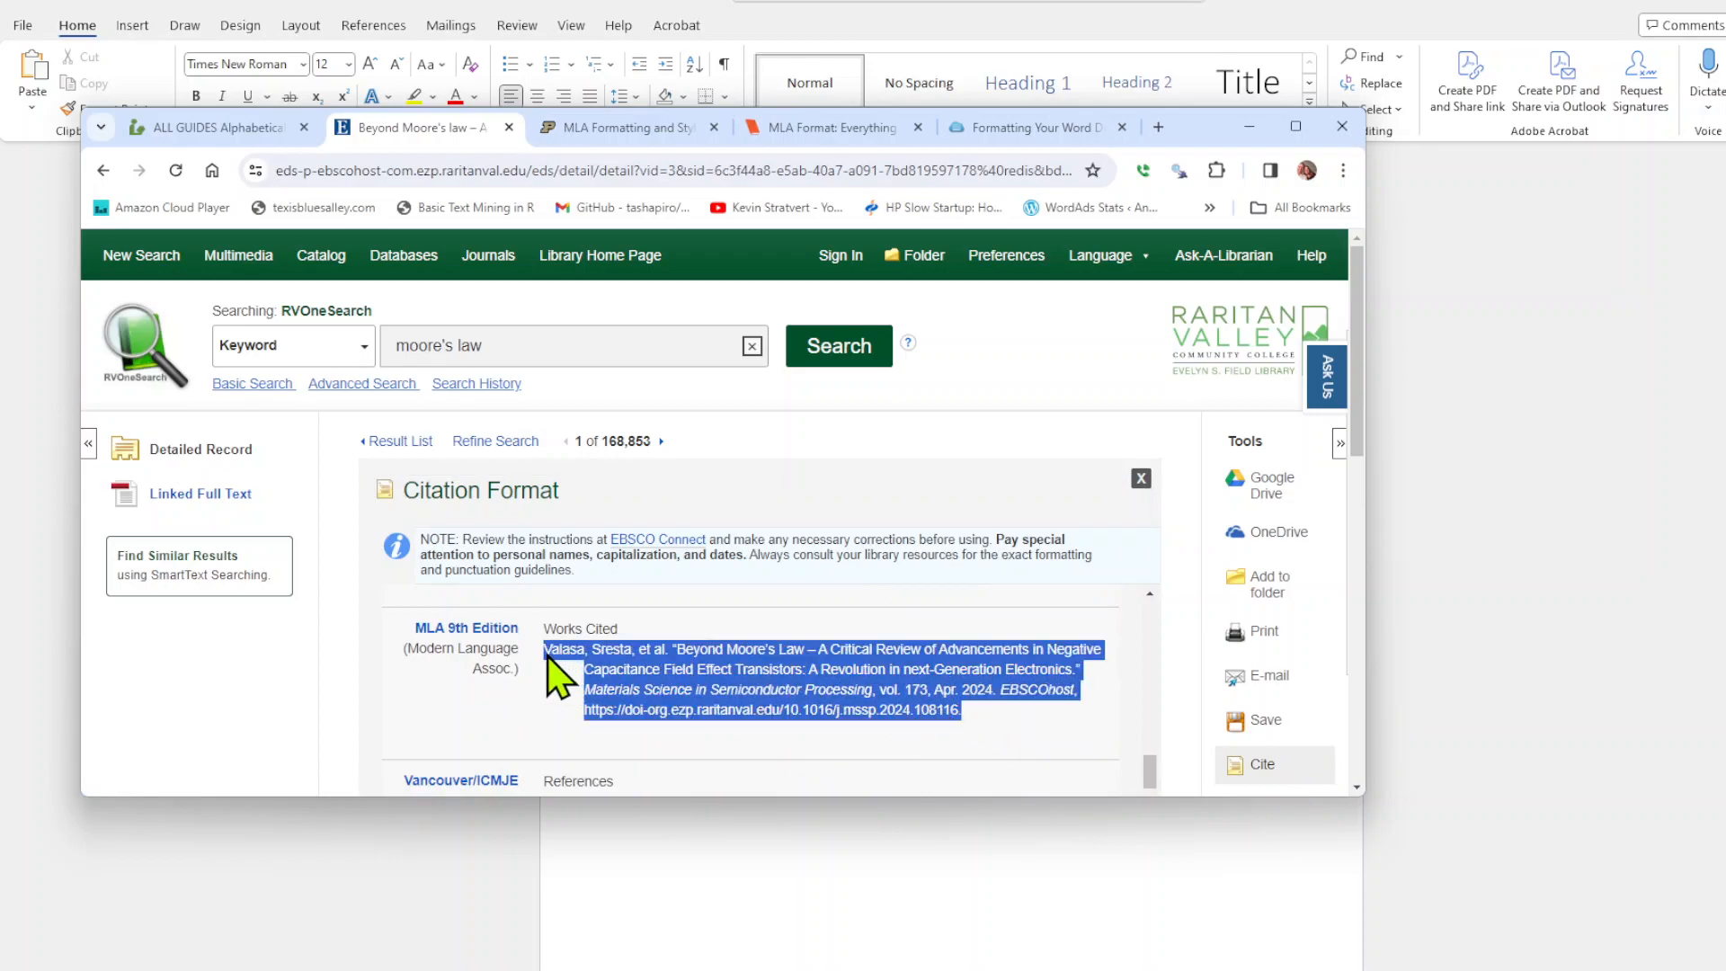
right_click(591, 663)
left_click(654, 681)
Switch to Word and start a new page after the body paragraph.
left_click(762, 967)
scroll(863, 651, "down", 2)
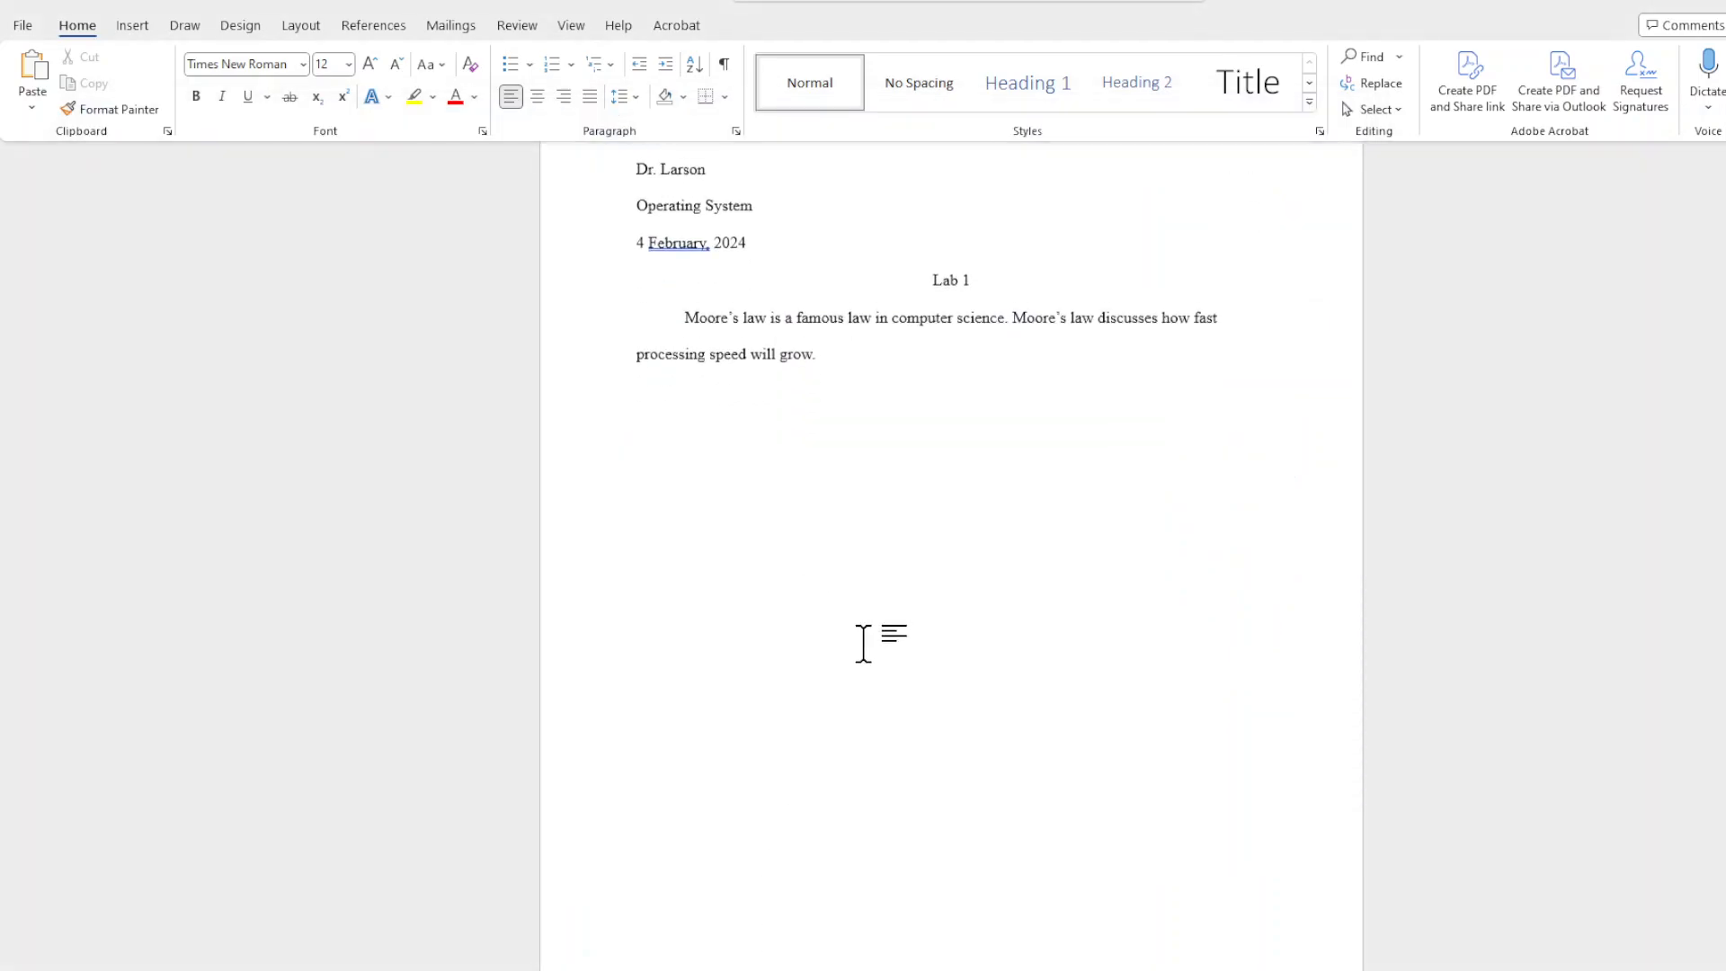
key("Return")
key("Return")
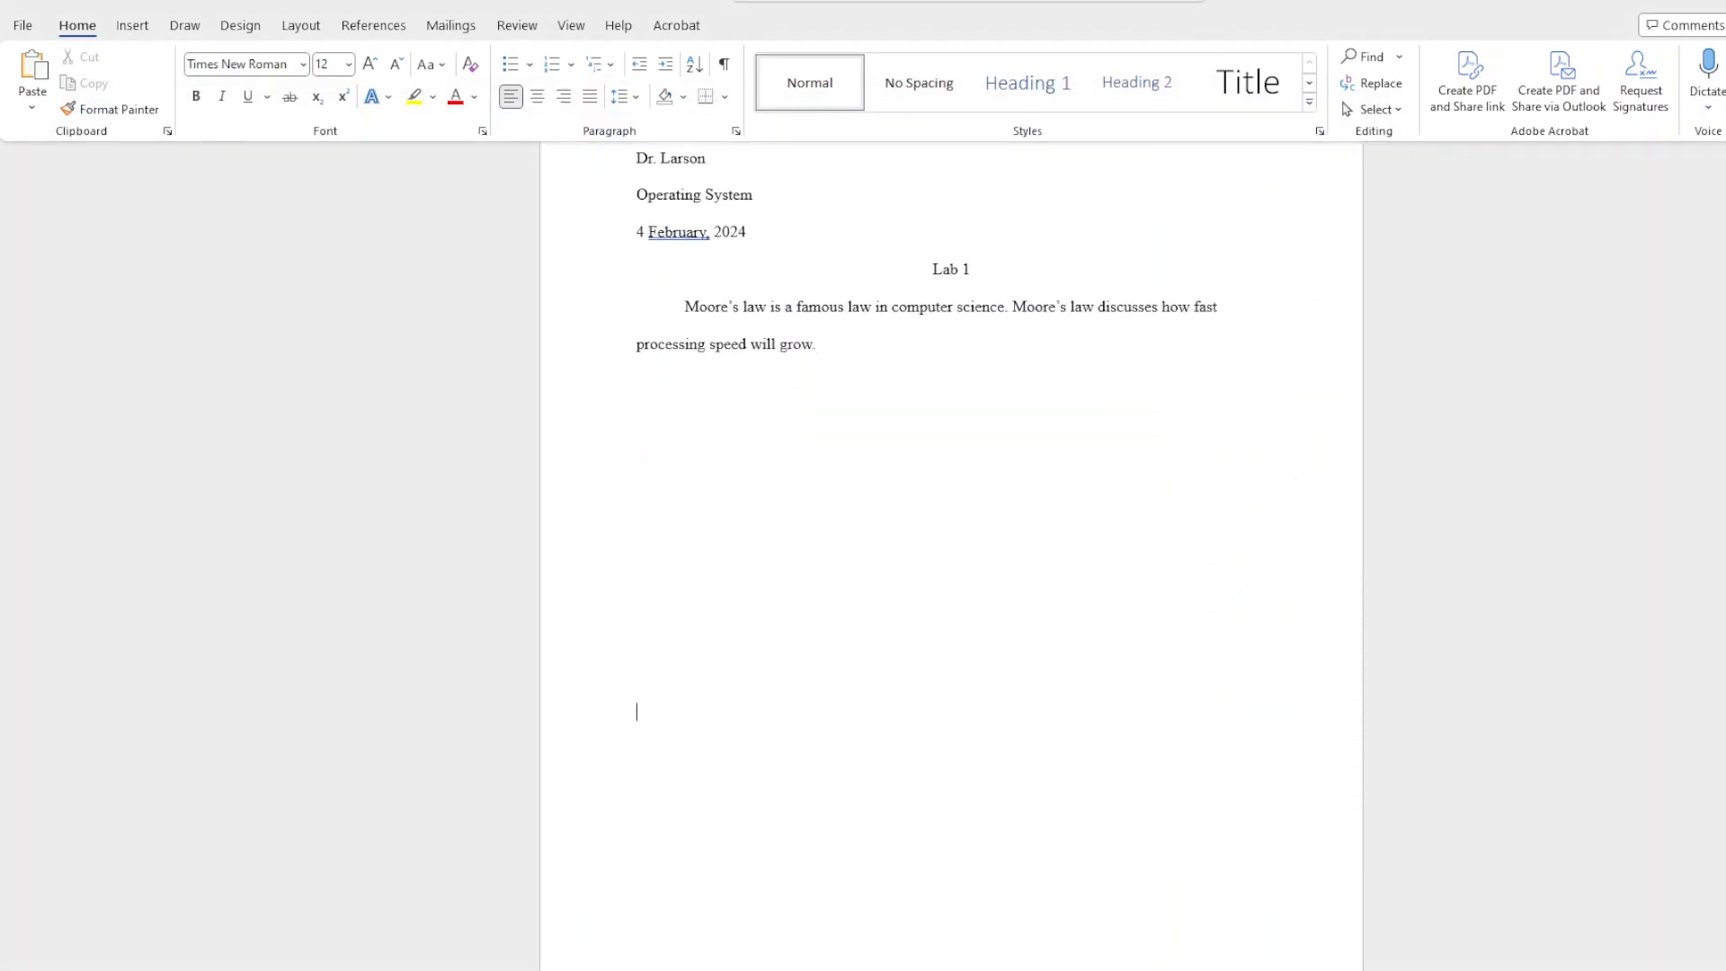
key("ctrl+Return")
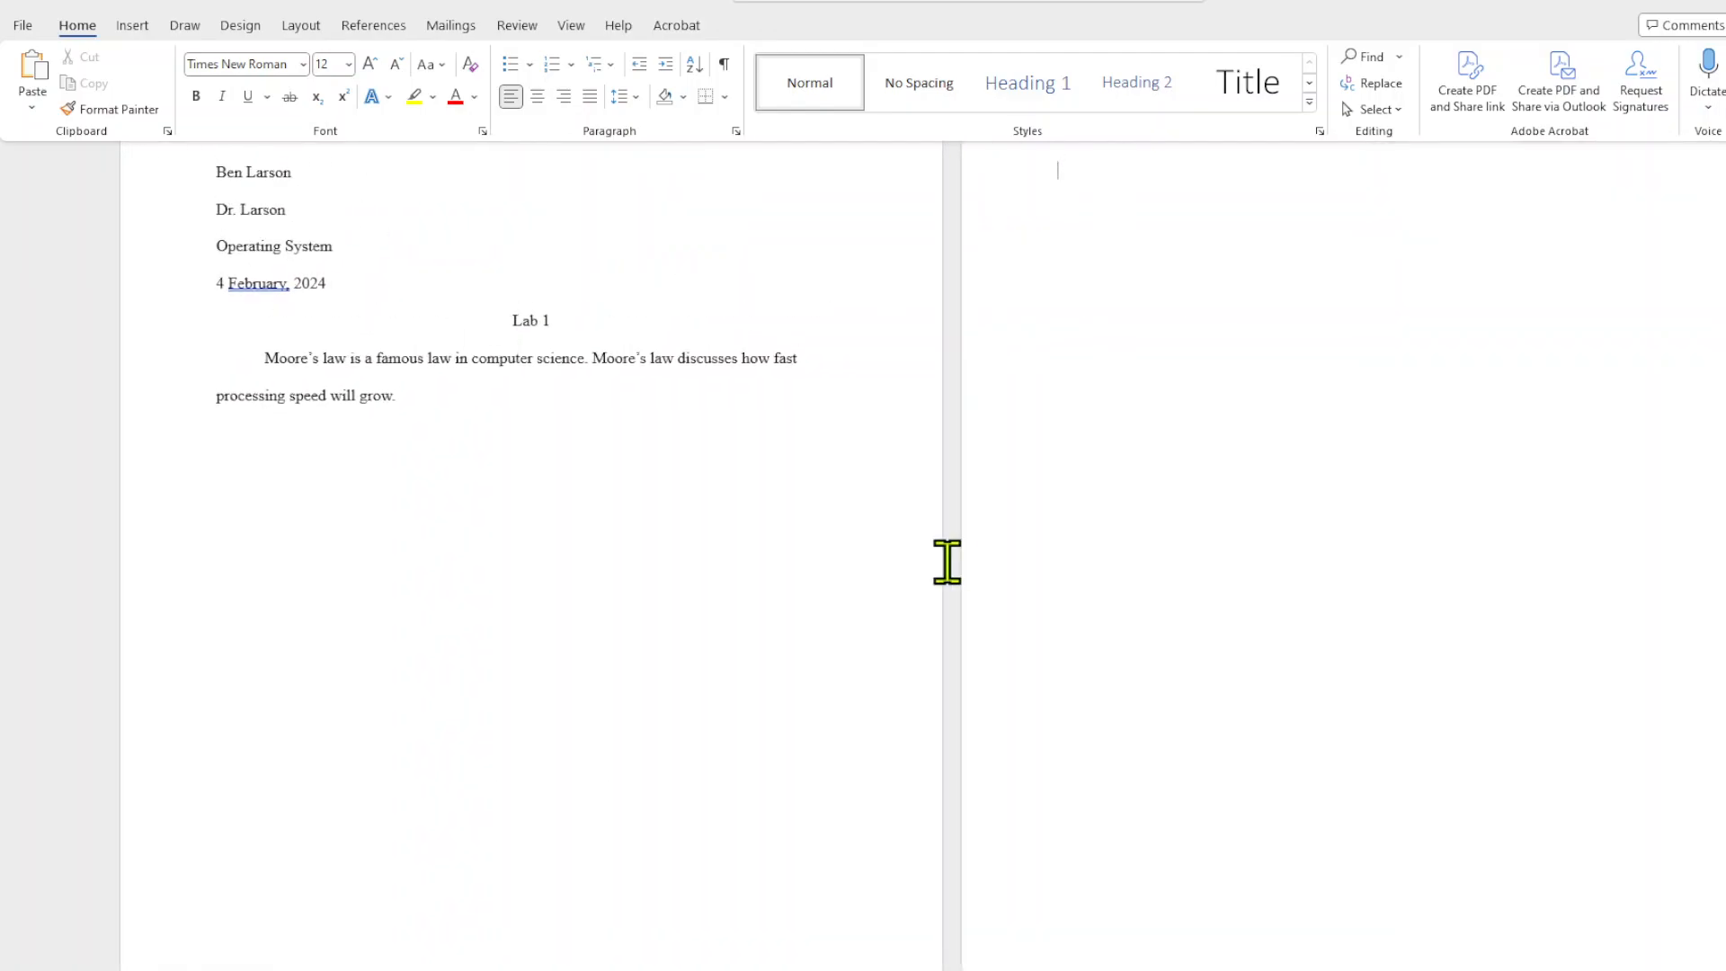
Write the heading Works Cited on the first line of the second page and center it.
scroll(1111, 490, "up", 1)
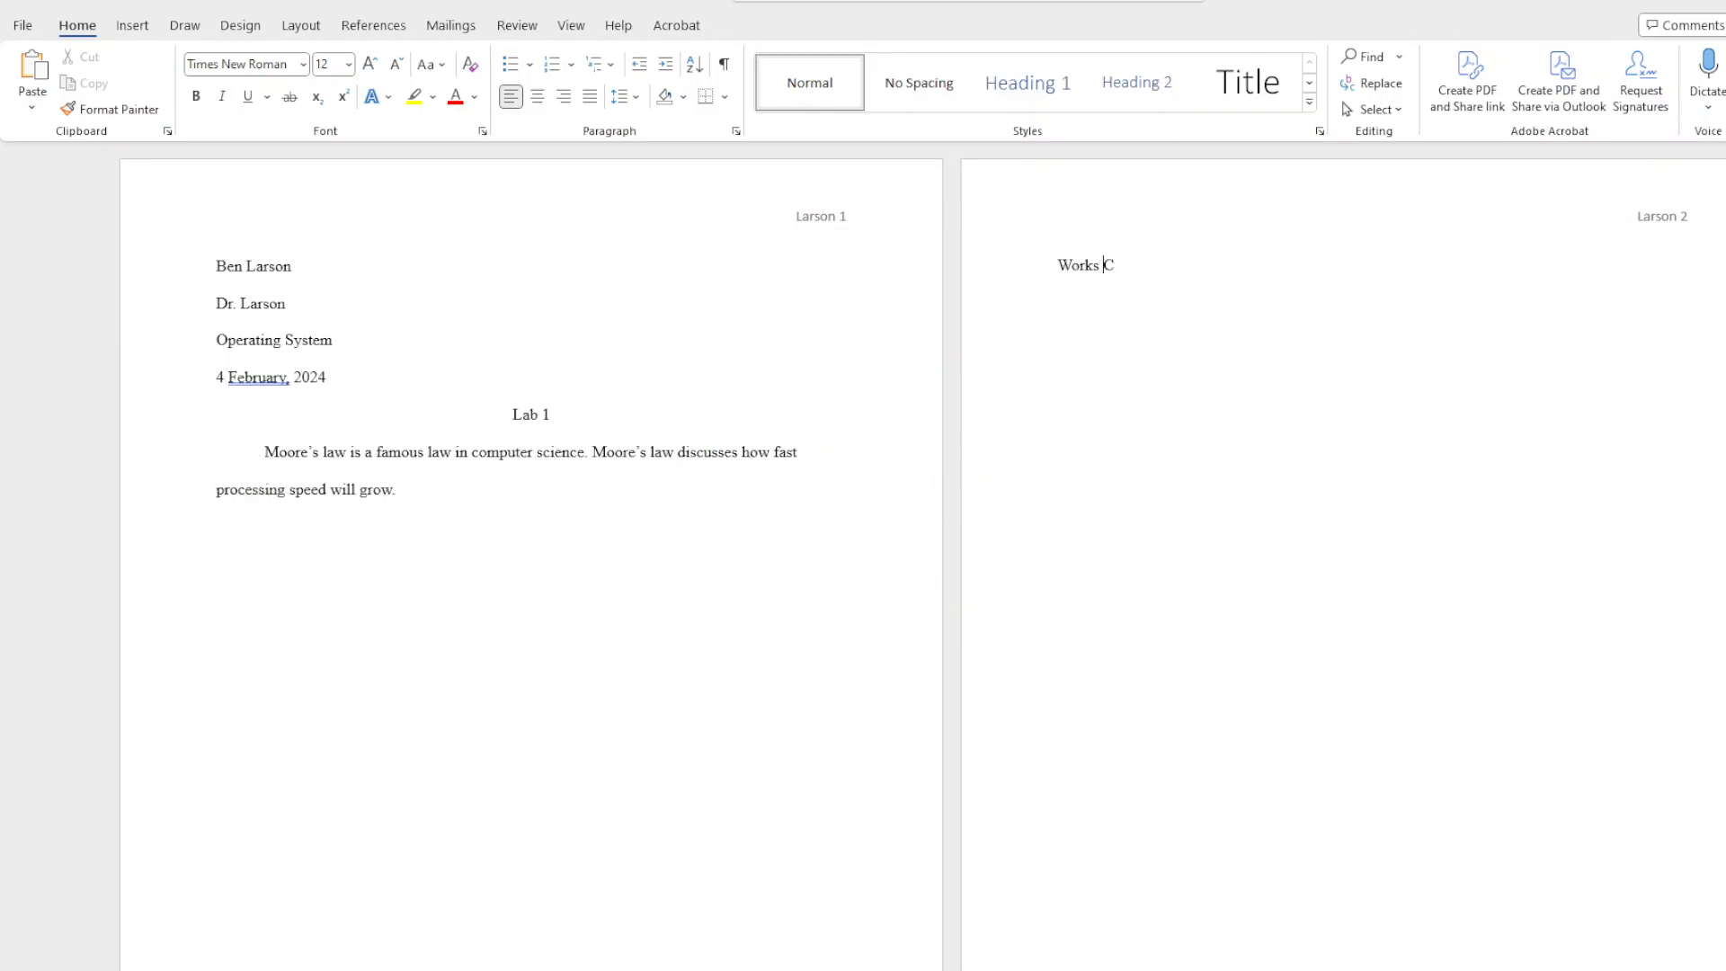
left_click_drag(1138, 267, 1061, 266)
left_click(537, 97)
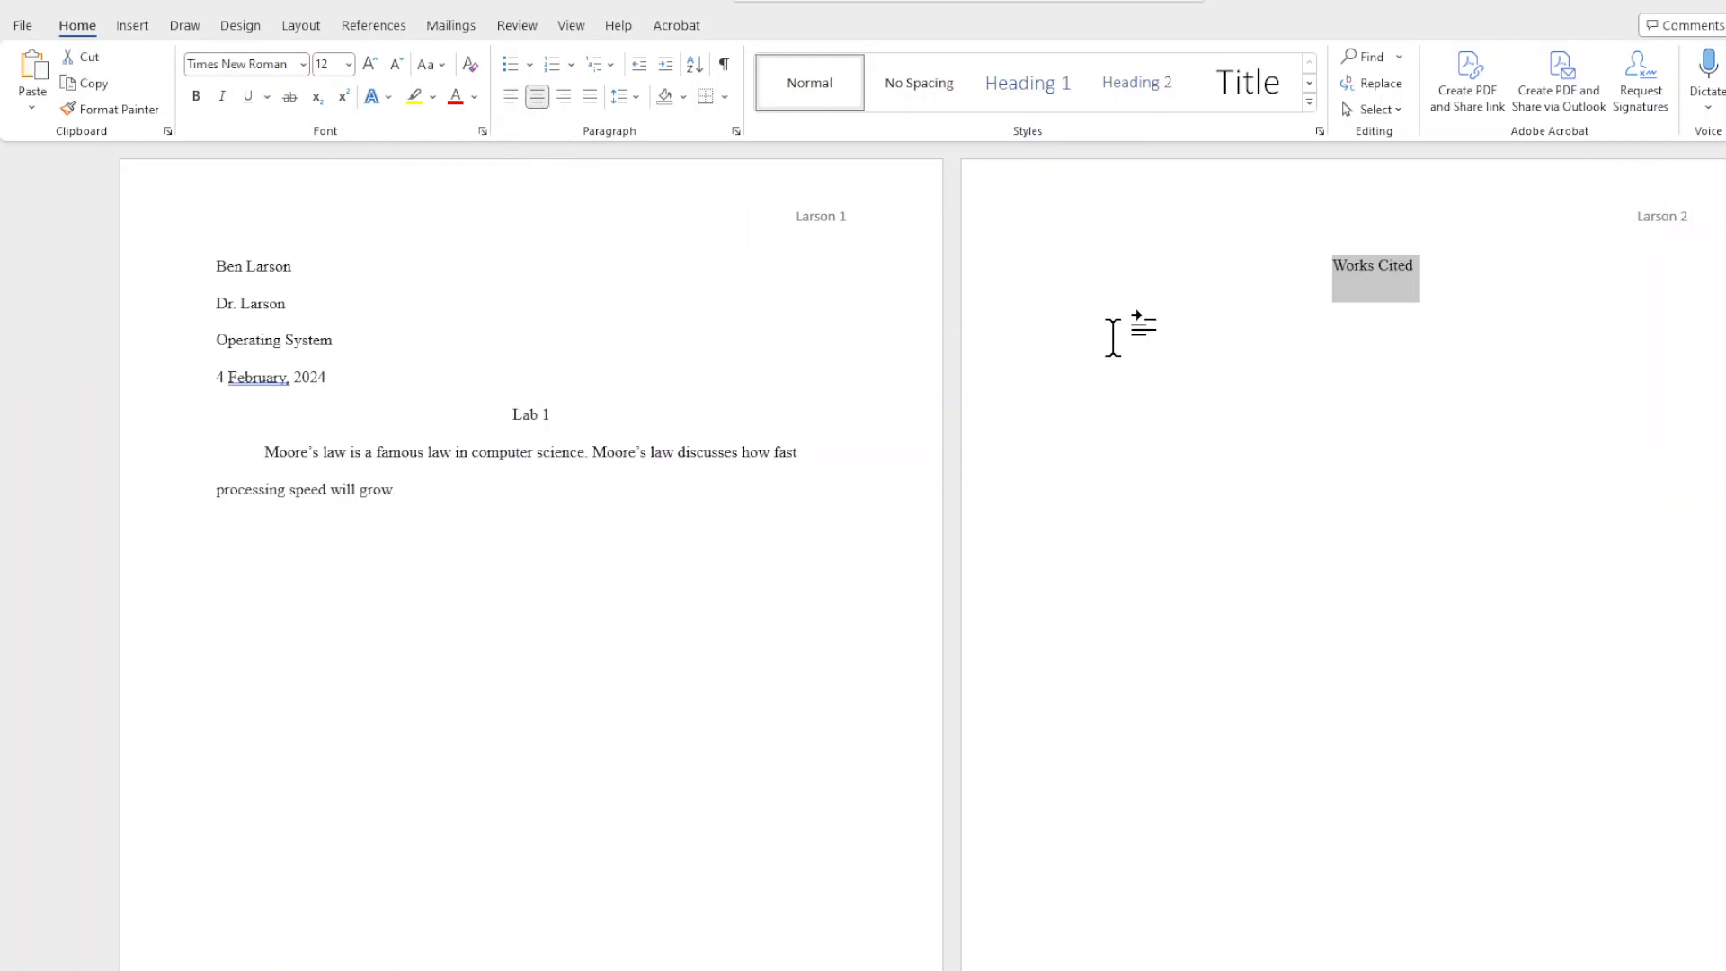
Start a left-aligned line below the Works Cited heading.
left_click(1438, 270)
key("Return")
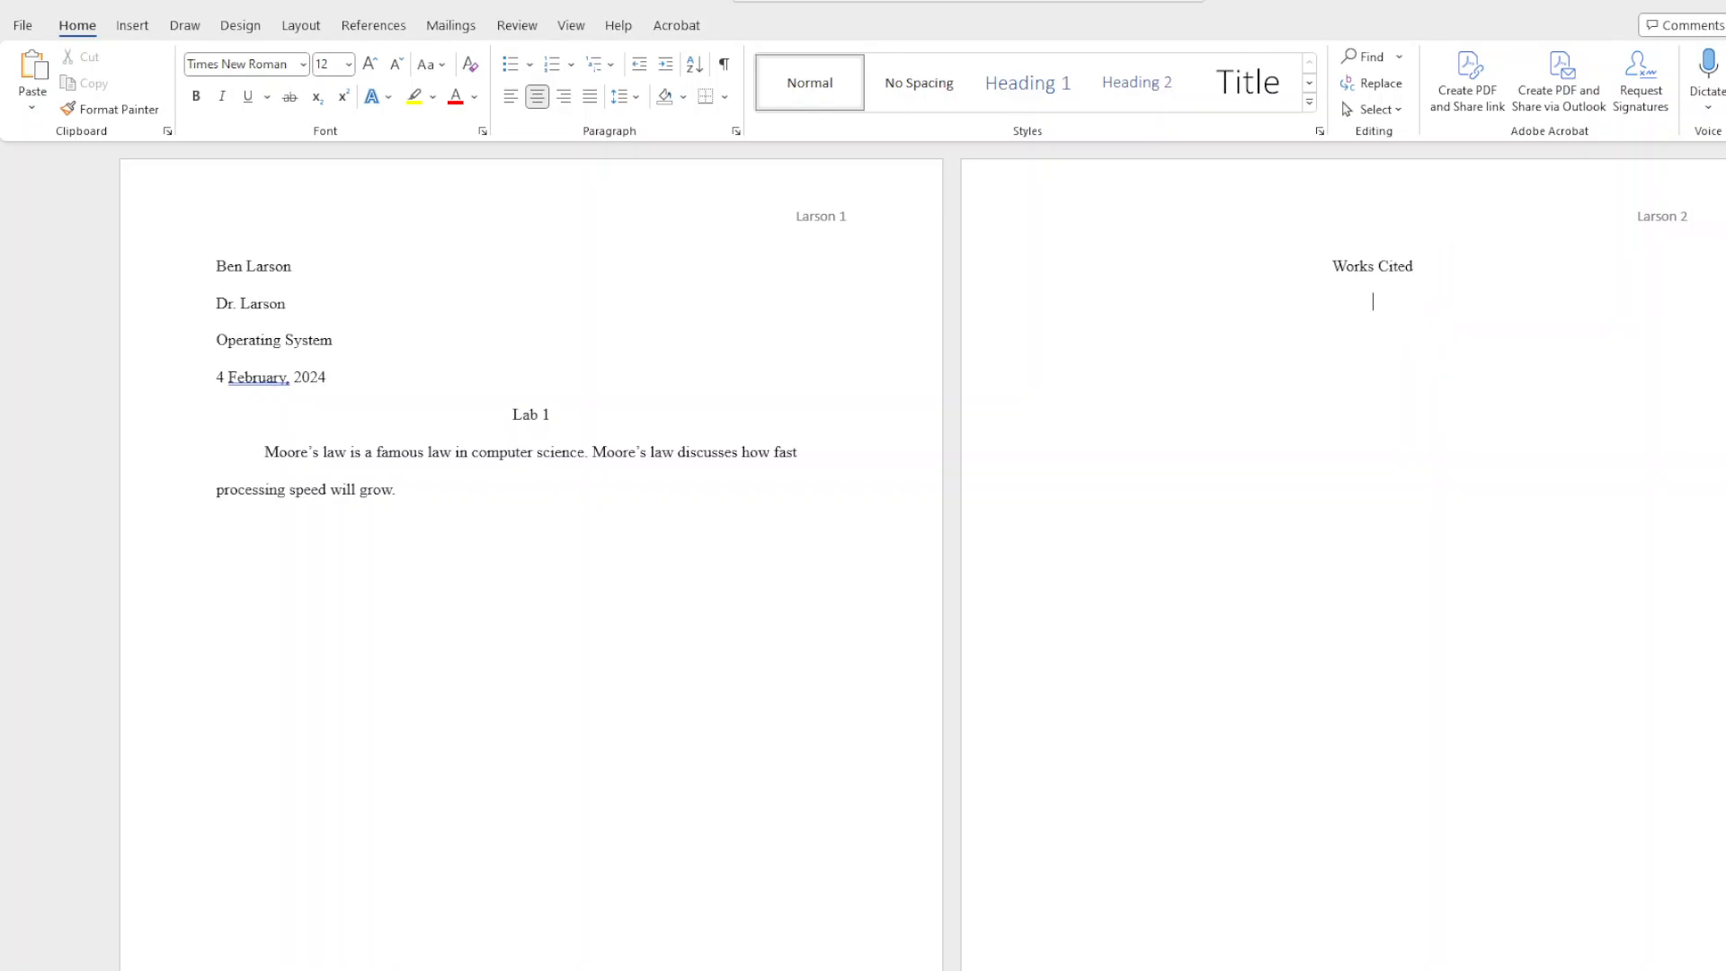
left_click(511, 96)
Try pasting the copied citation below the Works Cited heading, and undo the paste.
right_click(1061, 307)
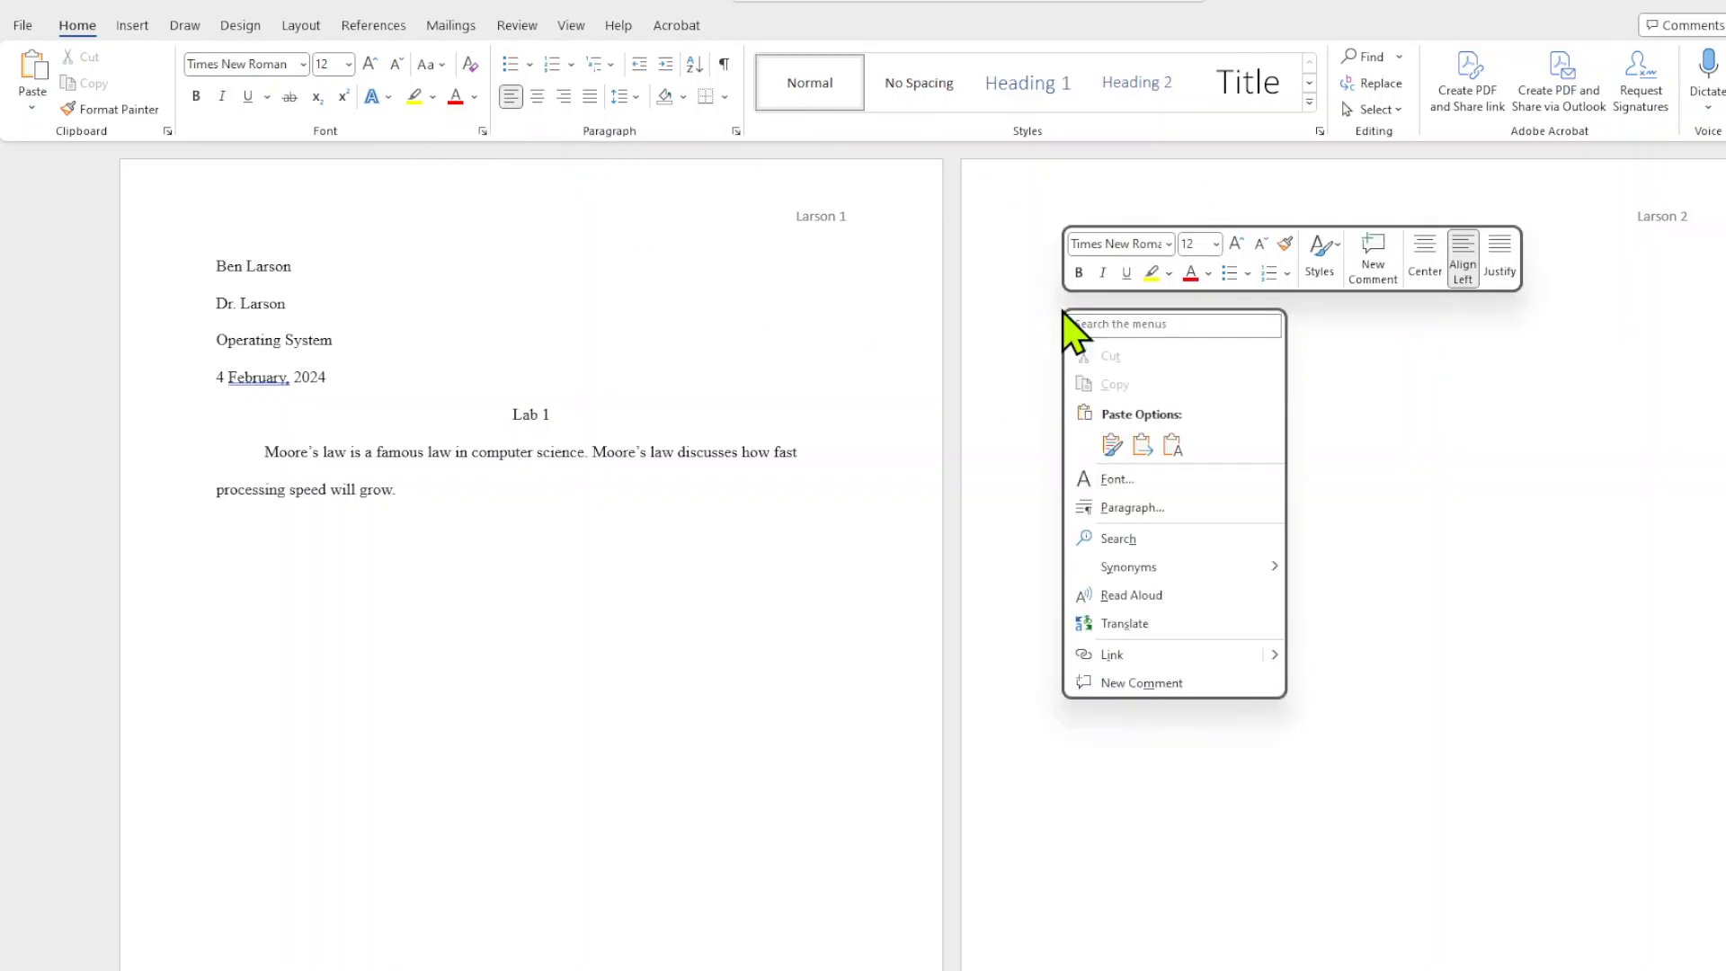
left_click(1161, 435)
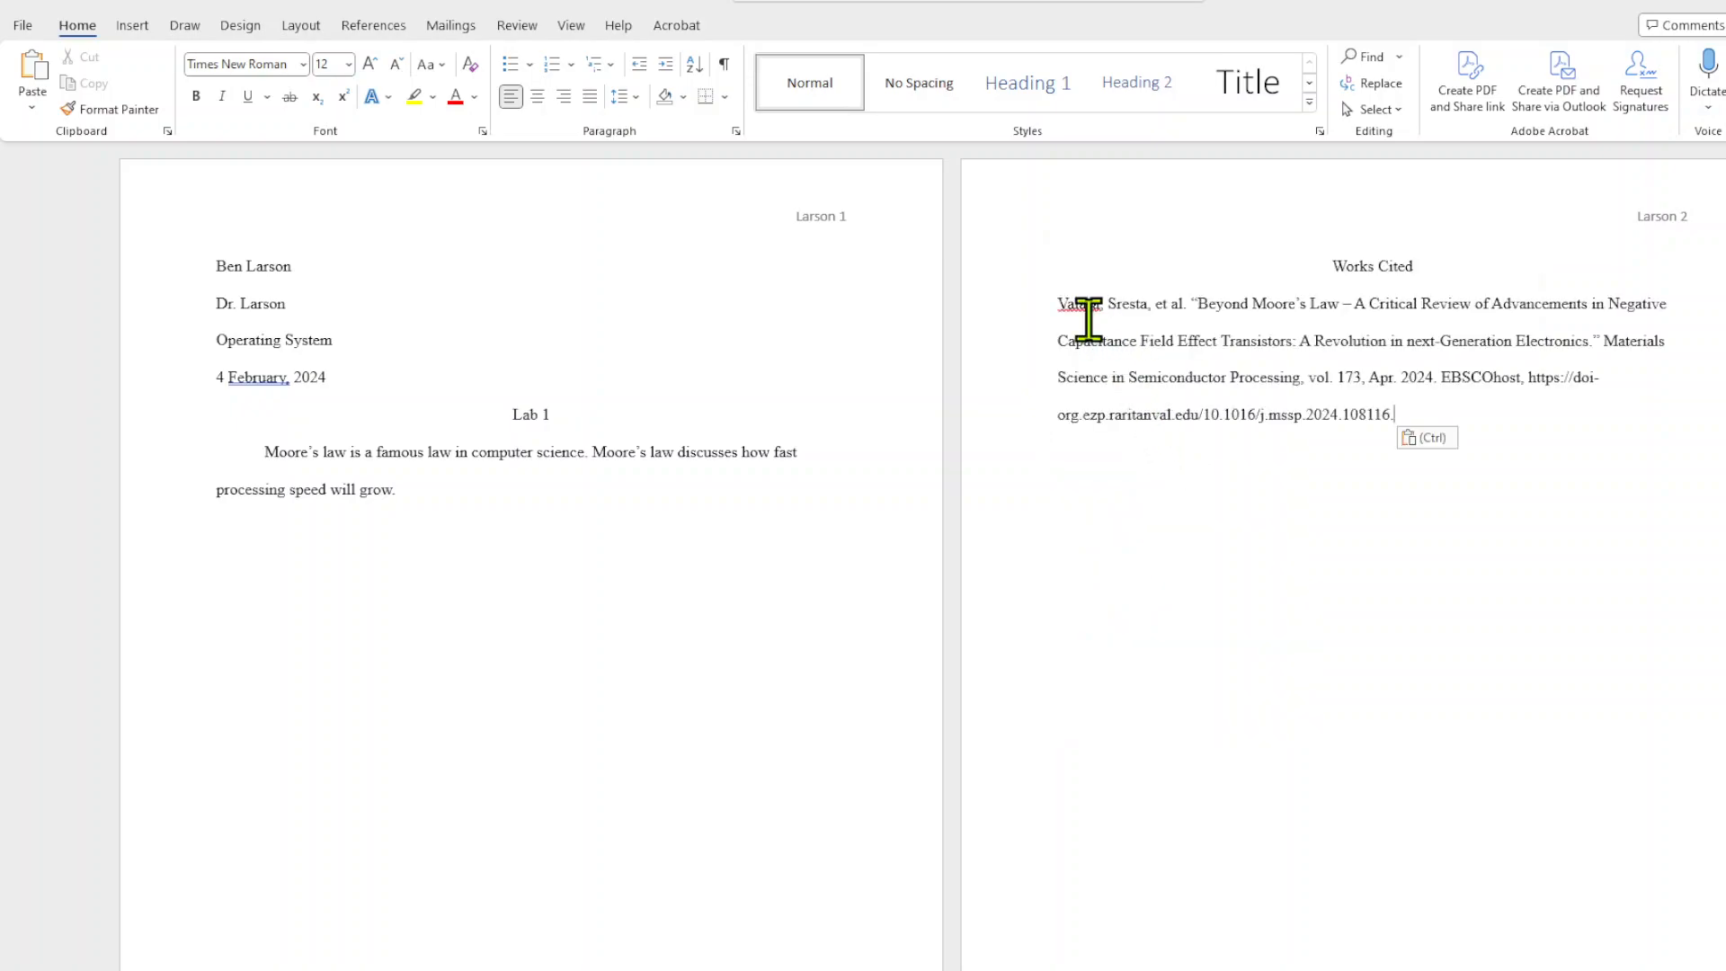
right_click(1064, 307)
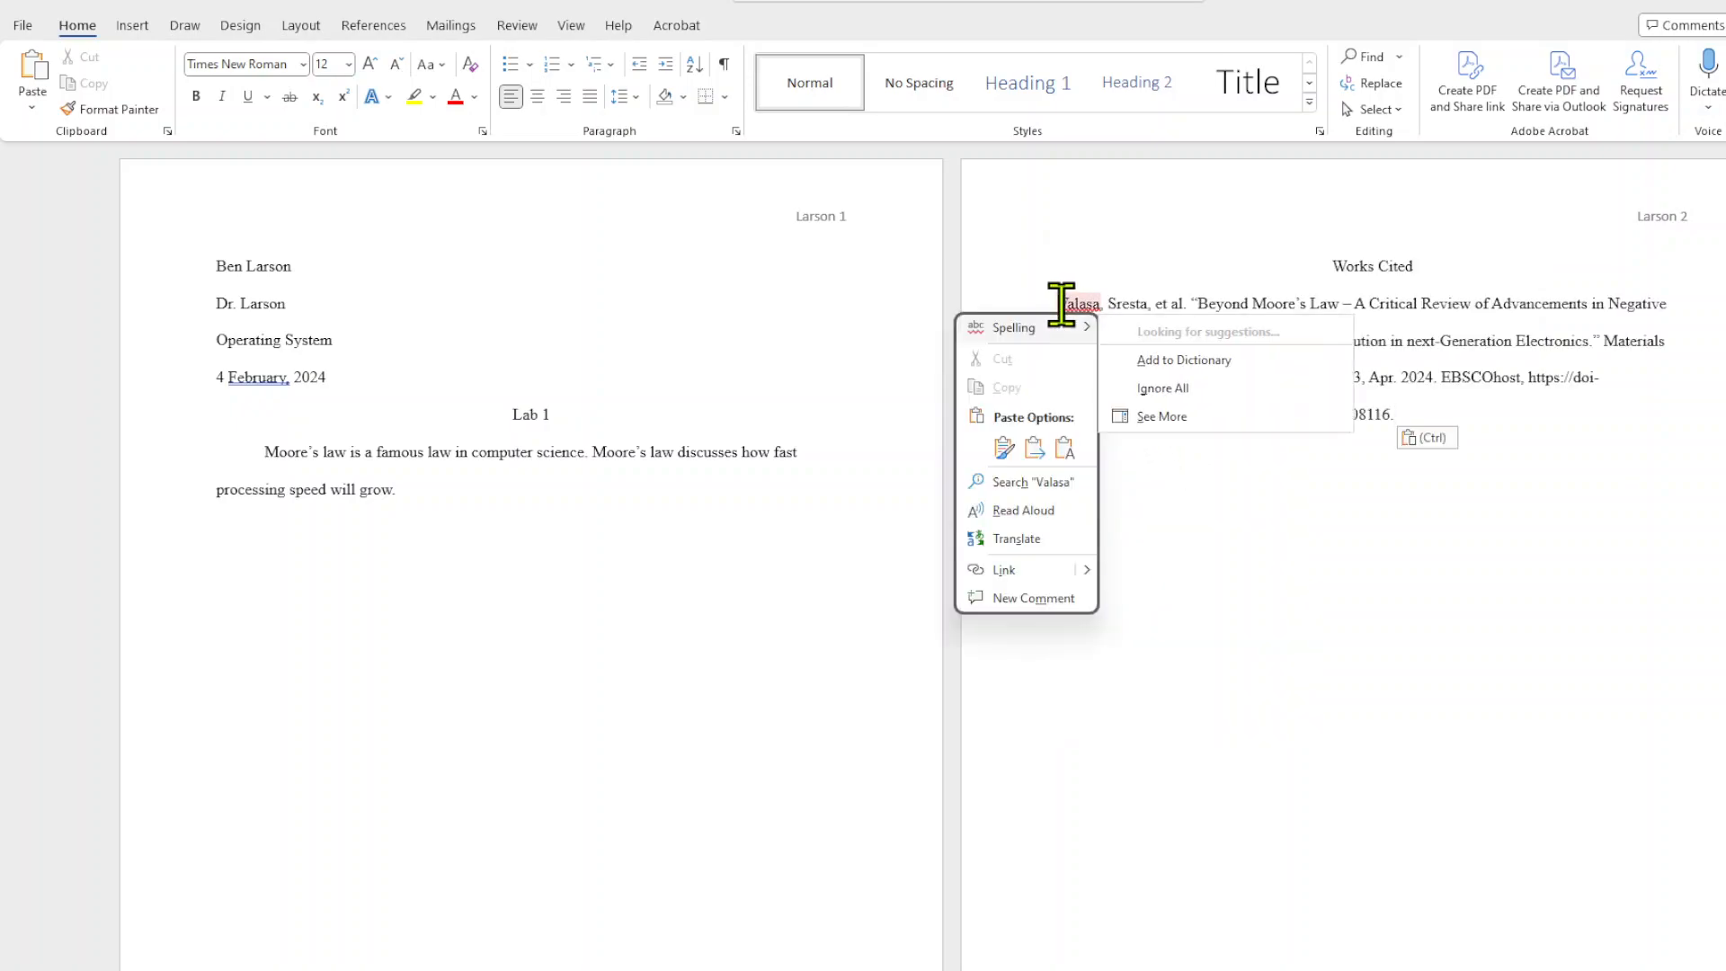
left_click(1067, 450)
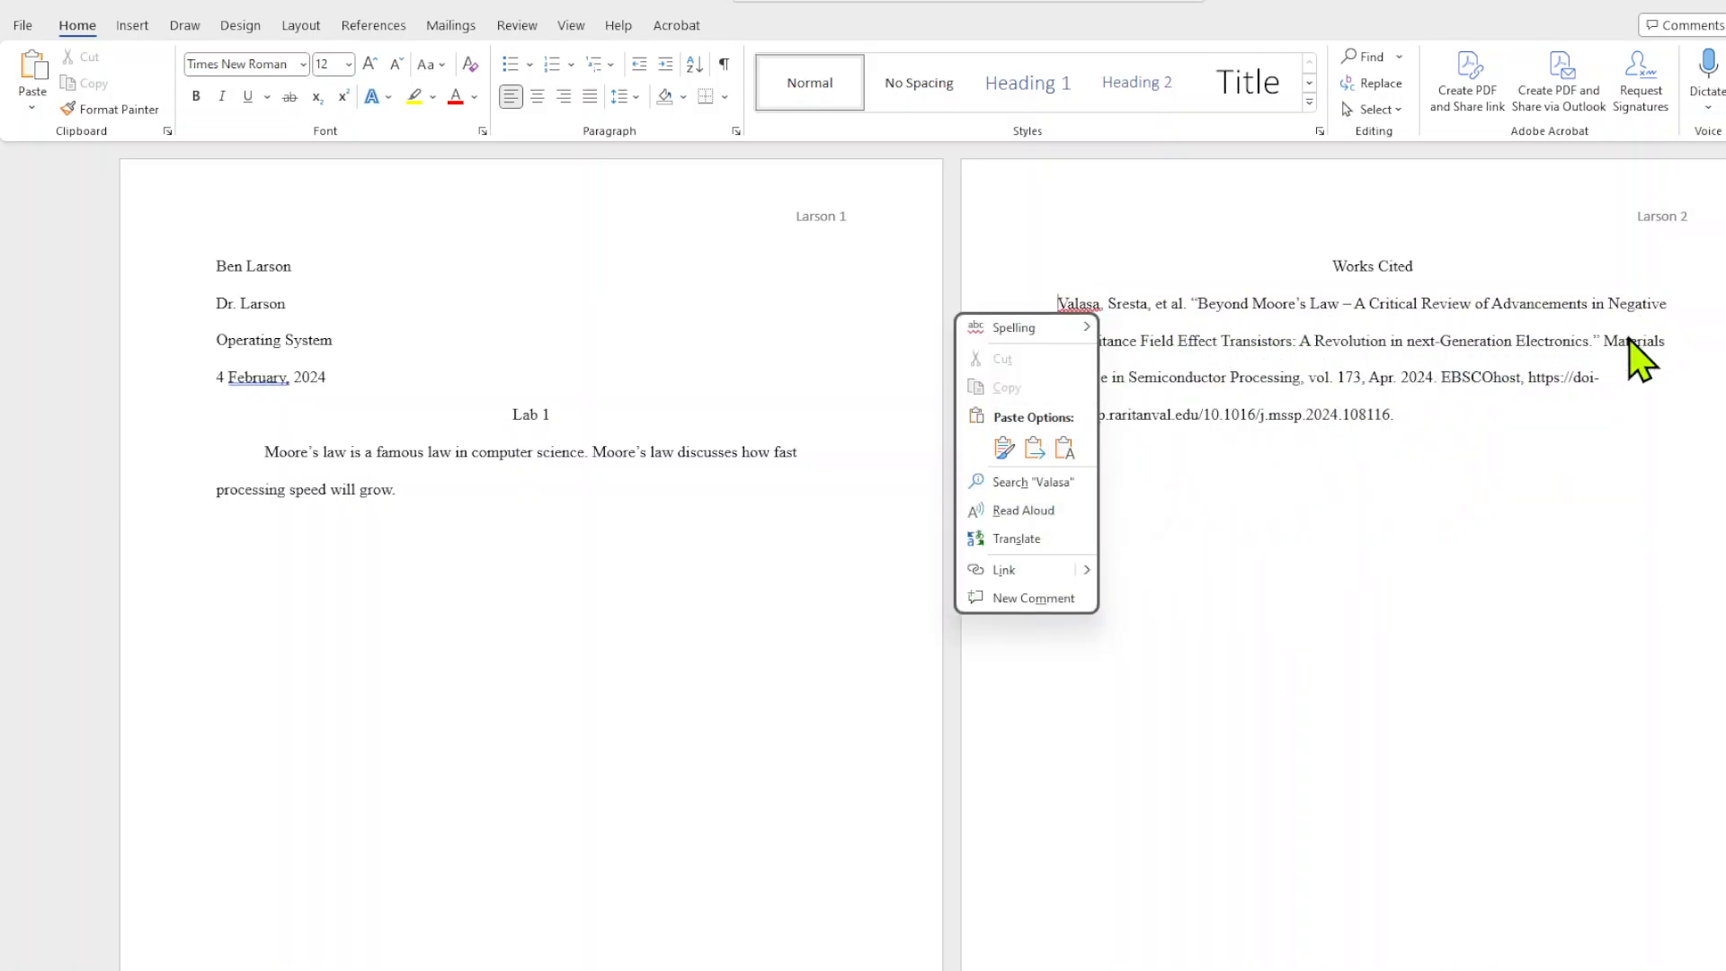
key("Escape")
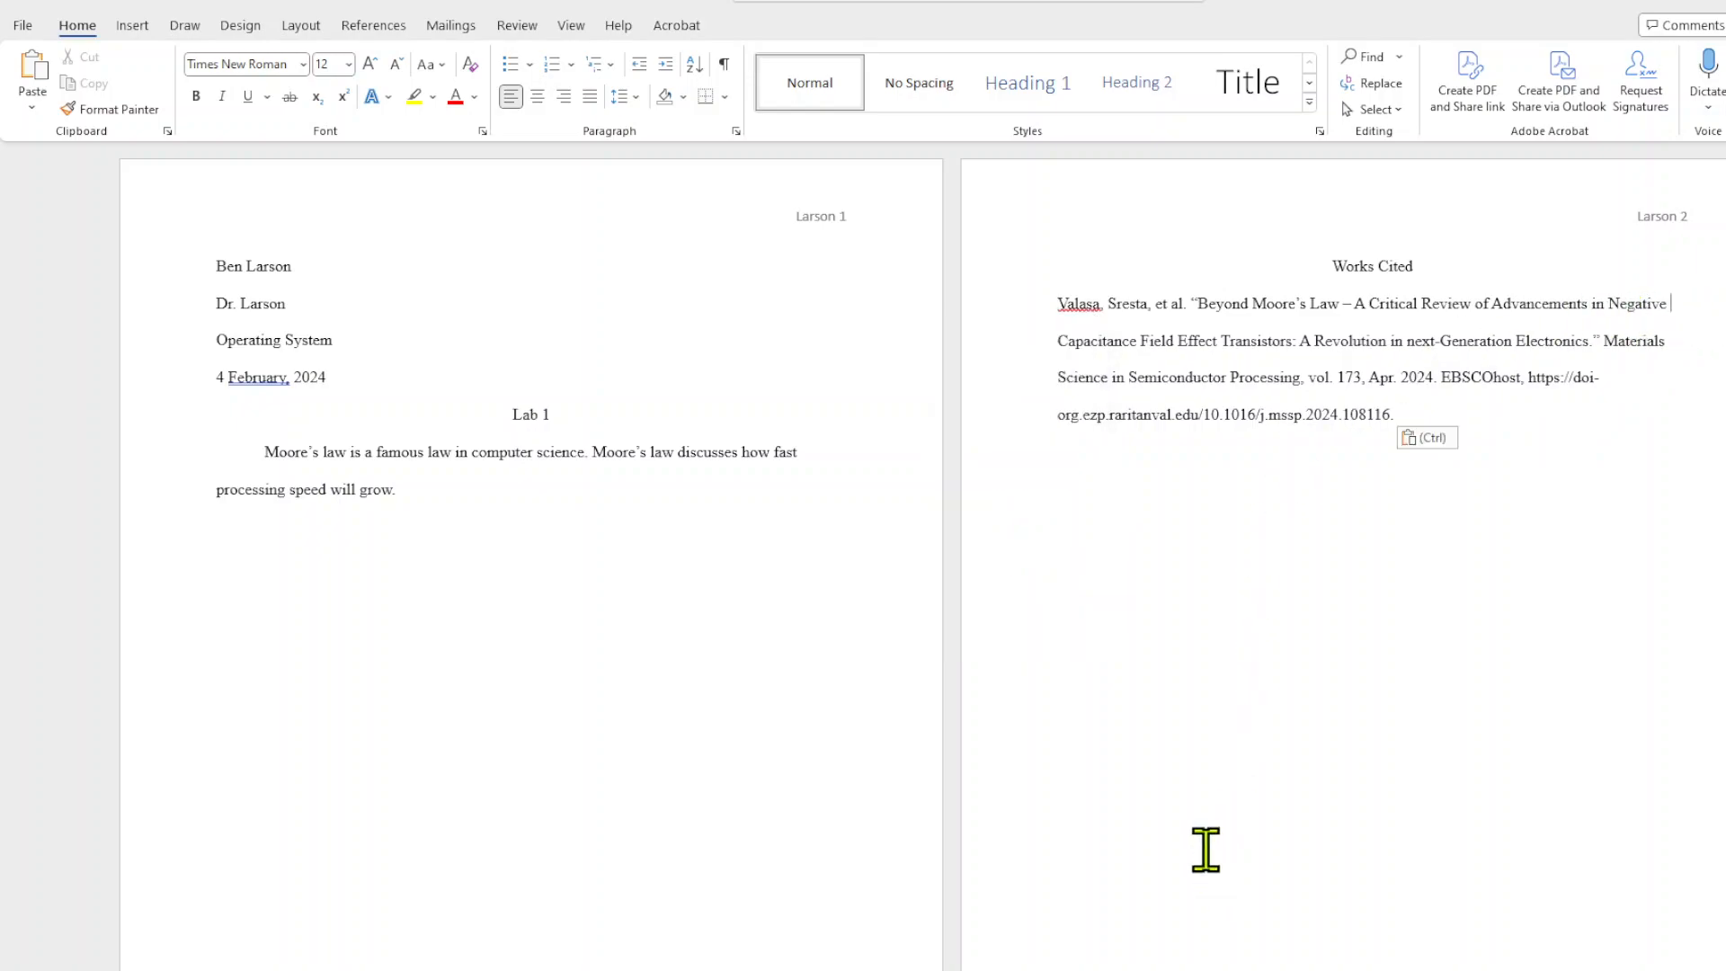
key("ctrl+z")
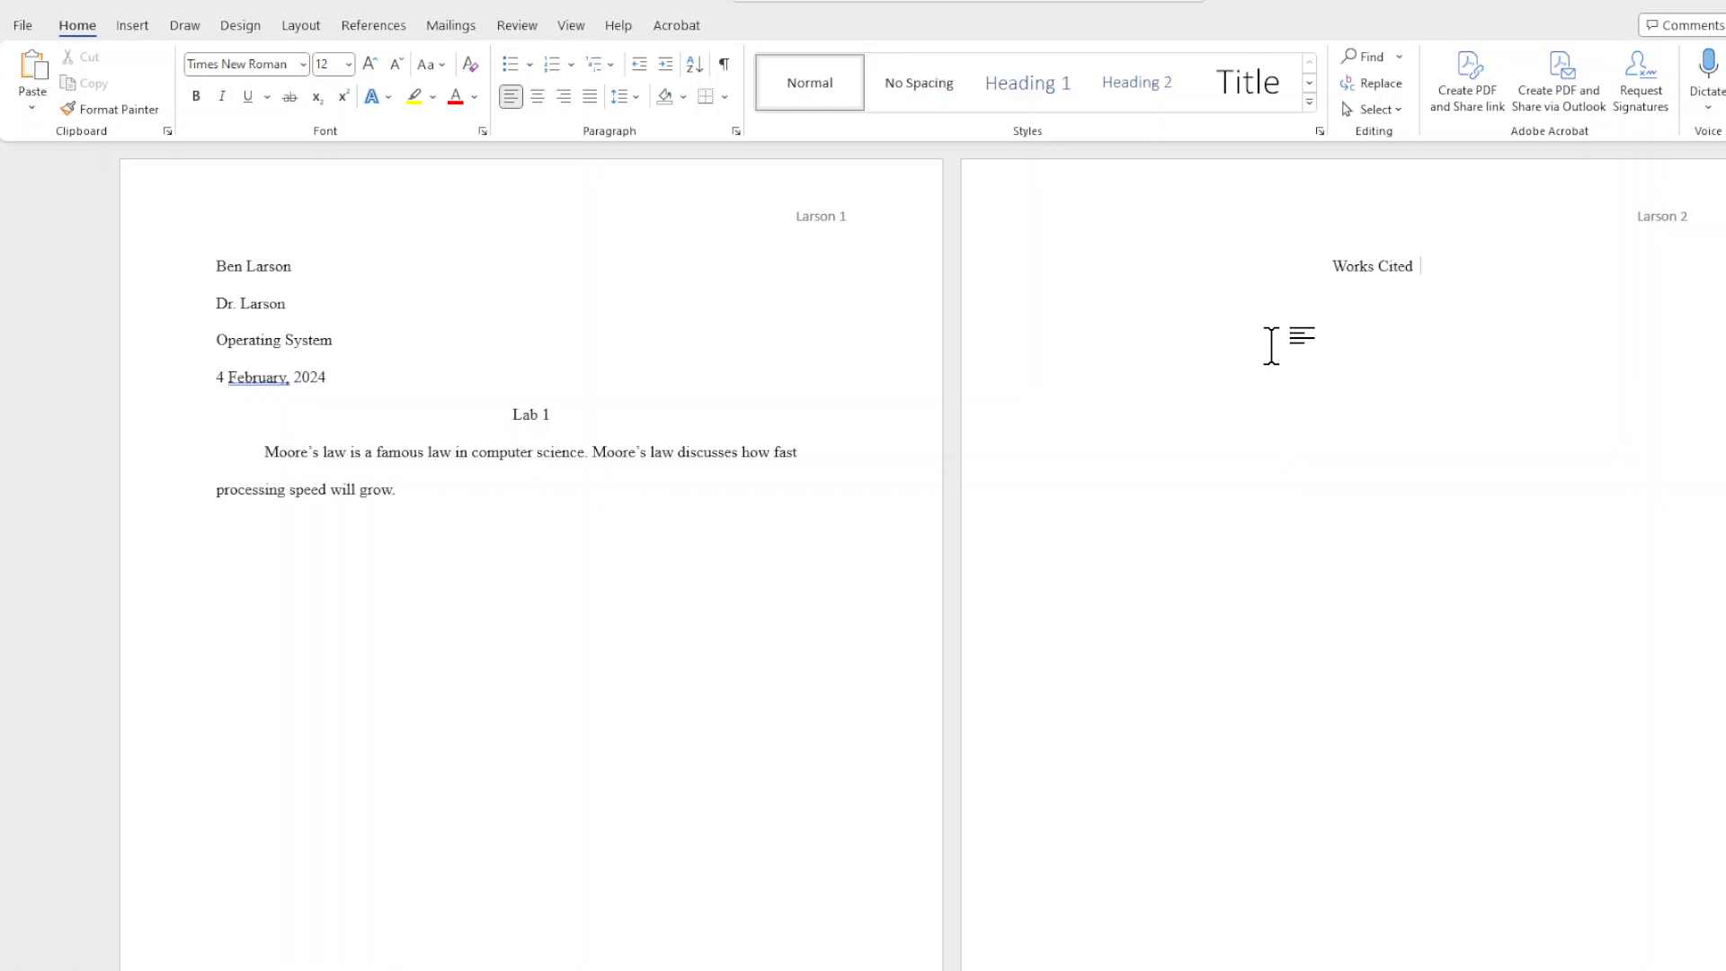
Paste the copied citation below Works Cited with its source formatting, and replace it with a text-only paste.
left_click(1077, 316)
right_click(1069, 311)
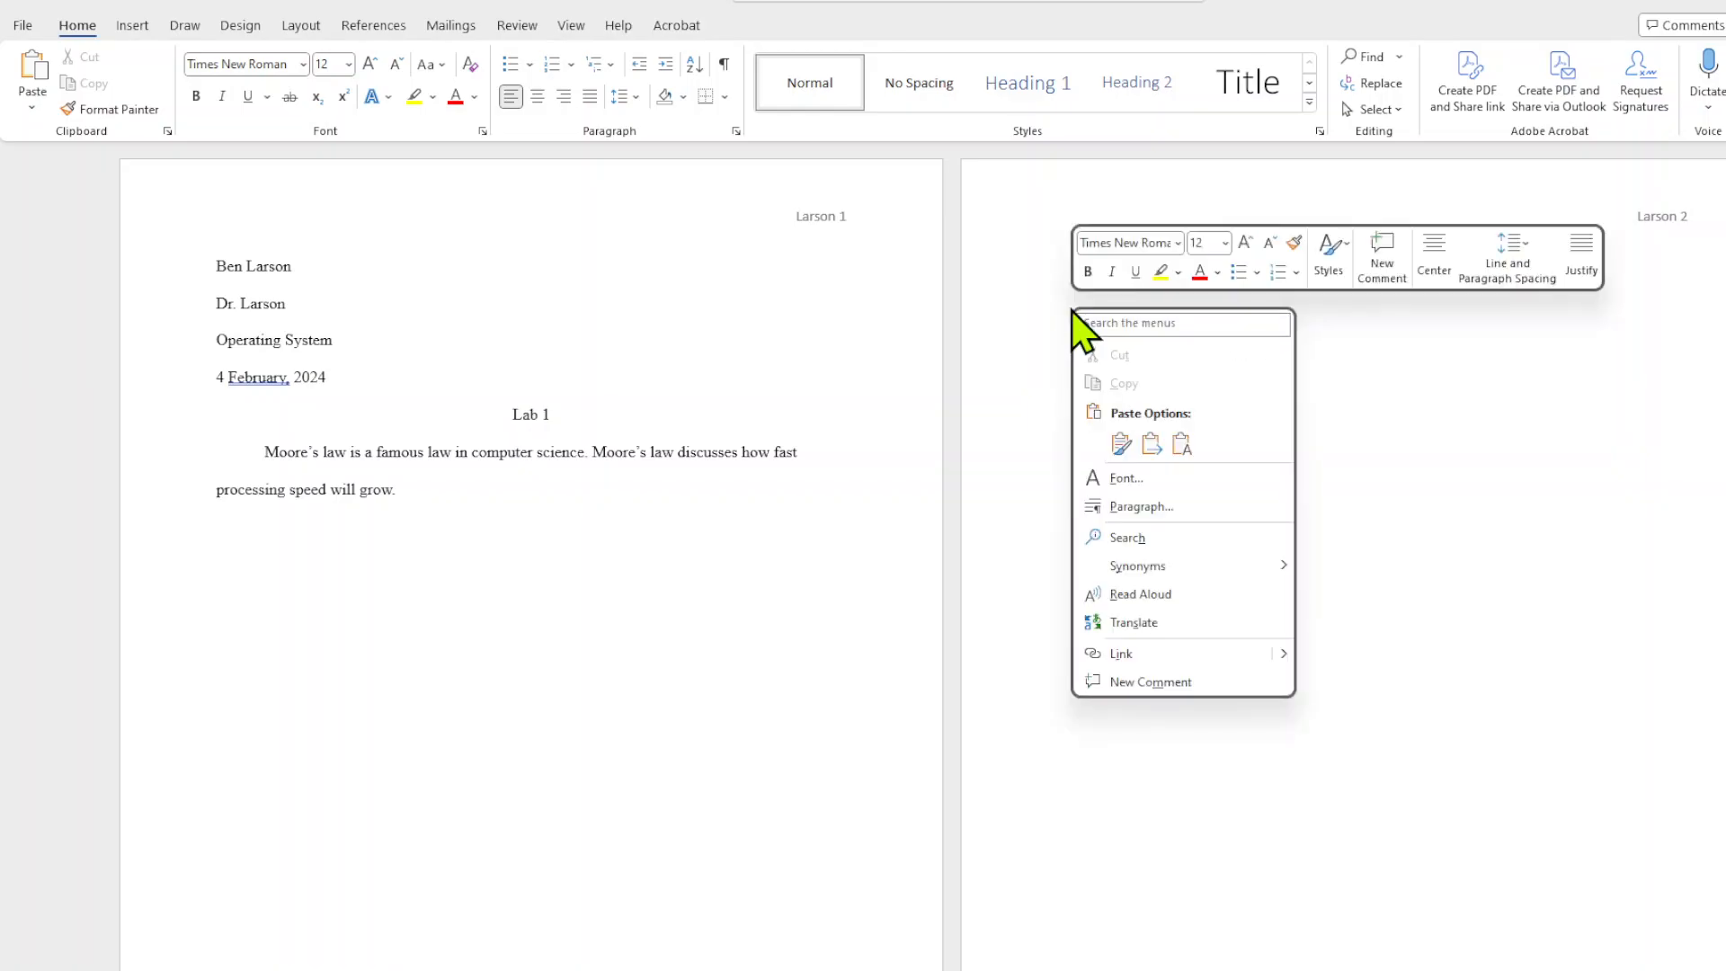
left_click(1121, 443)
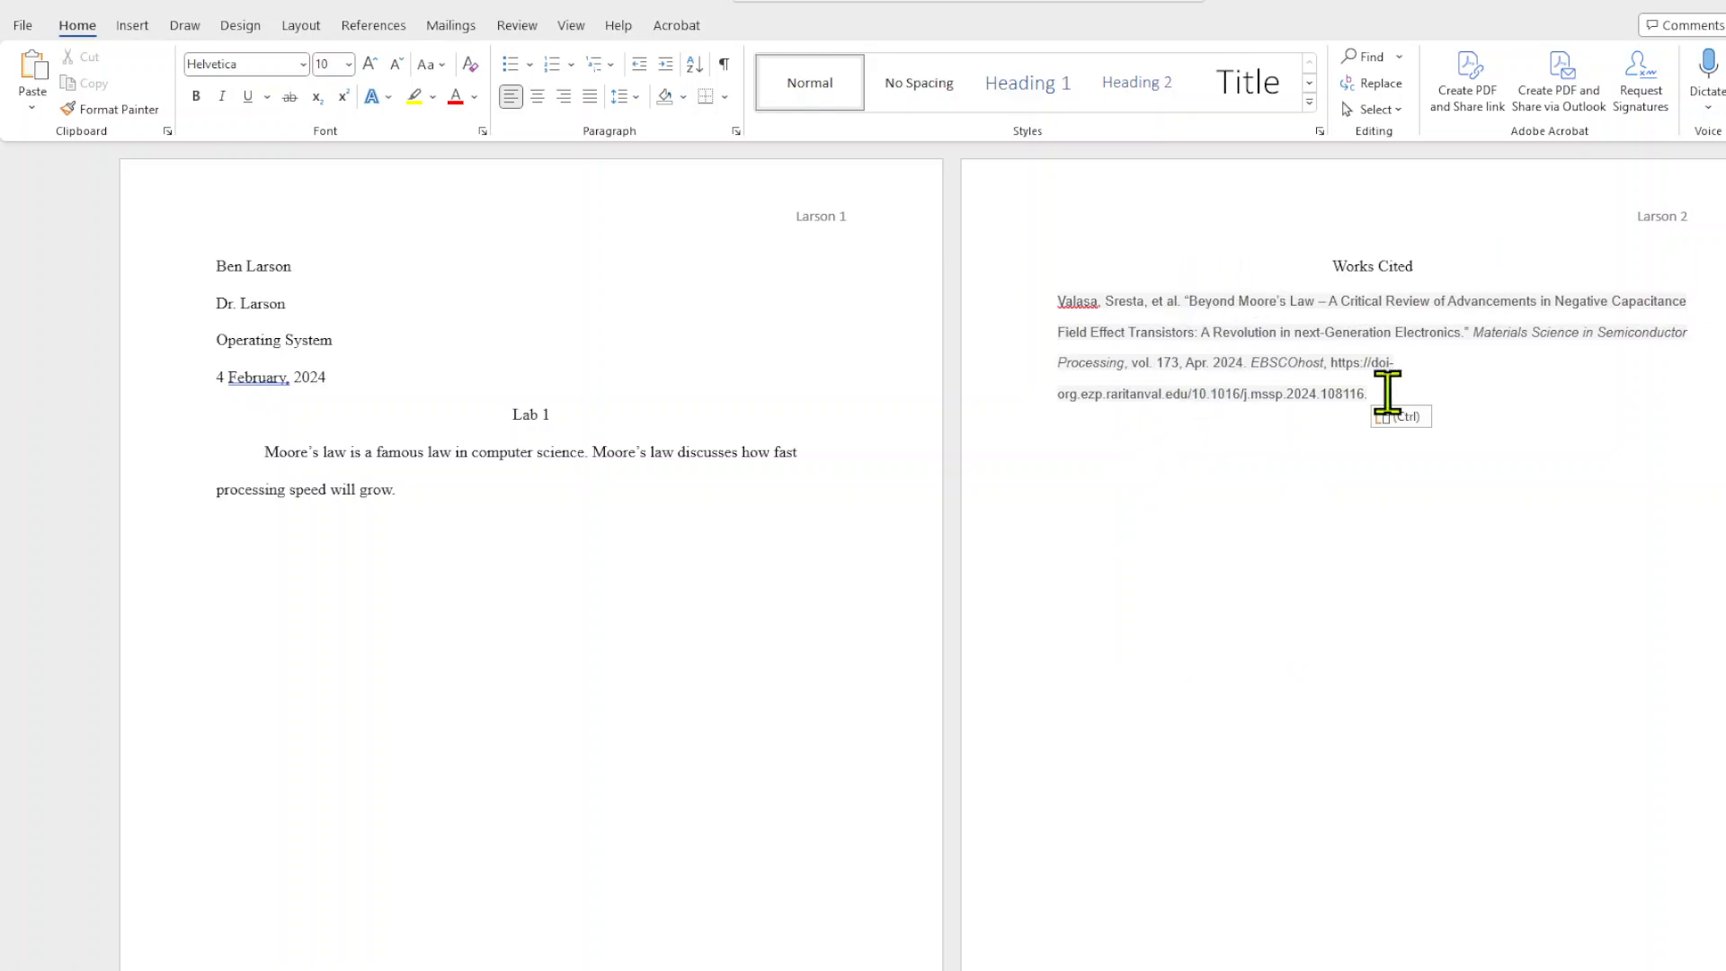
left_click_drag(1388, 396, 1086, 306)
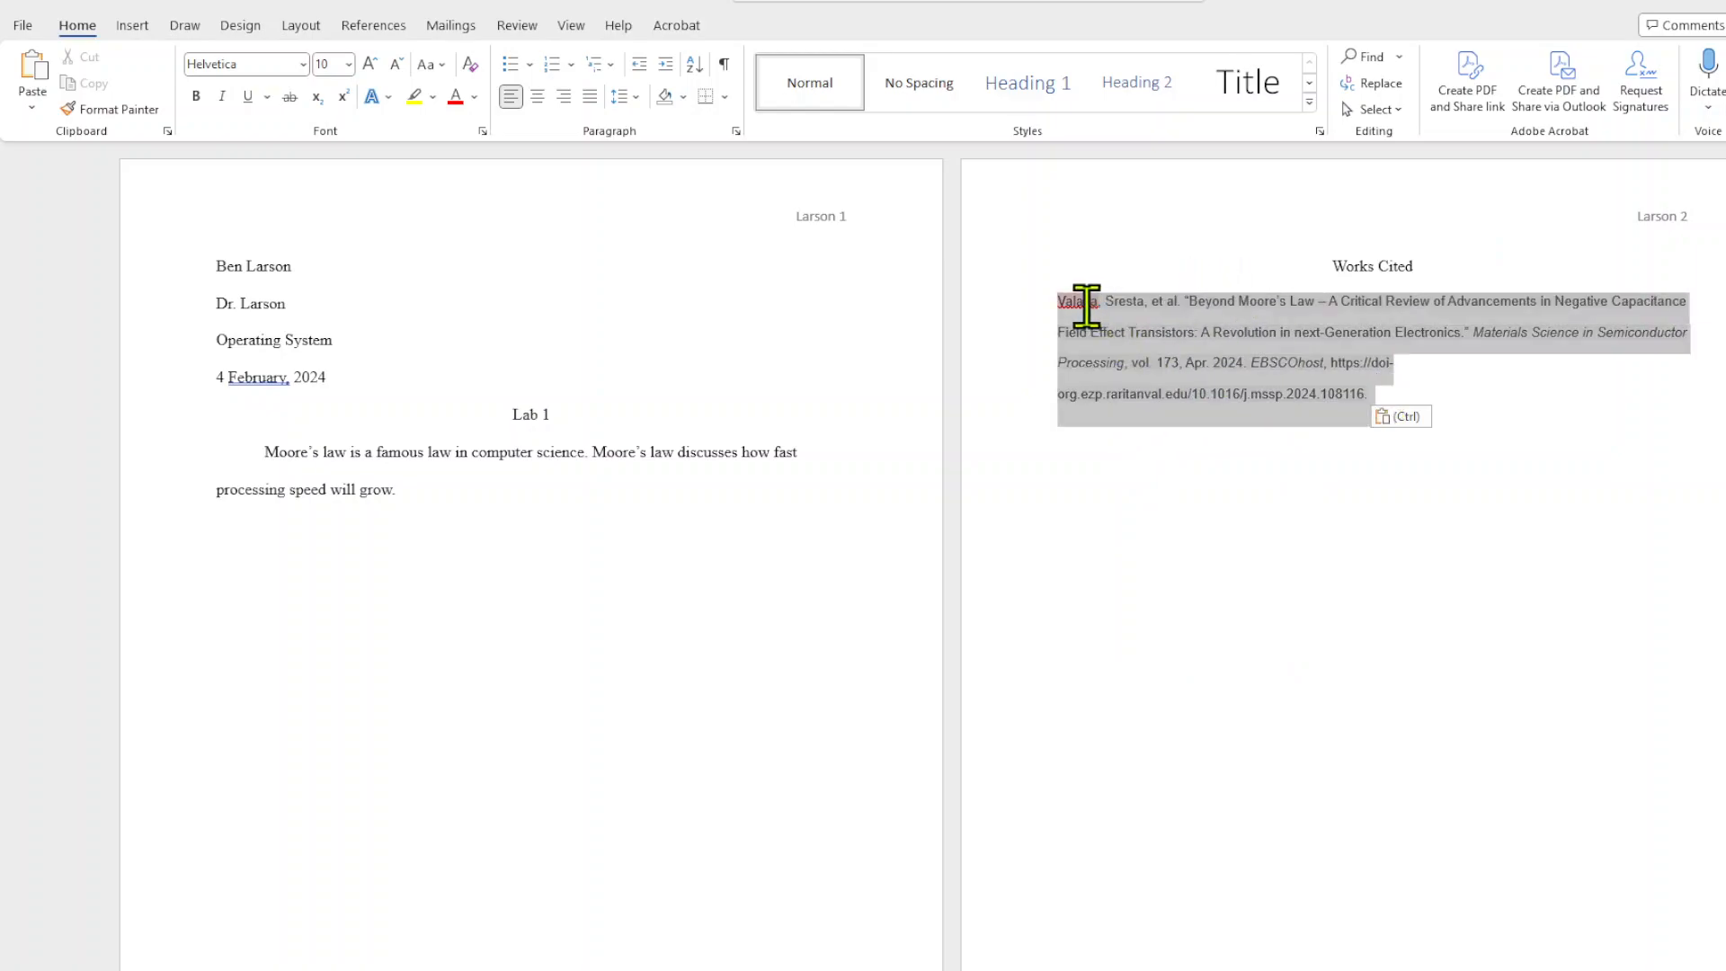
right_click(1088, 310)
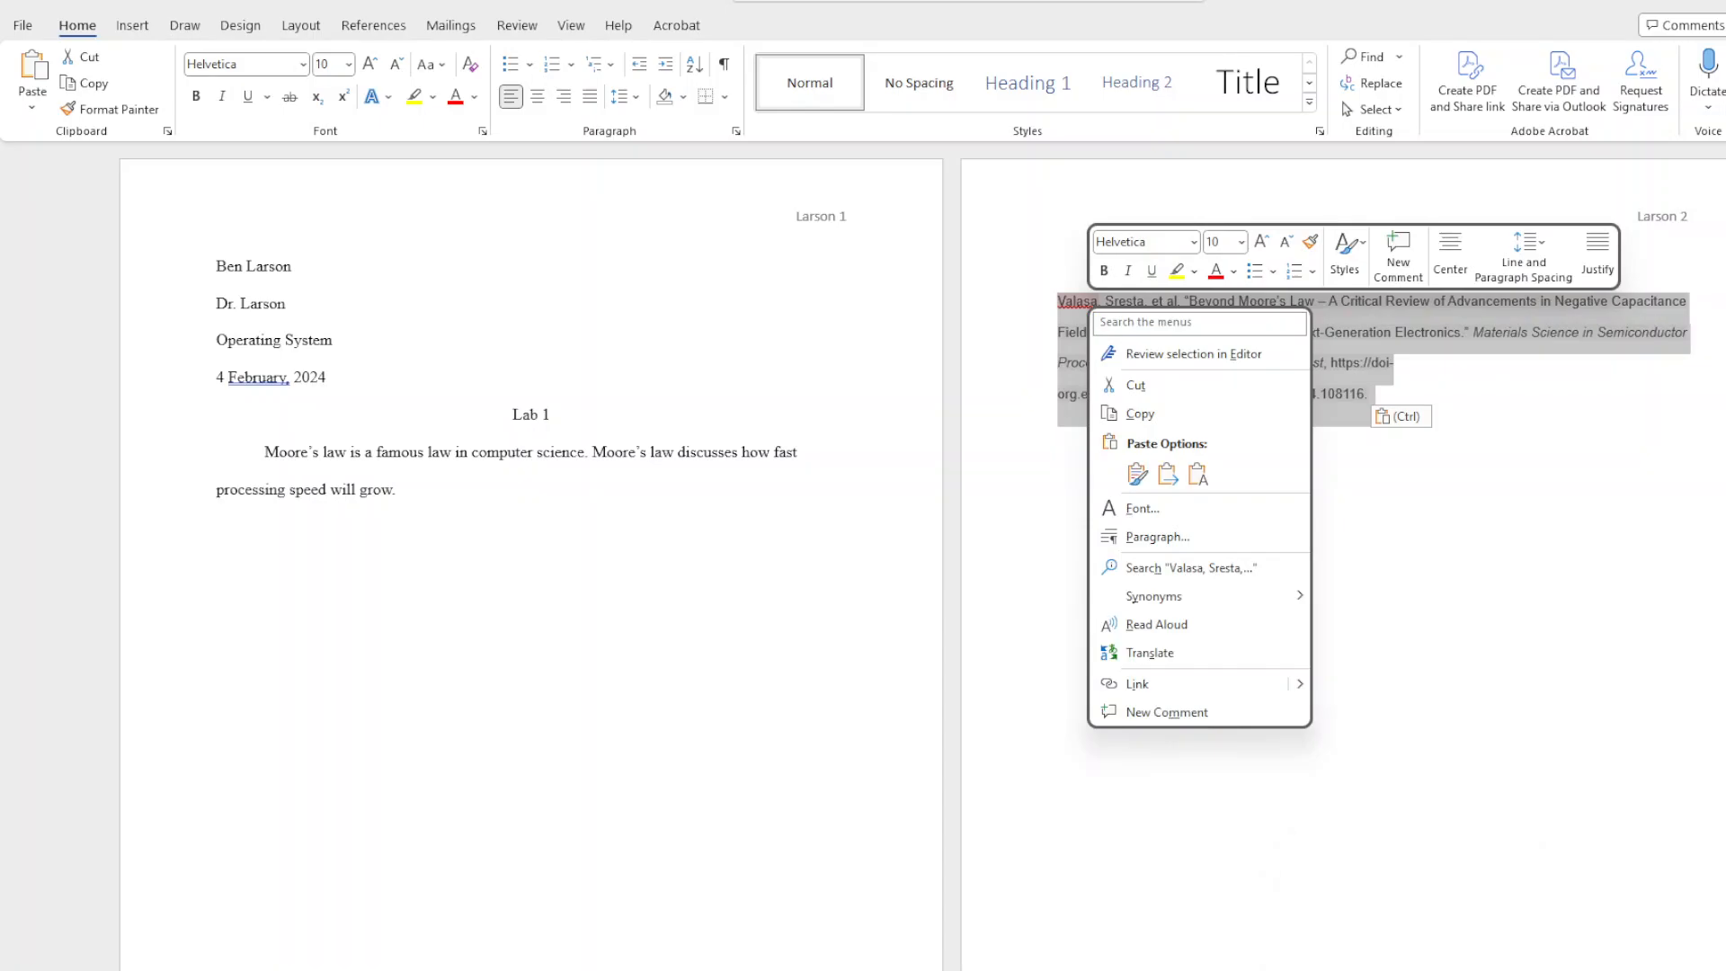
left_click(1199, 474)
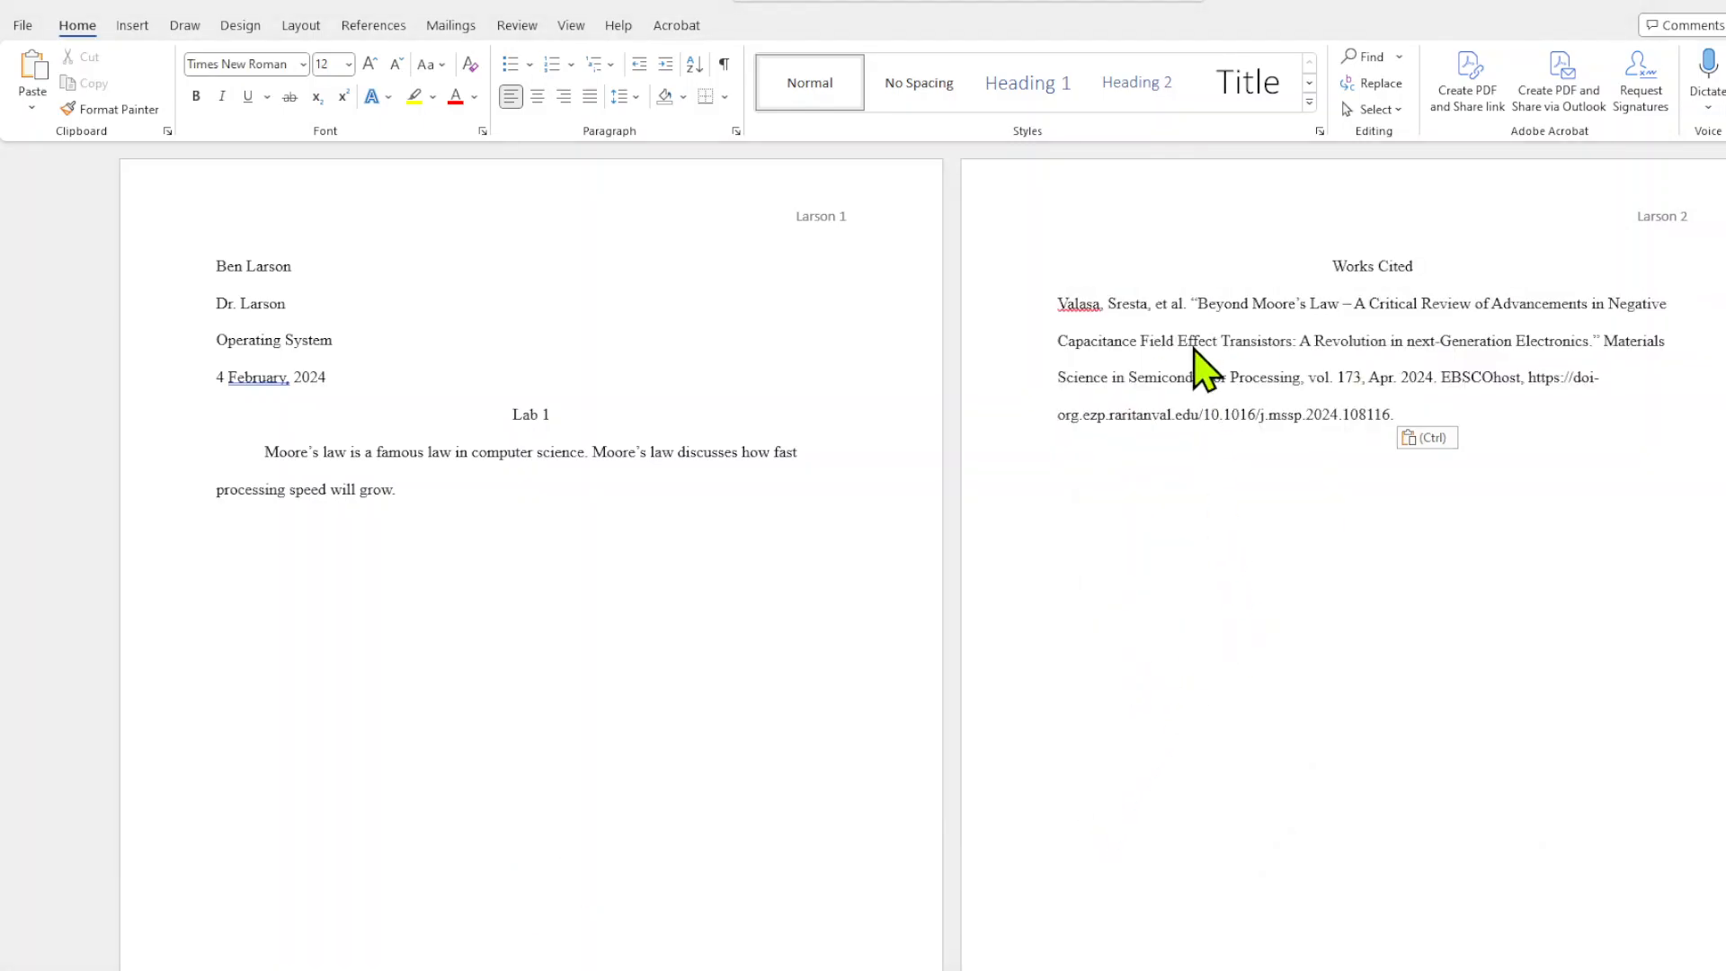
Give the citation a hanging indent by indenting every line after its first one.
left_click(1060, 342)
left_click(1167, 317)
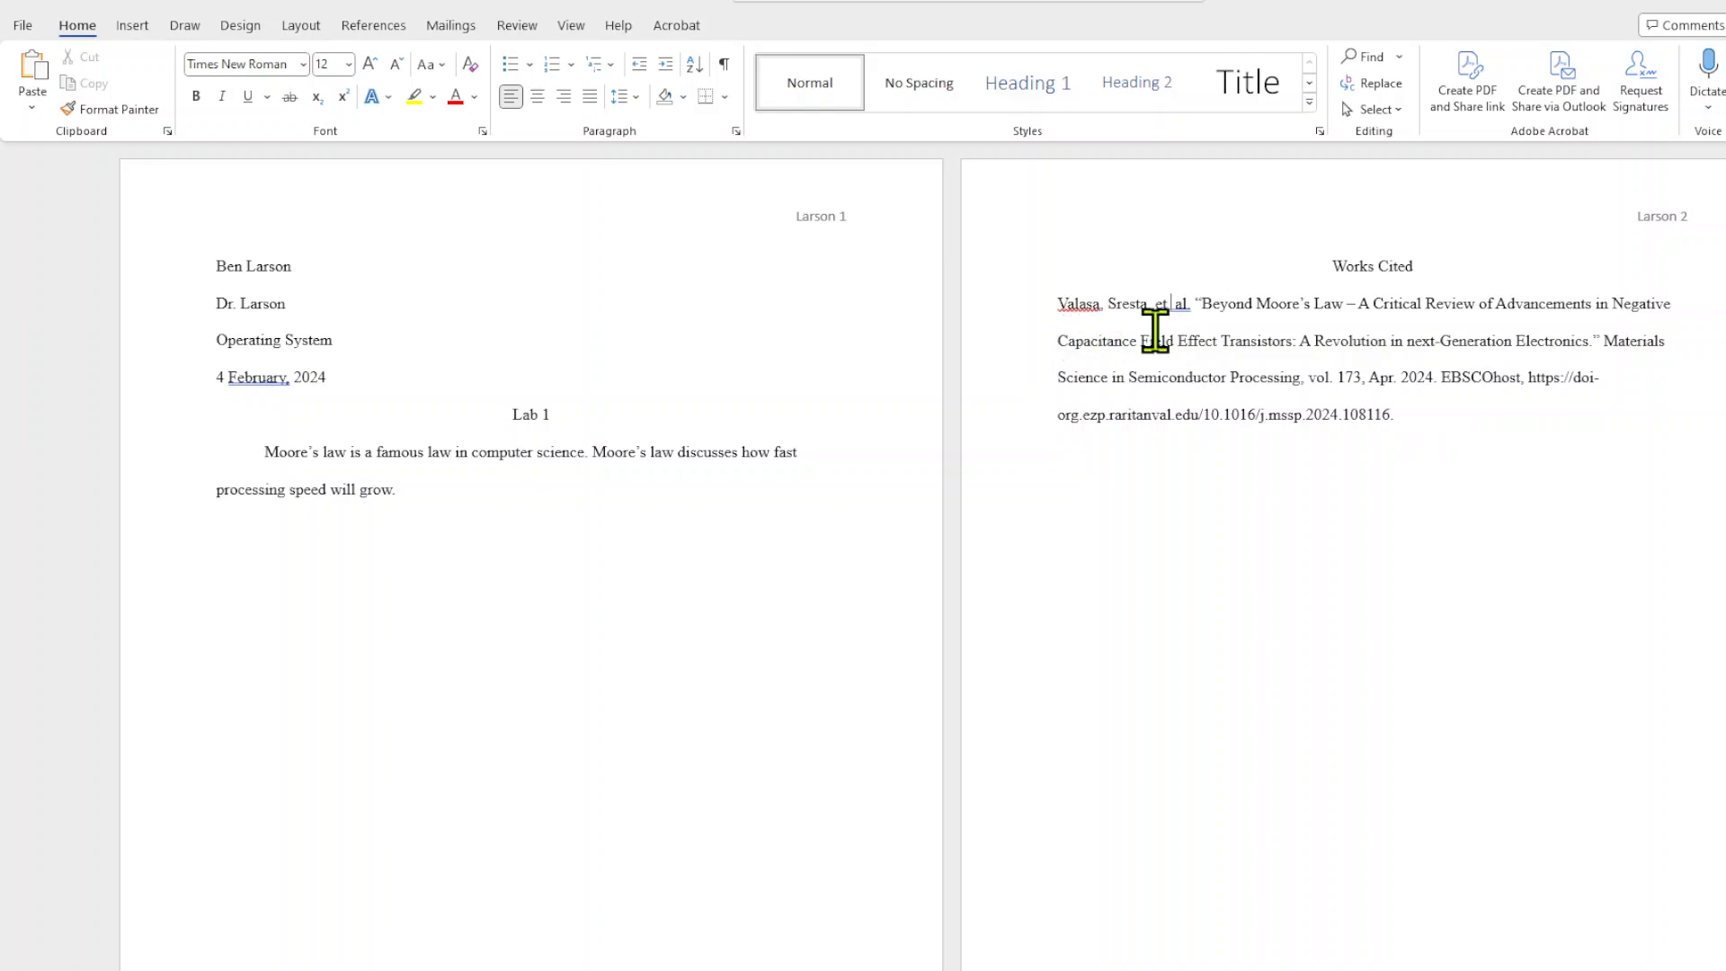
key("BackSpace")
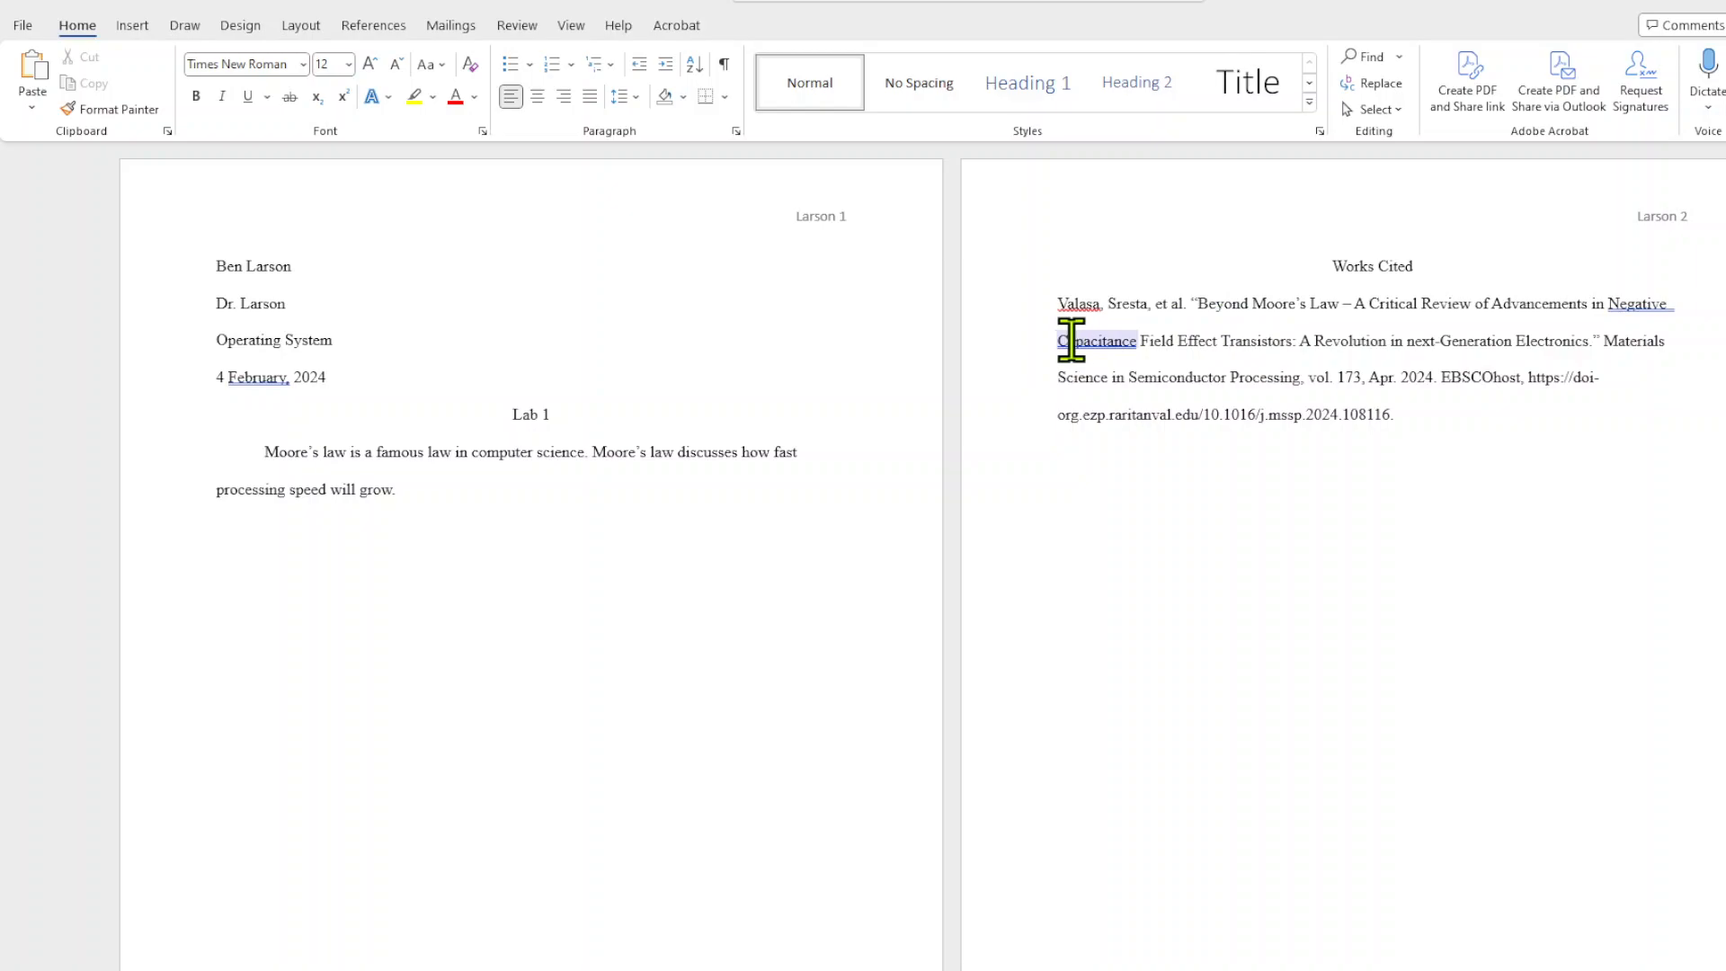
left_click(1085, 343)
key("BackSpace")
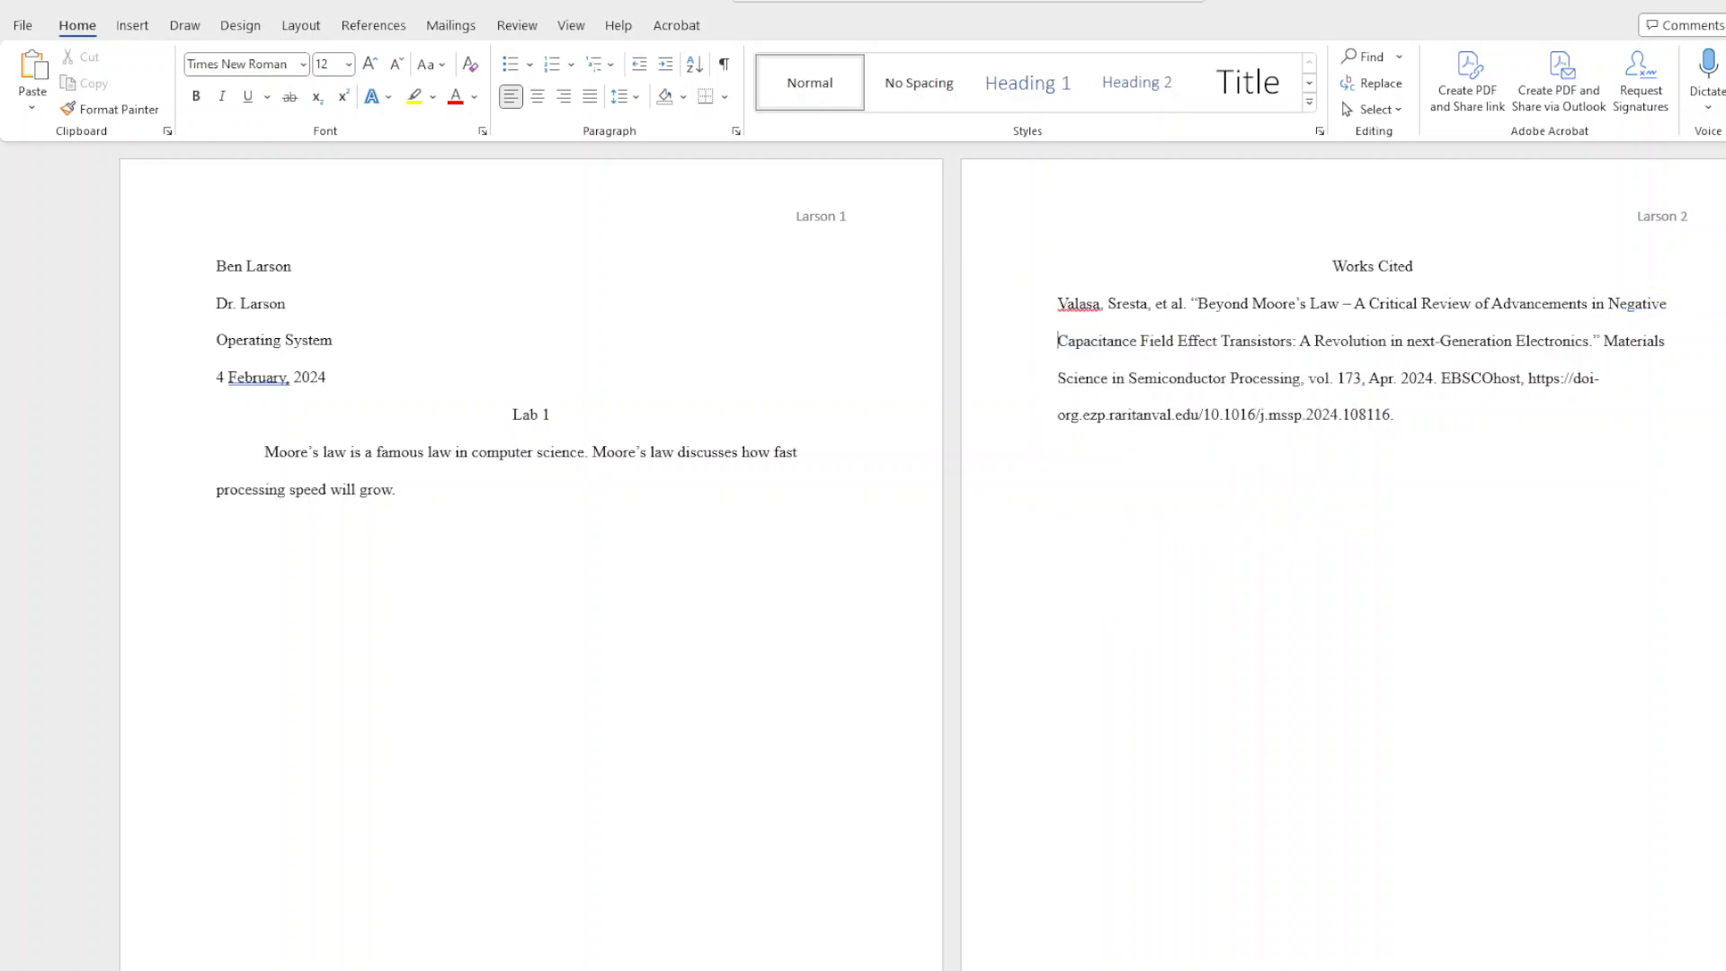
key("Tab")
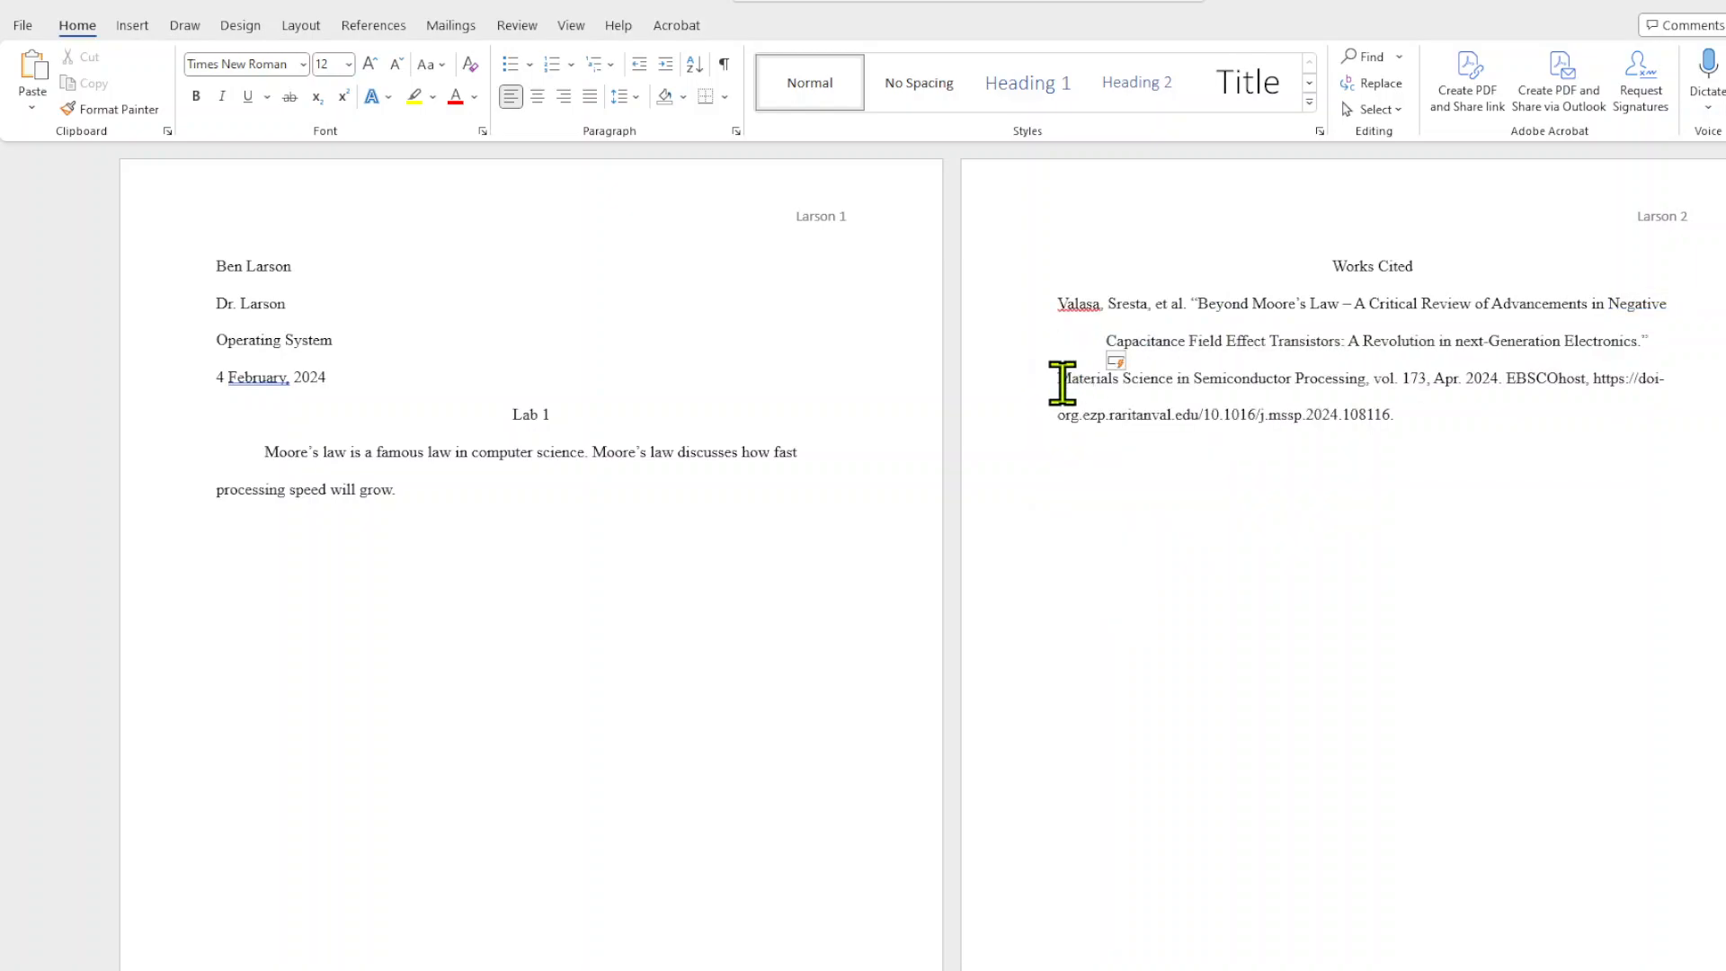
left_click(1058, 378)
key("Tab")
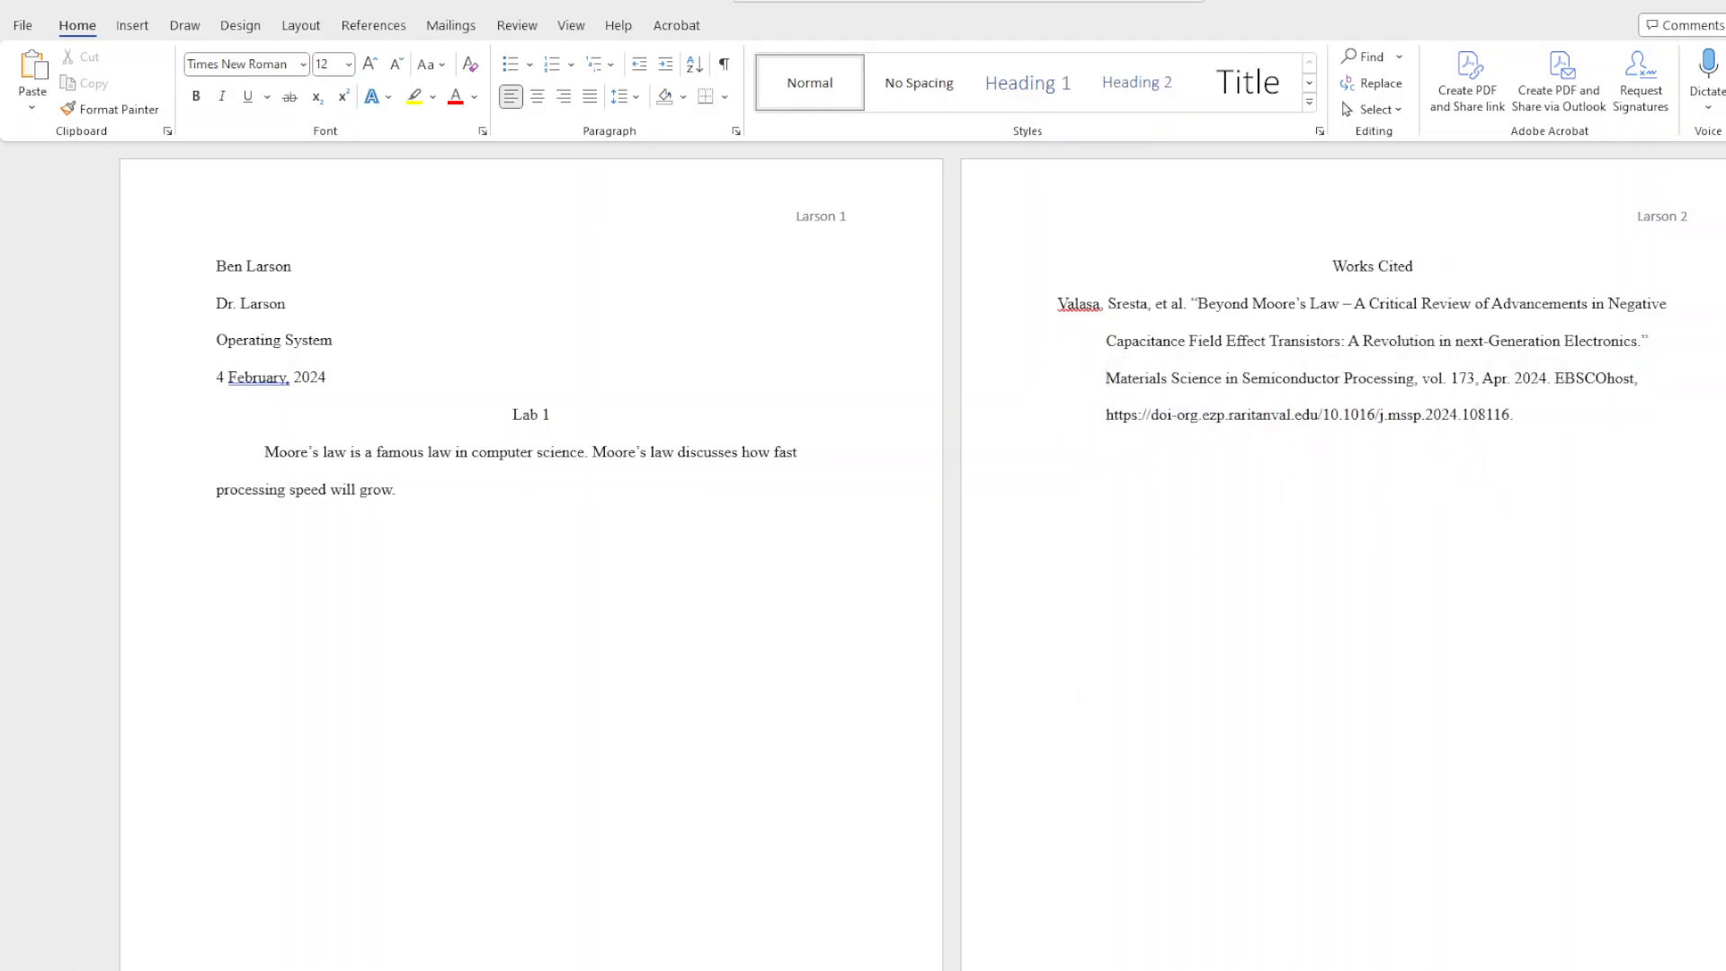
Check the original citation in Chrome, and italicize Materials Science in Semiconductor Processing and EBSCOhost in the Word entry.
mouse_move(1140, 970)
left_click(1210, 951)
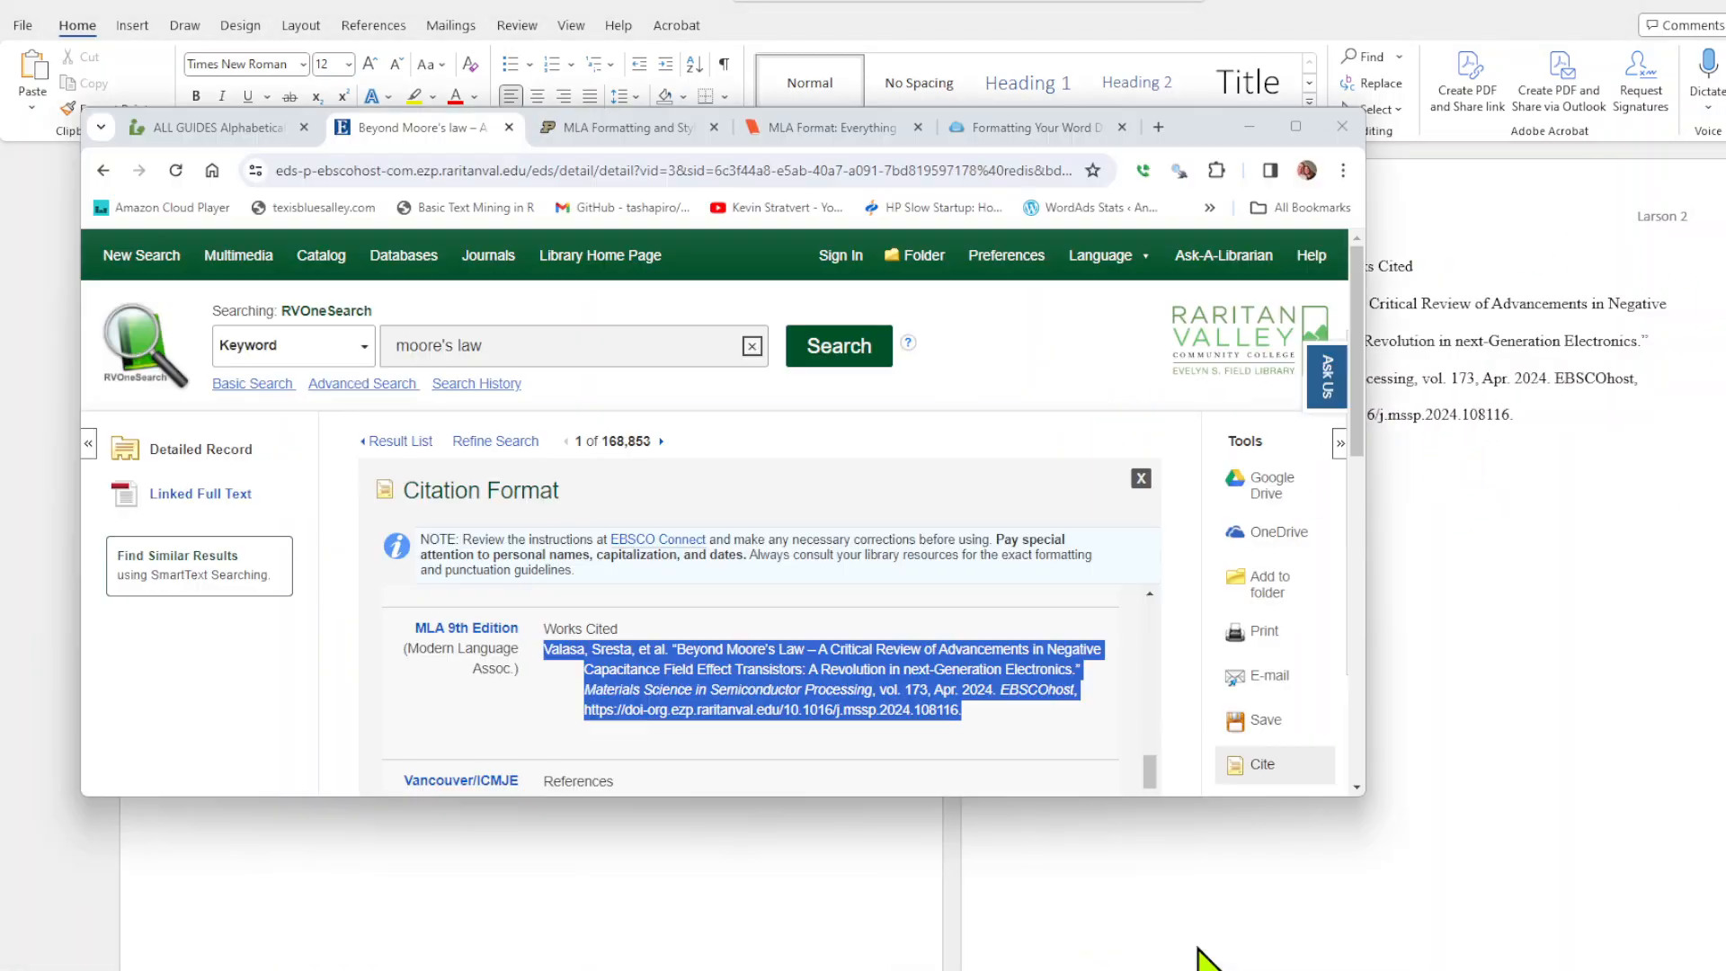
left_click(763, 743)
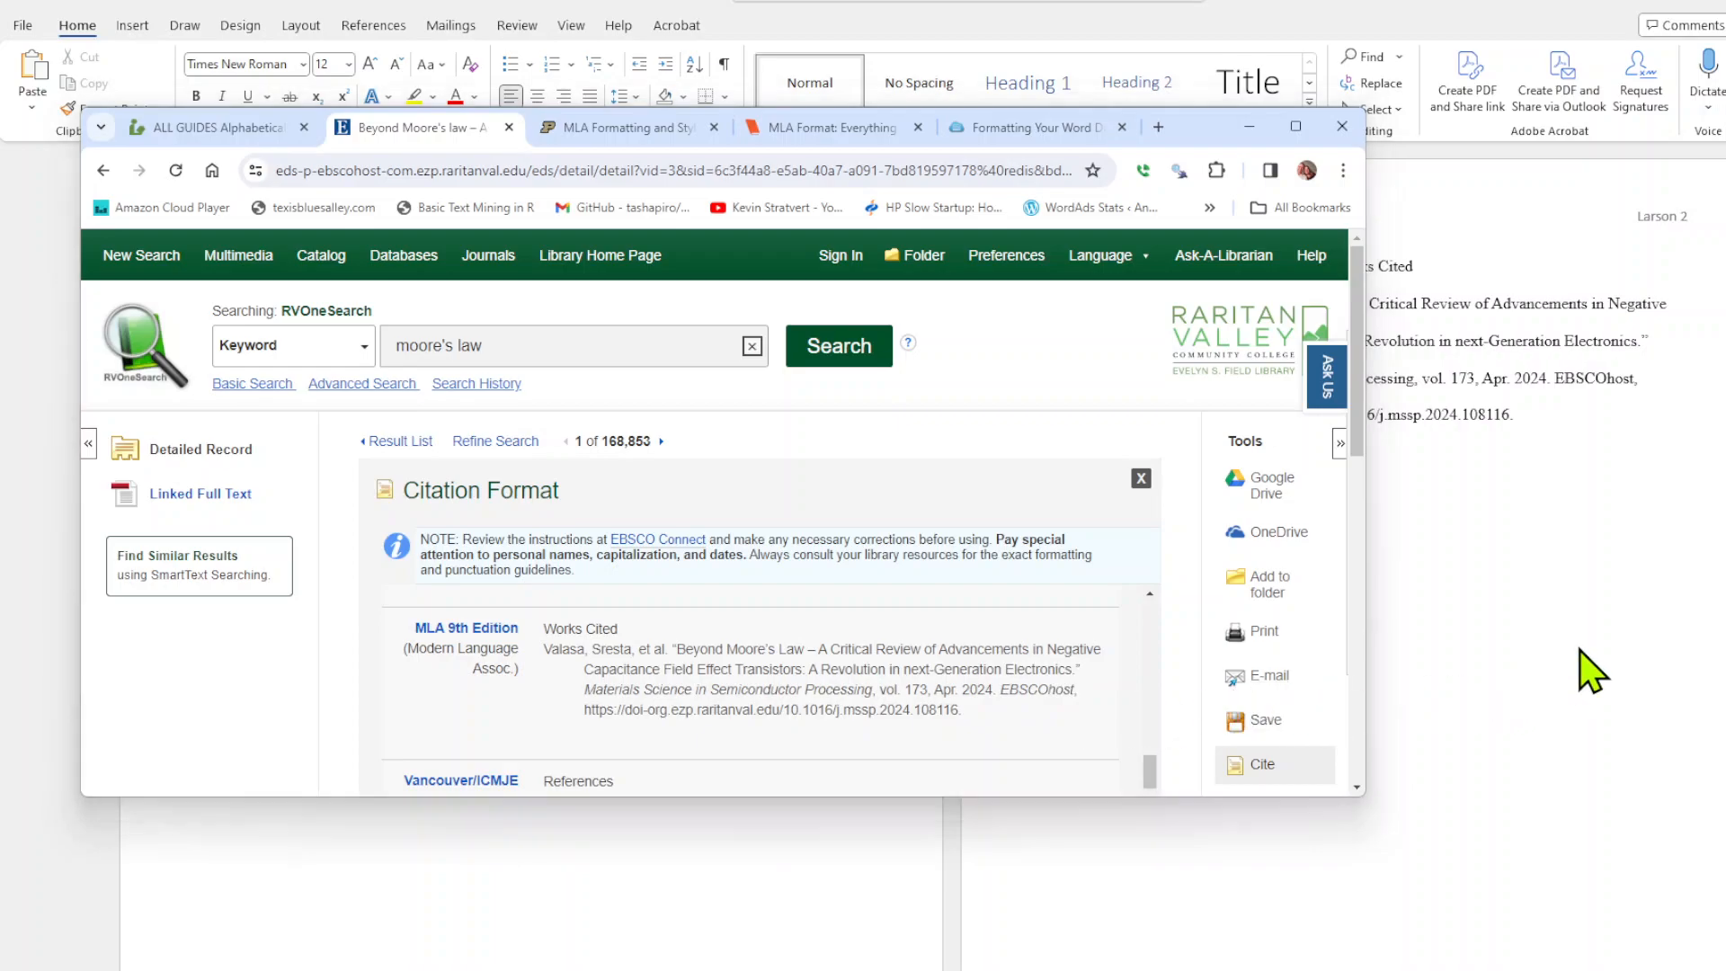
left_click(1591, 670)
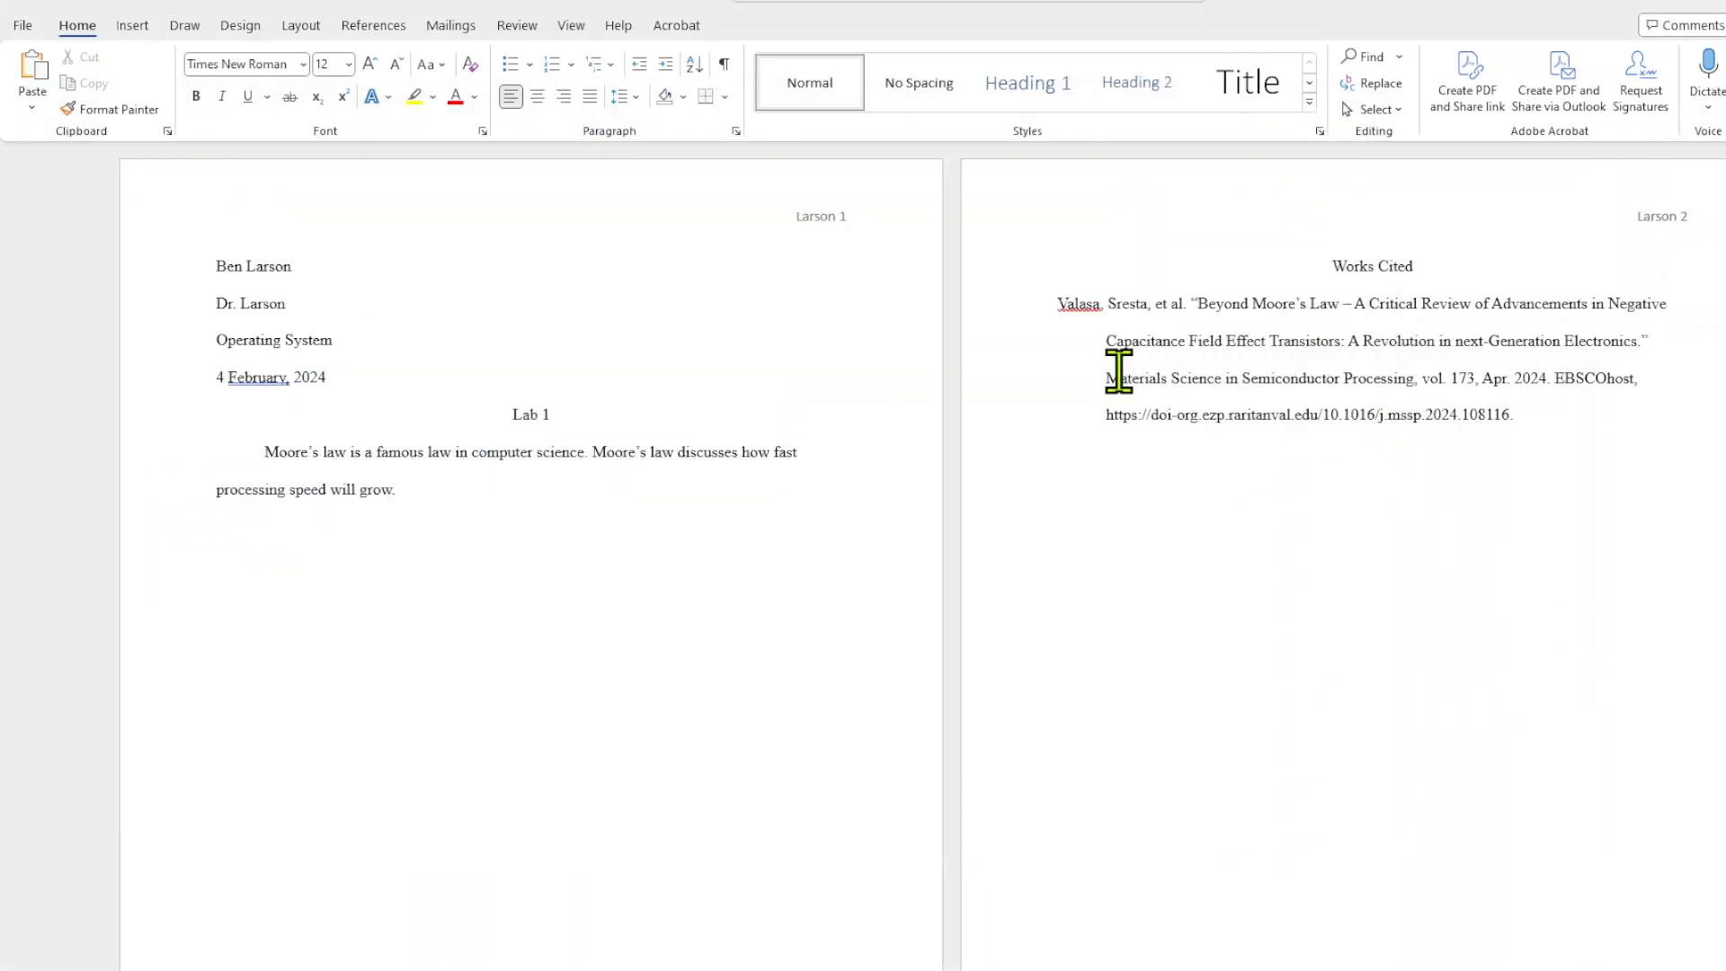
left_click_drag(1107, 378, 1415, 378)
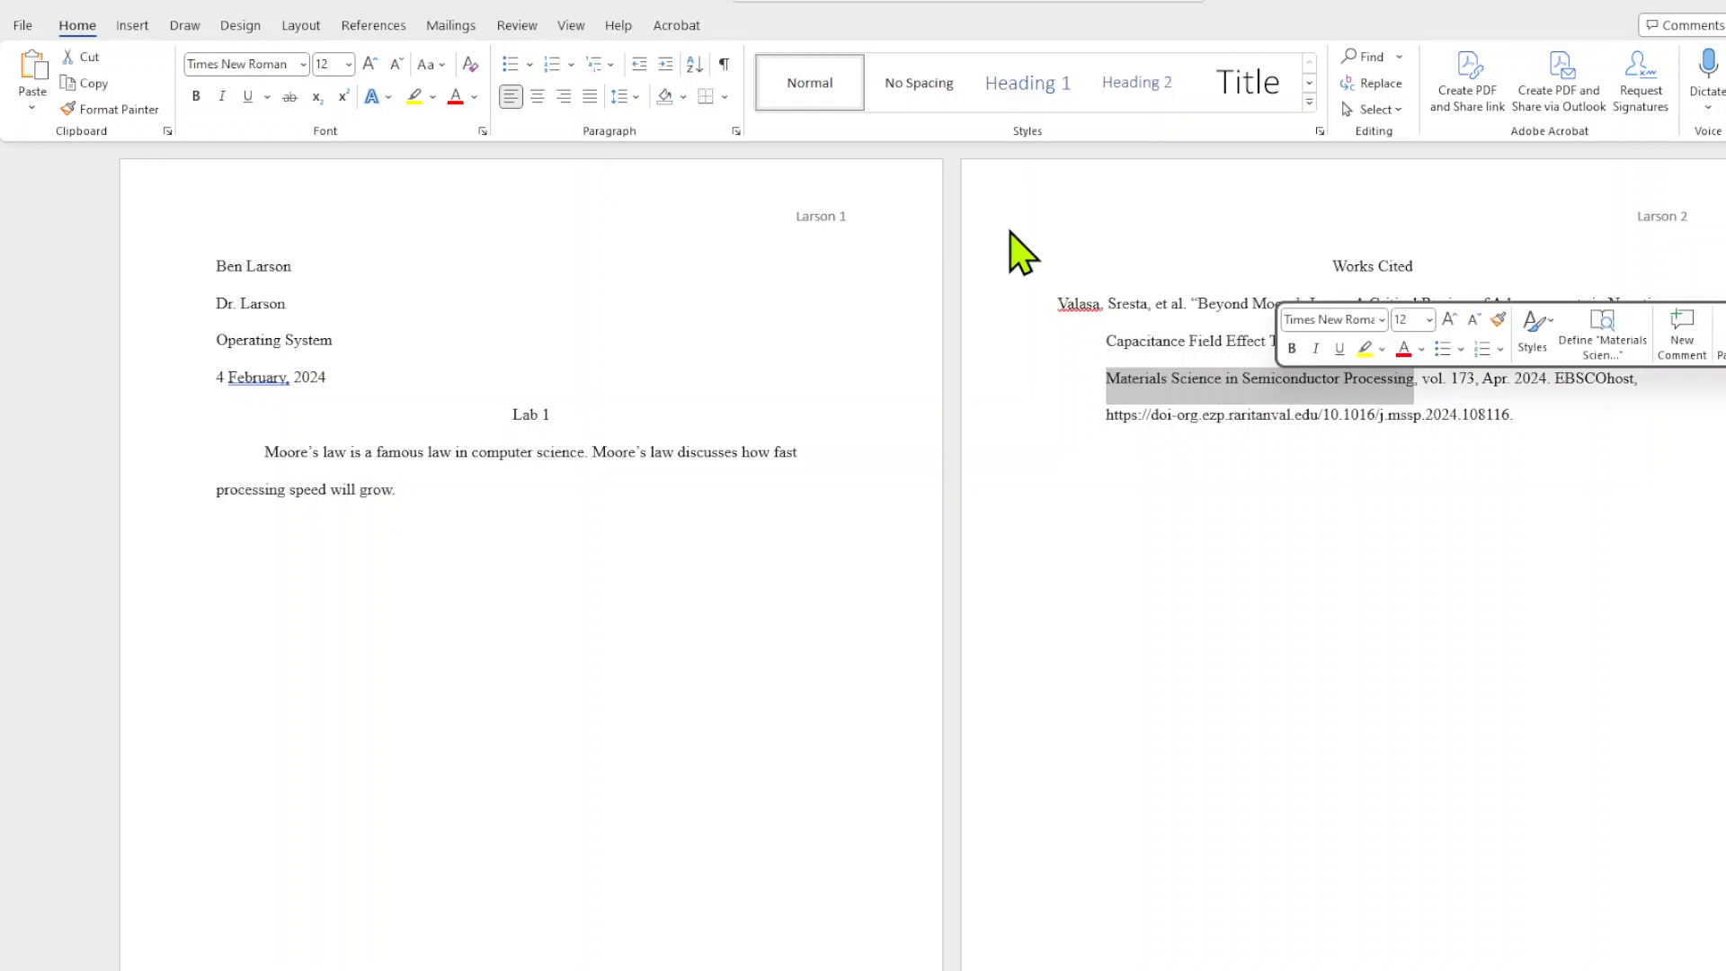
left_click(222, 96)
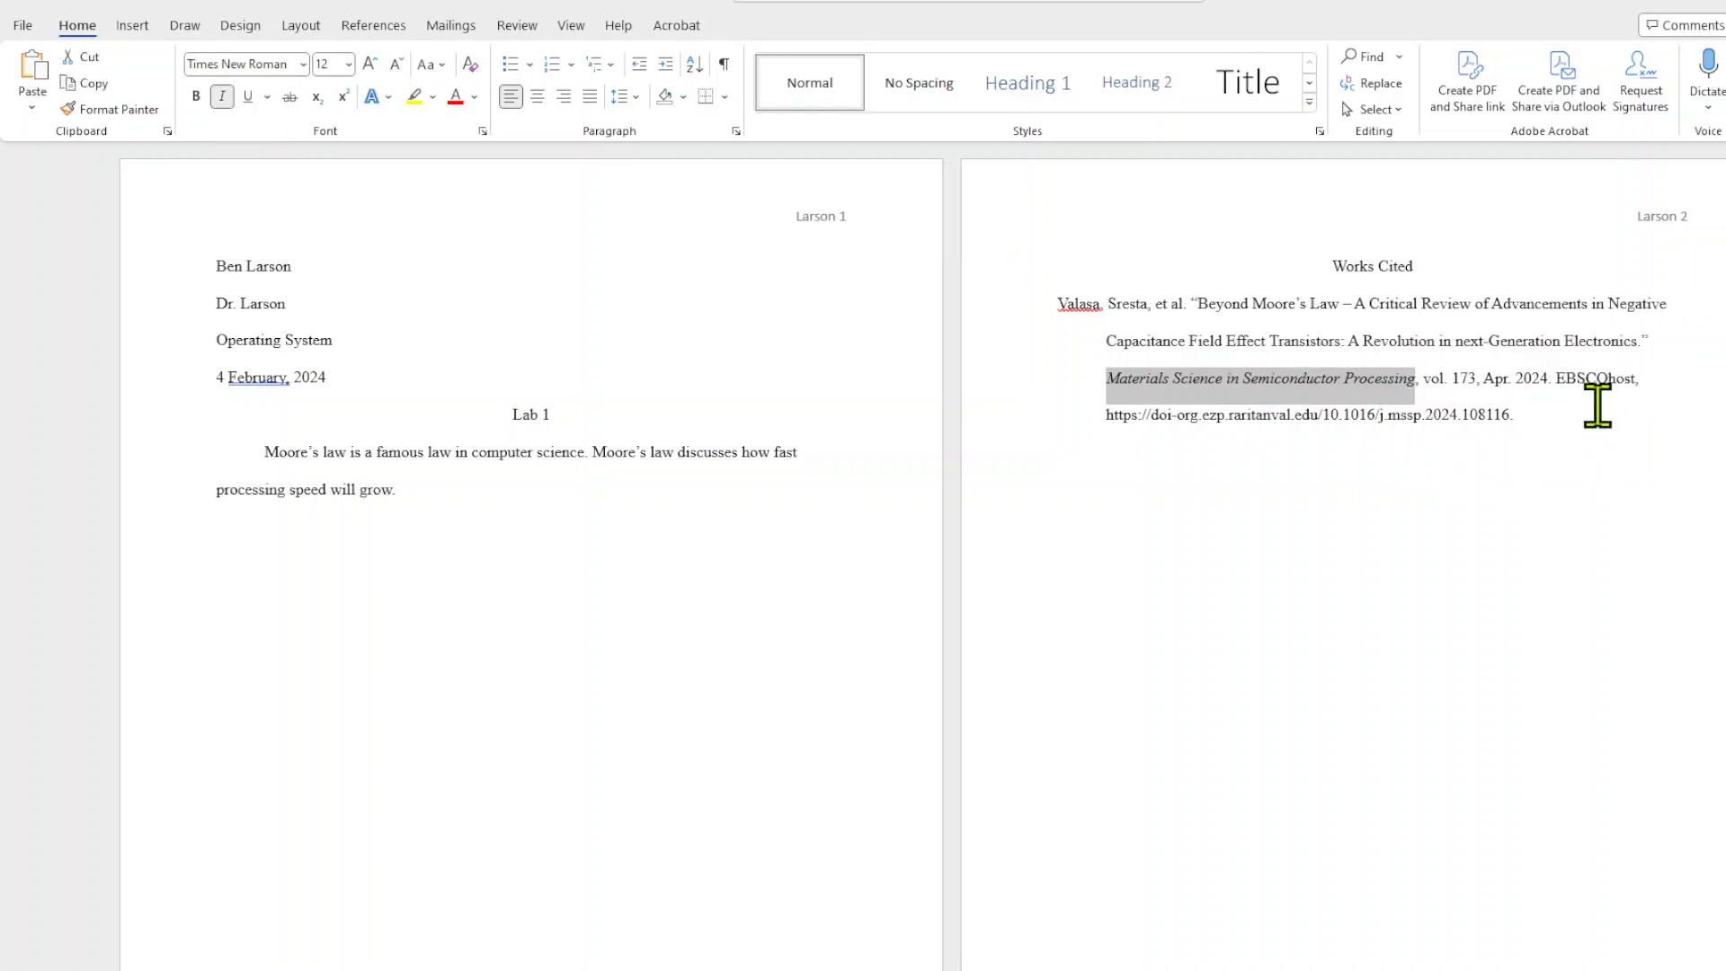
left_click_drag(1556, 378, 1632, 374)
left_click(222, 96)
Add a parenthetical citation with the source author's surname and 2024 before the body paragraph's final period.
left_click(419, 489)
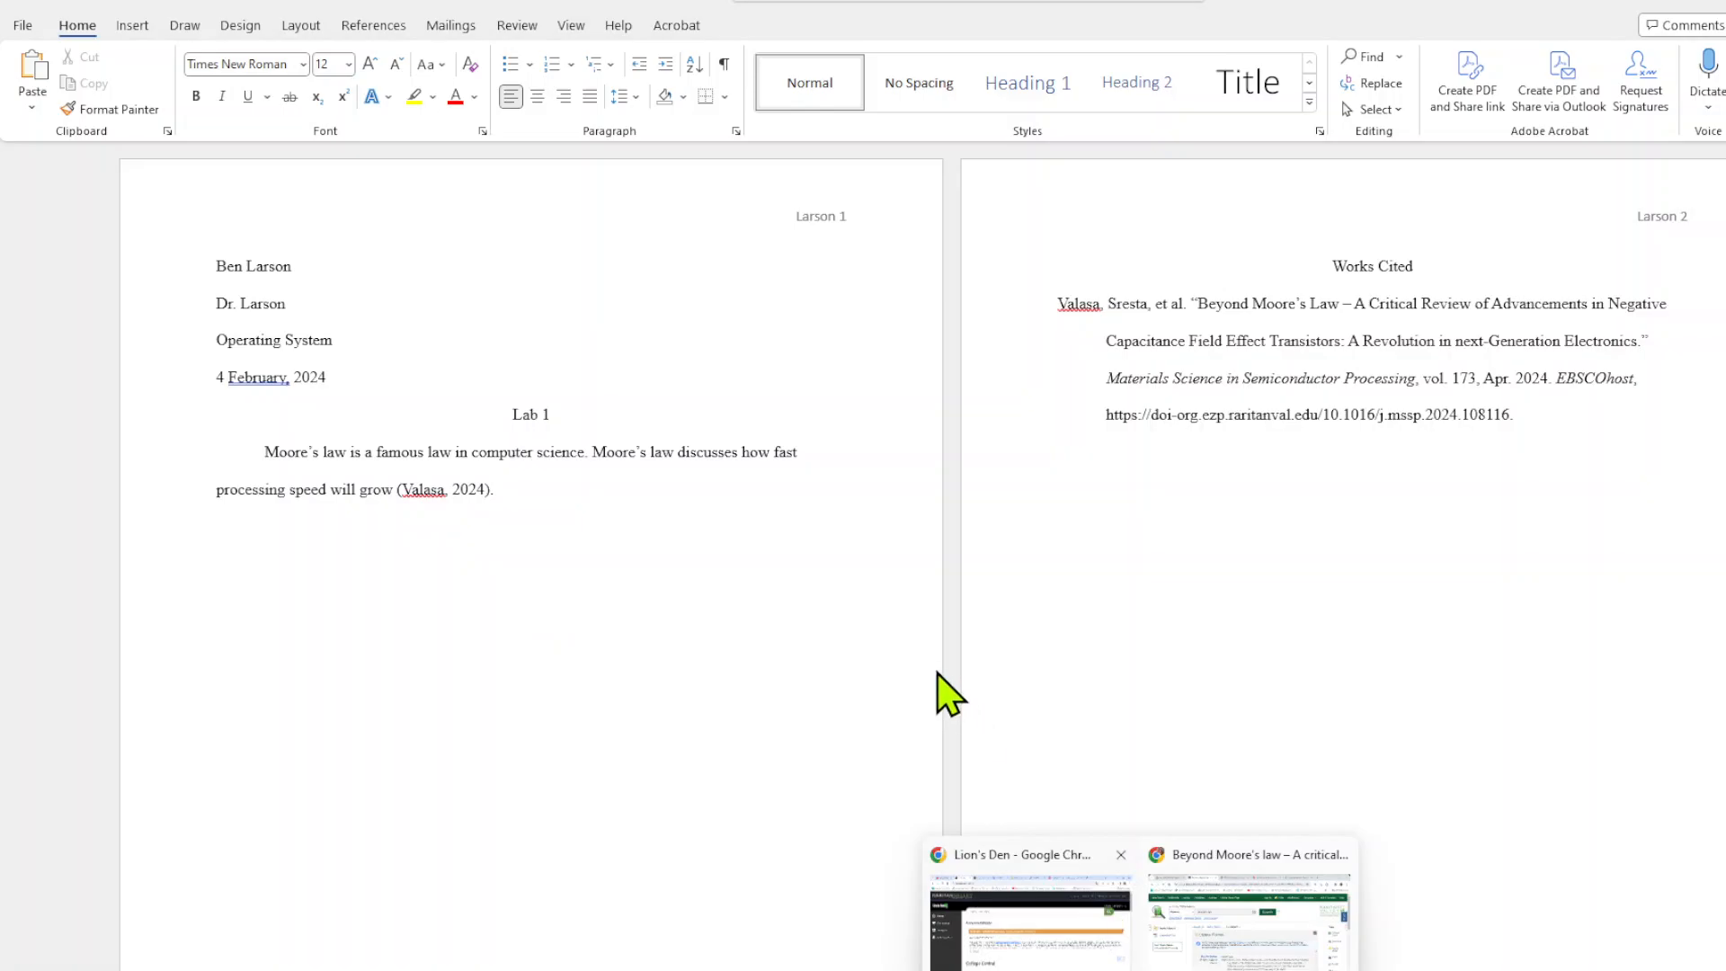
Switch to Chrome and review the Purdue OWL MLA style guide, including its sample first page of a paper.
mouse_move(1211, 962)
left_click(1250, 899)
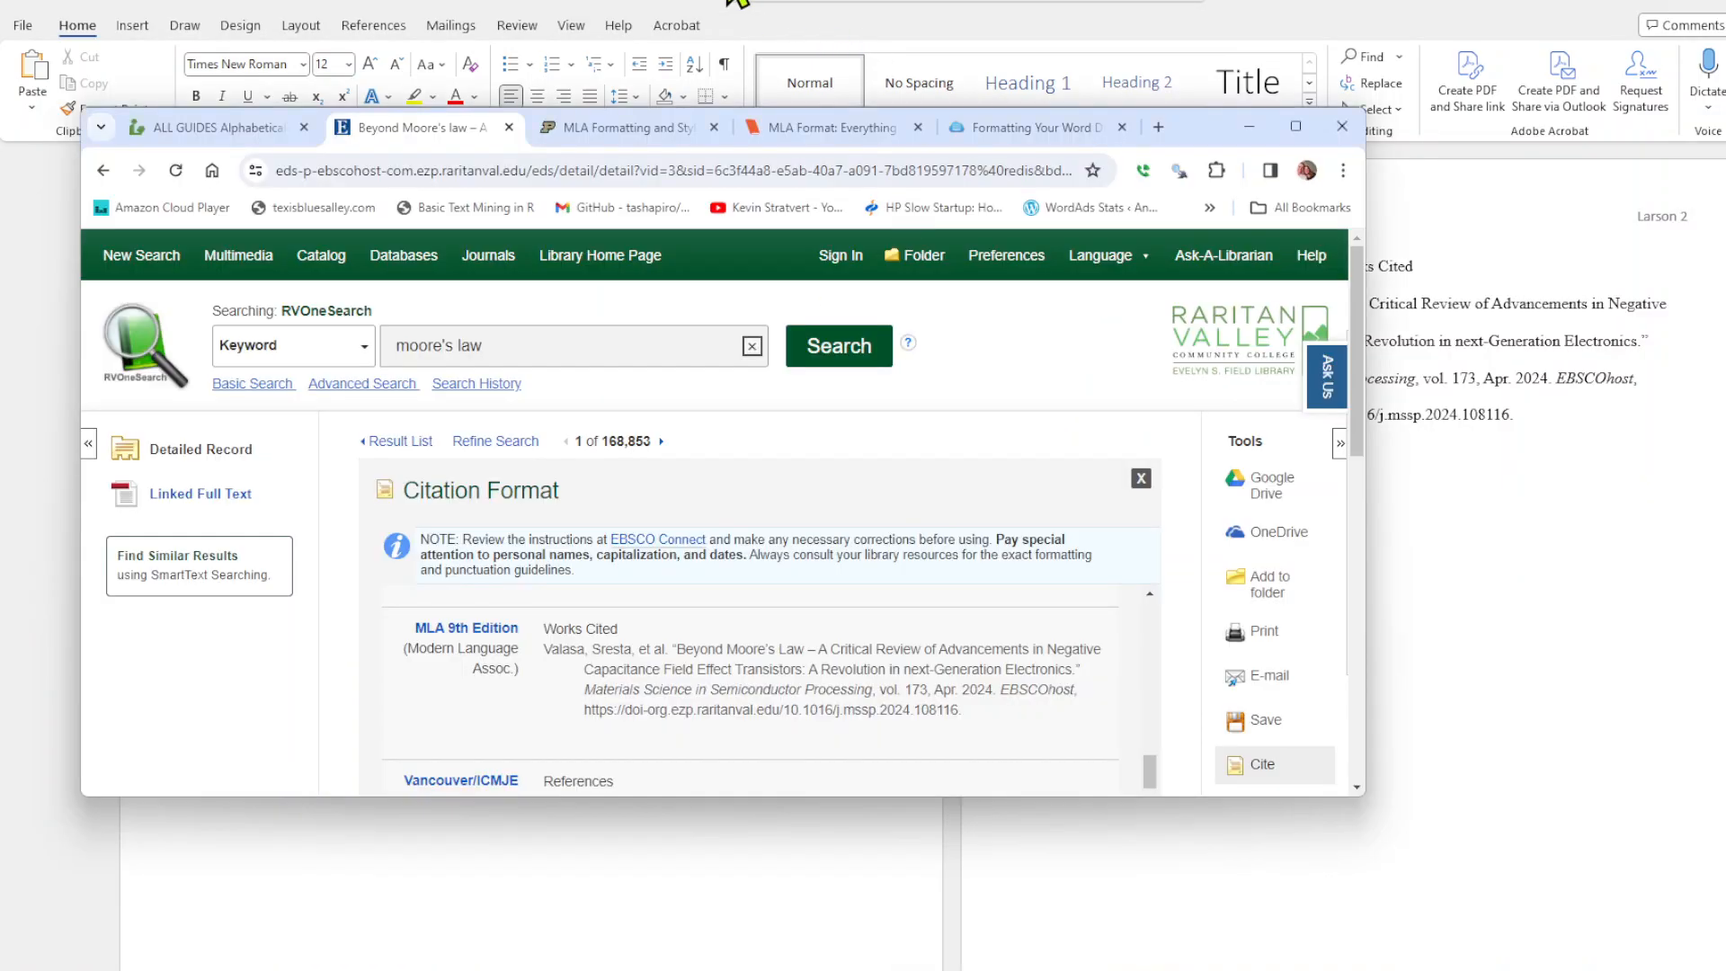
left_click(594, 128)
scroll(493, 532, "down", 9)
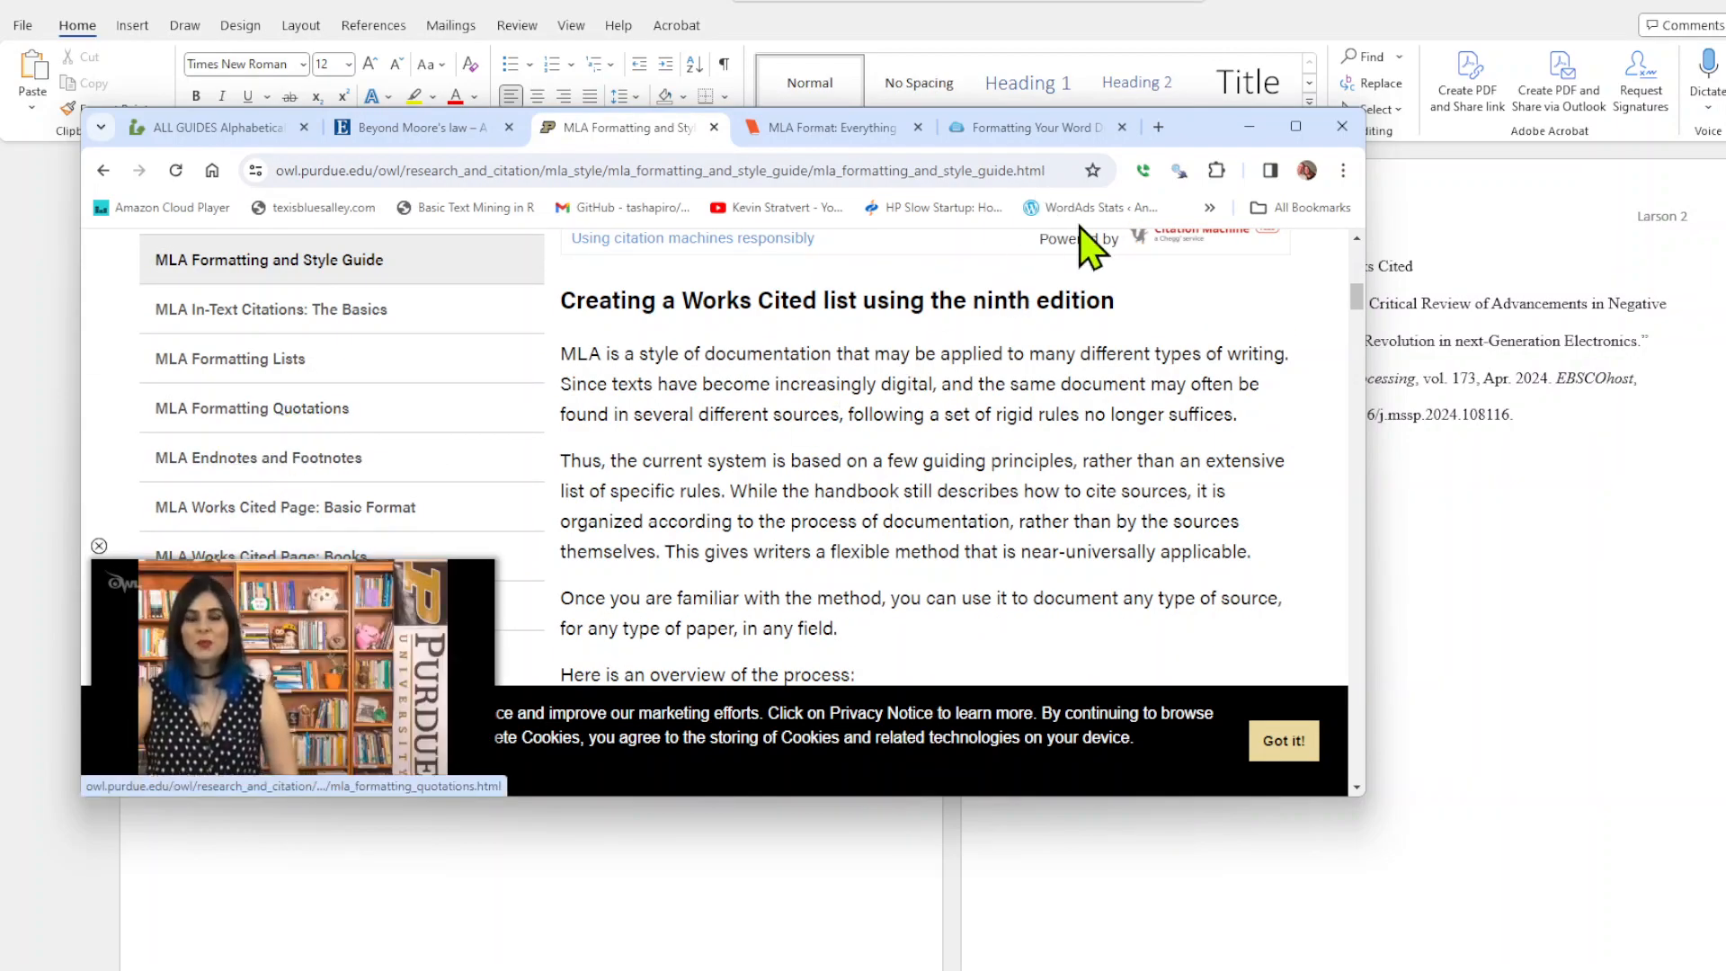
left_click(1250, 128)
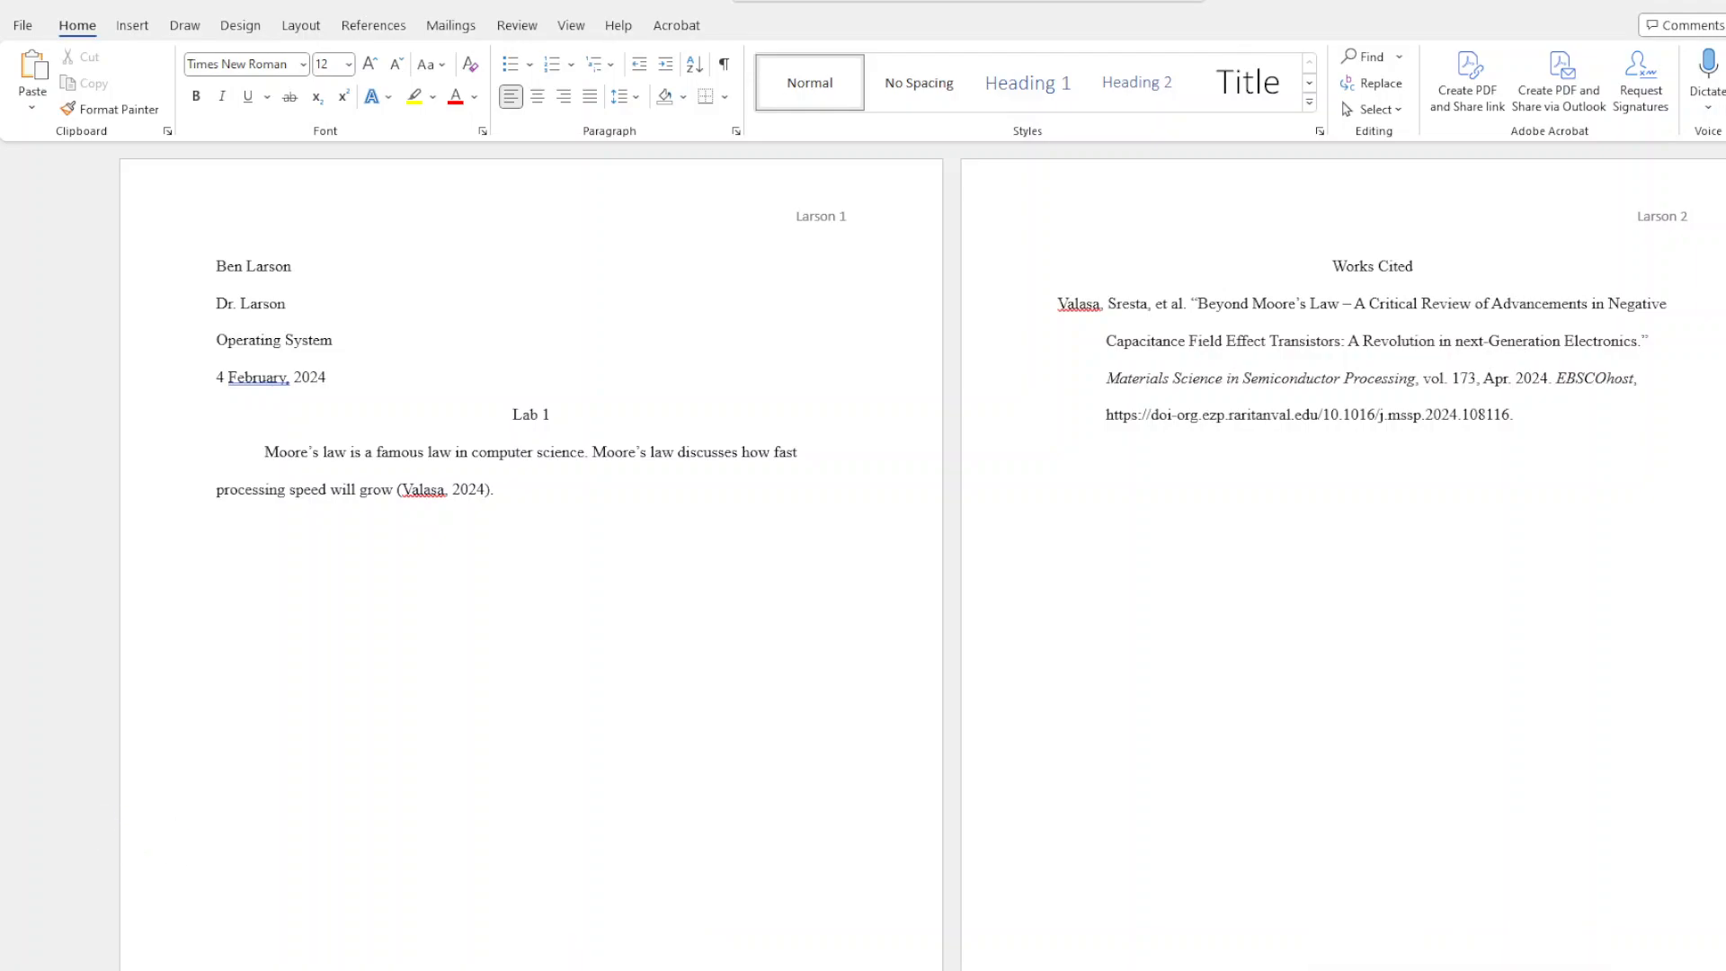
key("alt+Tab")
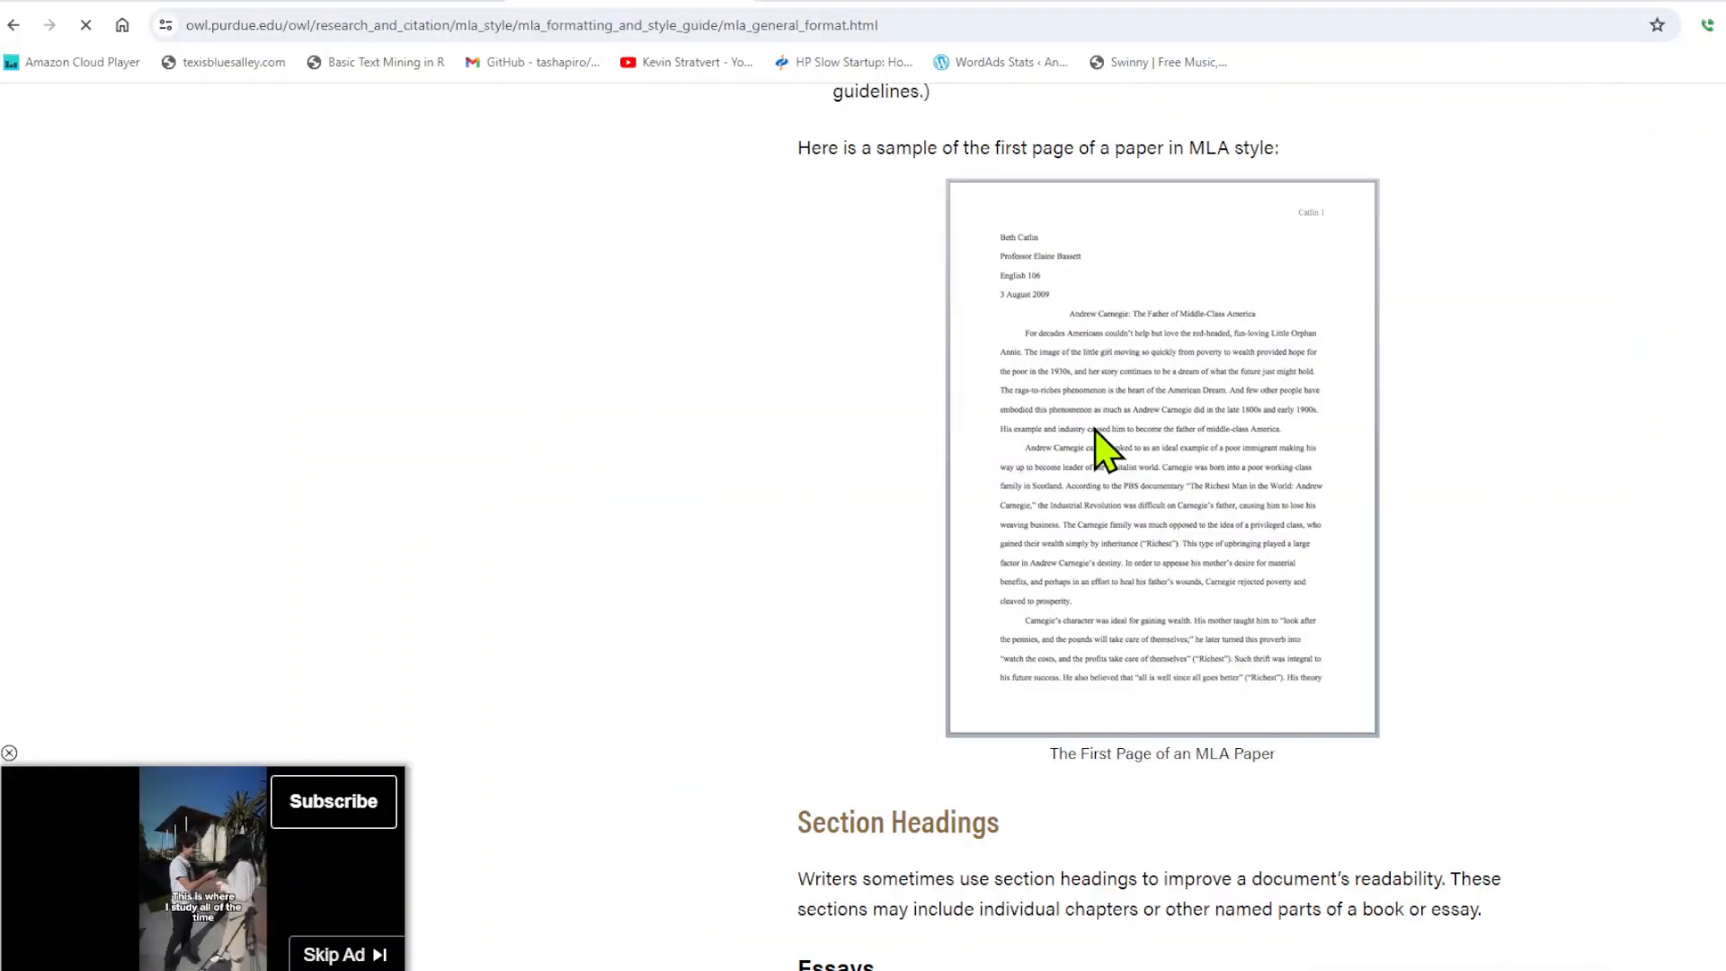